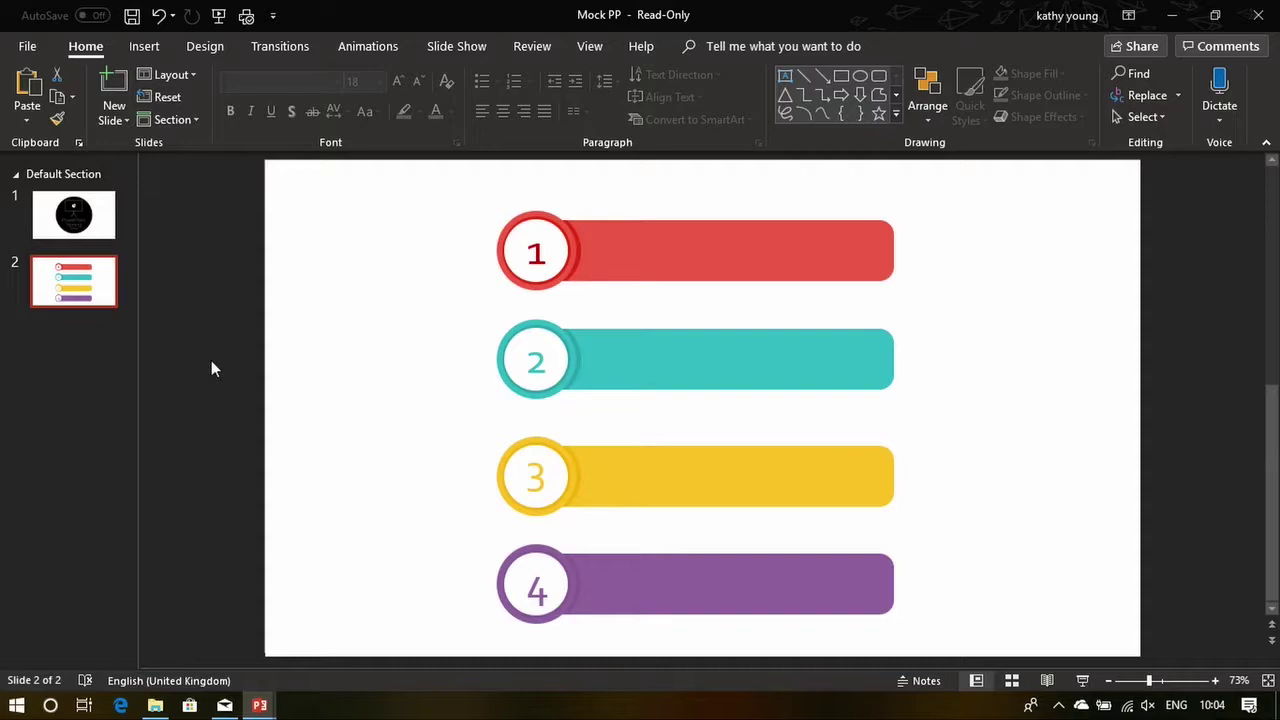
pyautogui.click(503, 268)
pyautogui.click(1083, 574)
pyautogui.click(614, 323)
pyautogui.click(978, 345)
pyautogui.click(868, 270)
pyautogui.click(913, 281)
pyautogui.click(880, 268)
pyautogui.click(967, 266)
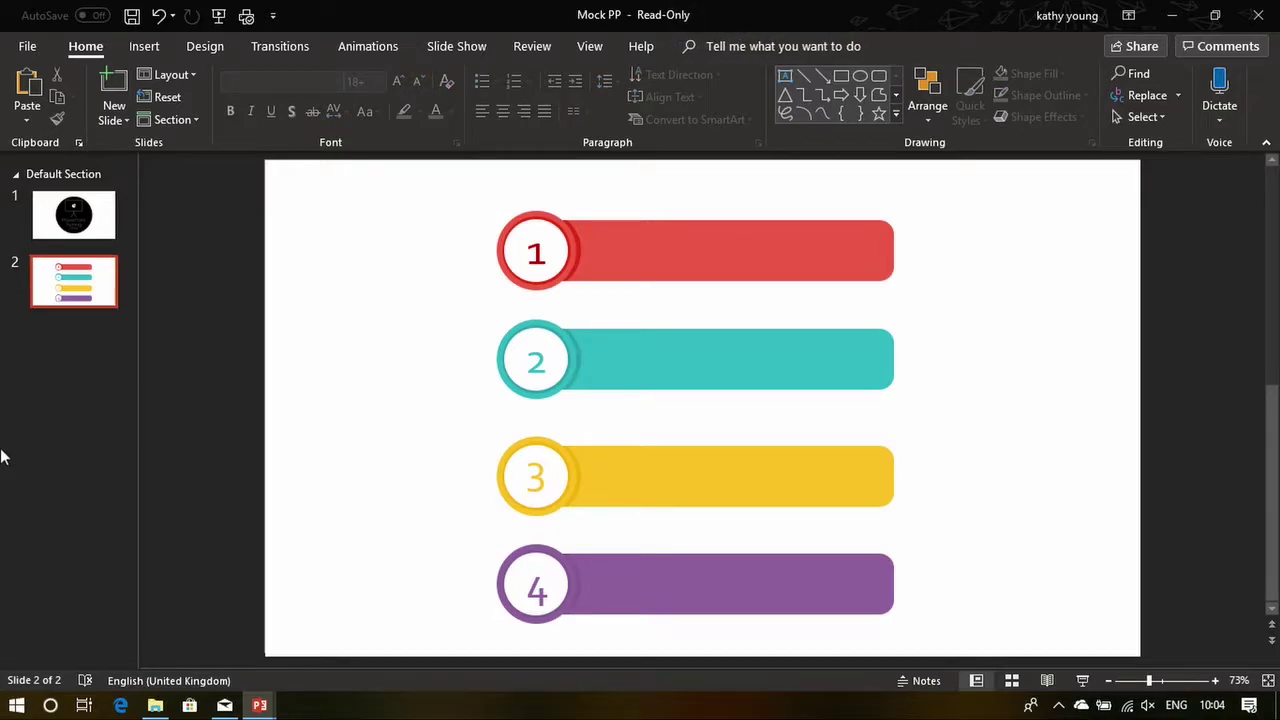
# Add a new blank slide after slide 2 and open it for editing
pyautogui.rightClick(70, 379)
pyautogui.click(130, 440)
pyautogui.click(134, 290)
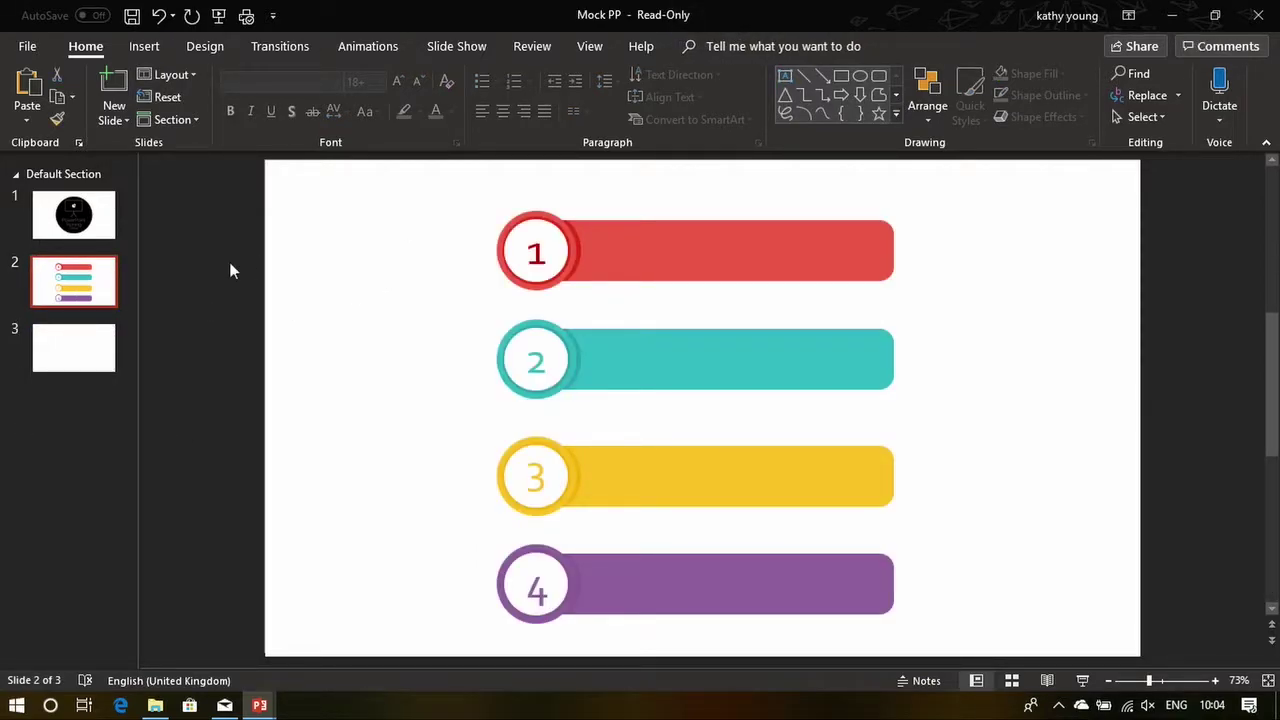
pyautogui.click(95, 345)
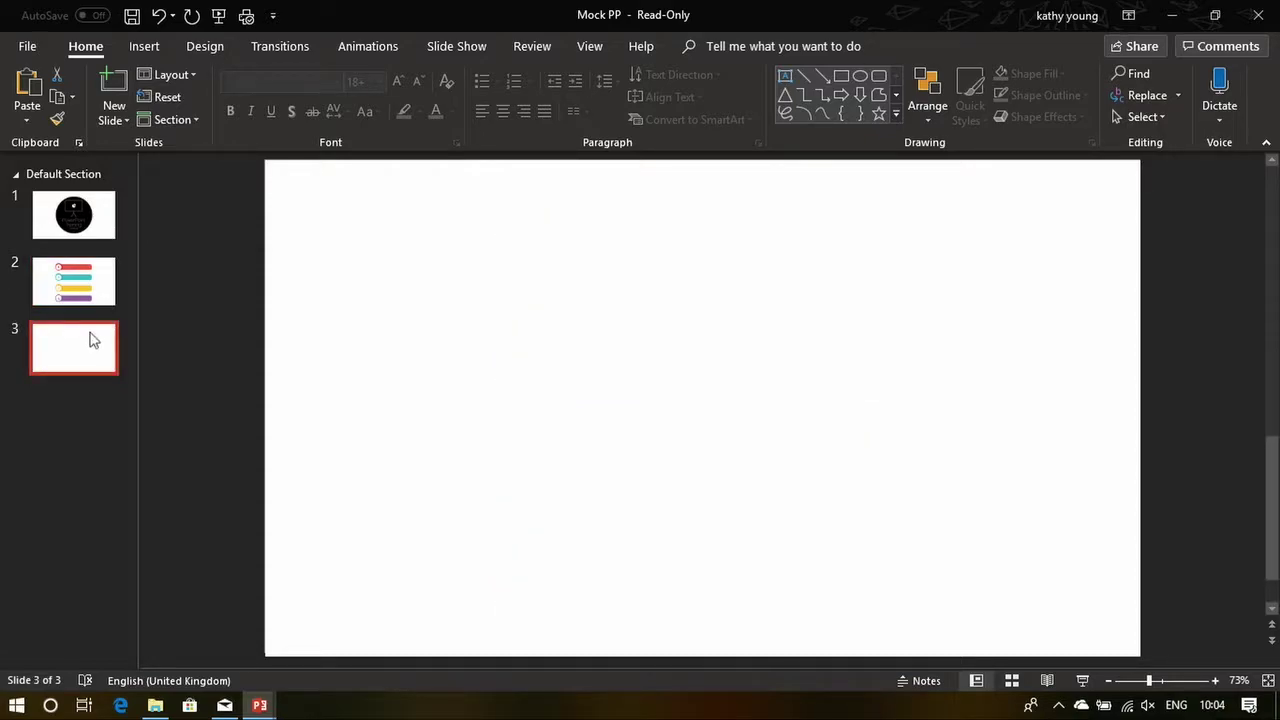
pyautogui.click(90, 280)
pyautogui.click(94, 333)
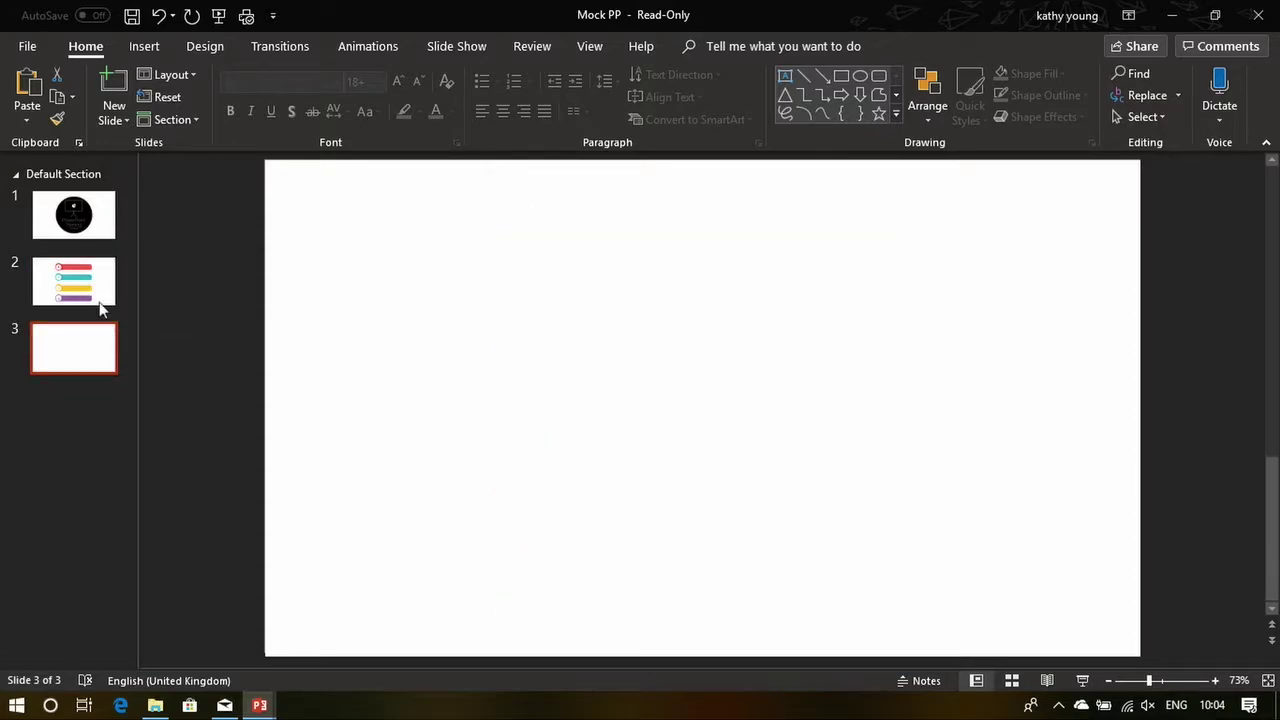
# Draw a circle about 3.23 cm across on slide 3, comparing it with the numbered banners on slide 2
pyautogui.click(862, 76)
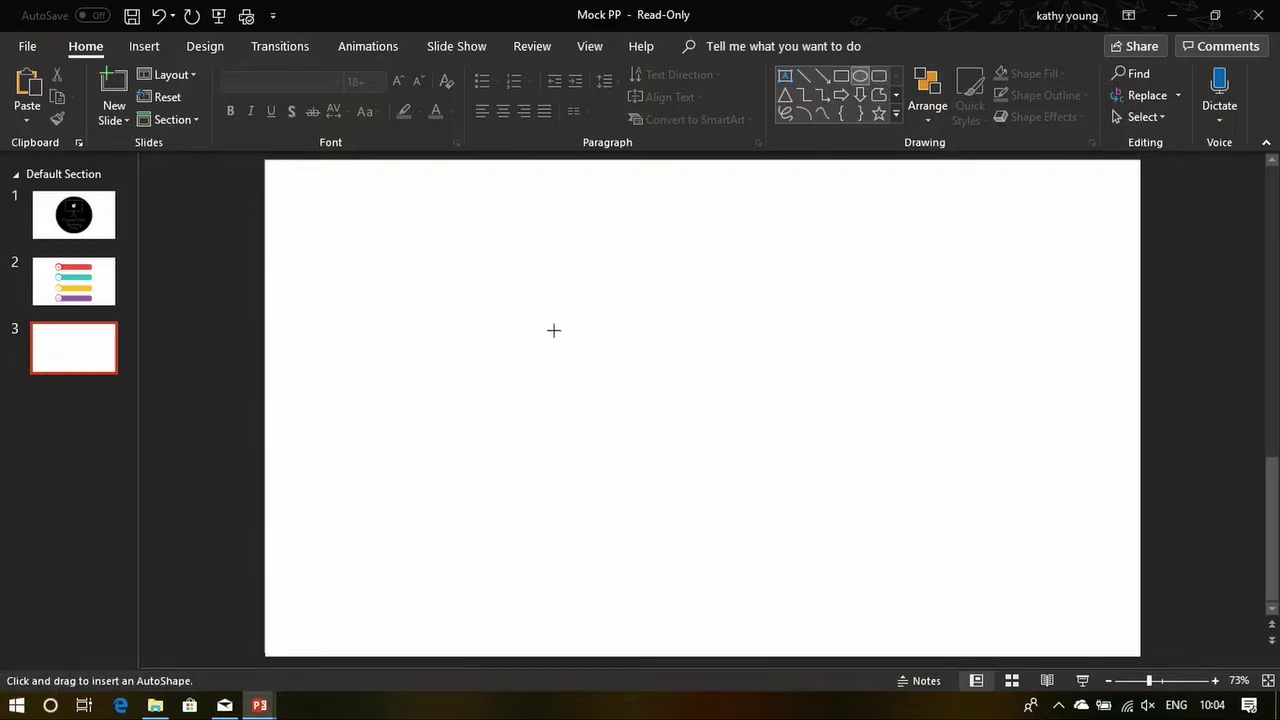
pyautogui.moveTo(521, 279); pyautogui.dragTo(606, 363)
pyautogui.click(105, 303)
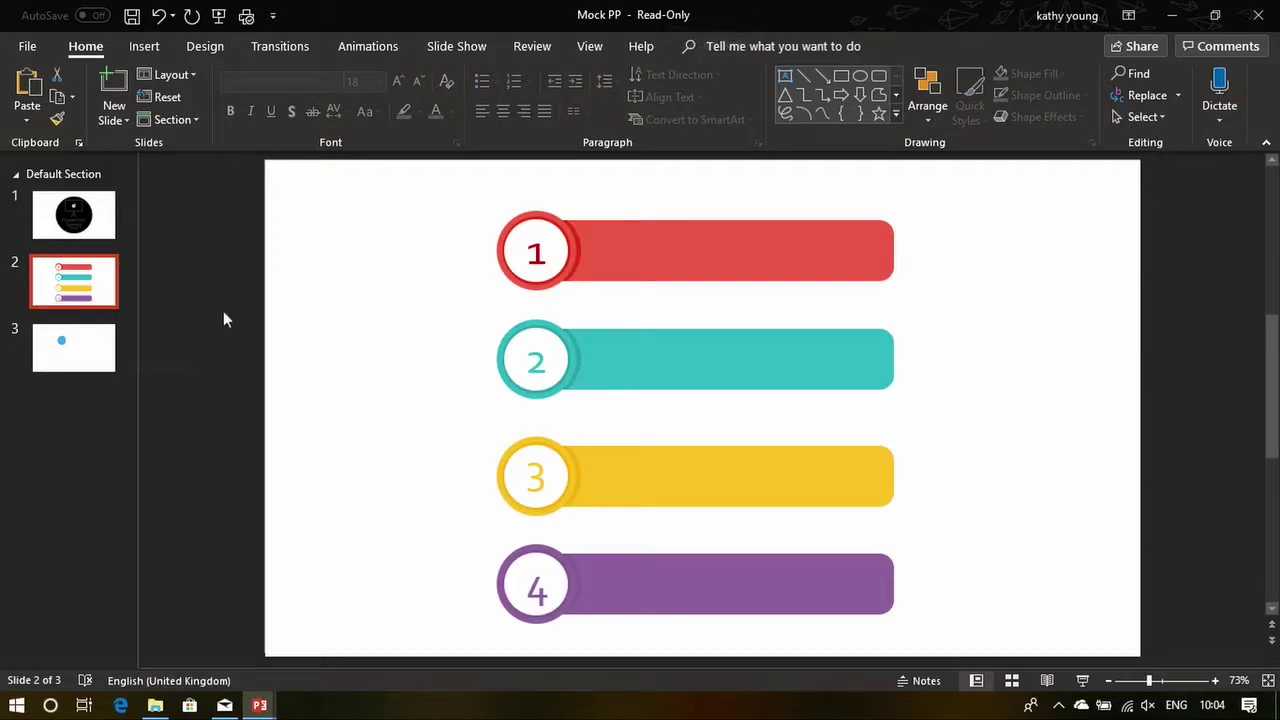
pyautogui.click(81, 360)
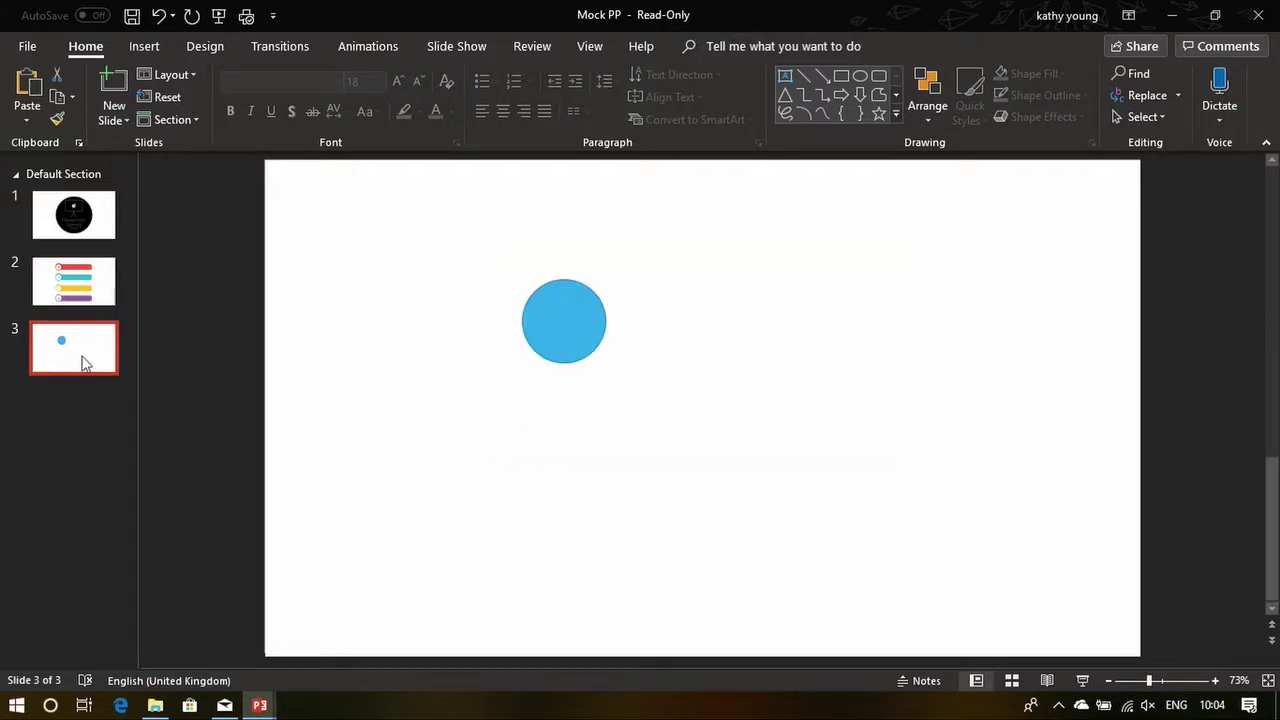
# Enlarge the slide thumbnails and move the blue circle to the upper-left area of slide 3
pyautogui.moveTo(136, 316); pyautogui.dragTo(255, 318)
pyautogui.click(590, 315)
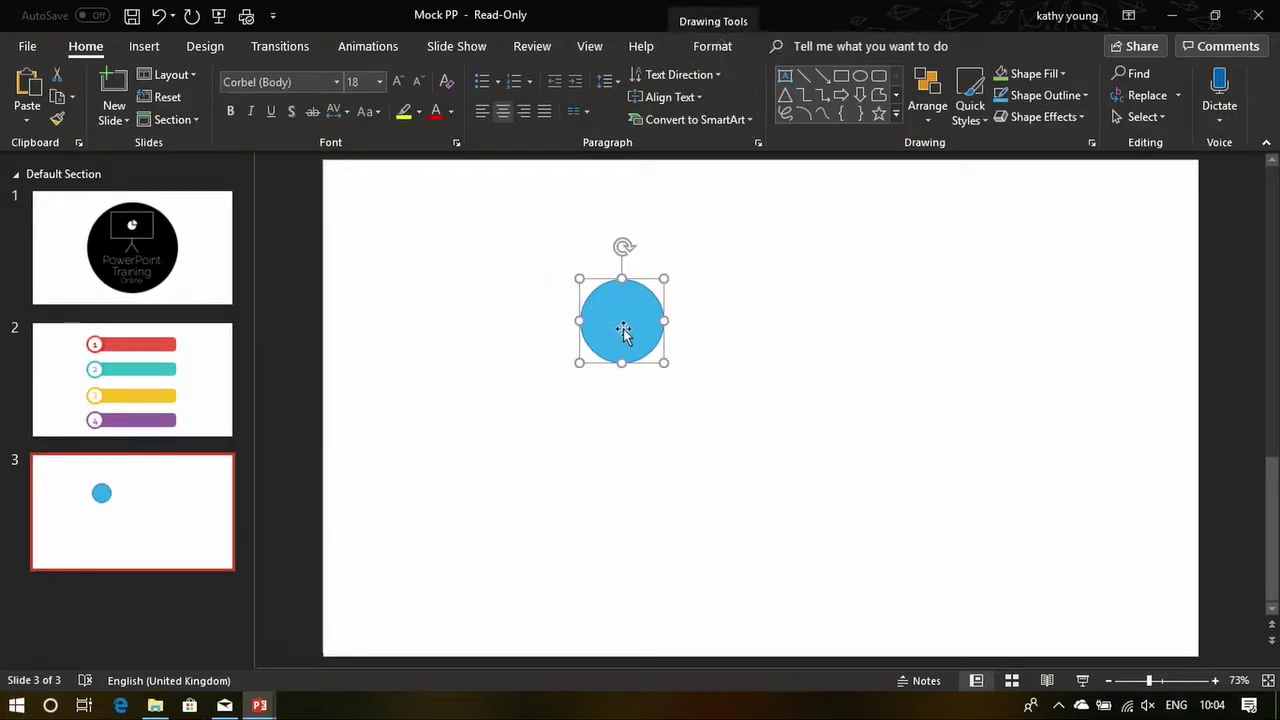
pyautogui.moveTo(622, 333); pyautogui.dragTo(460, 258)
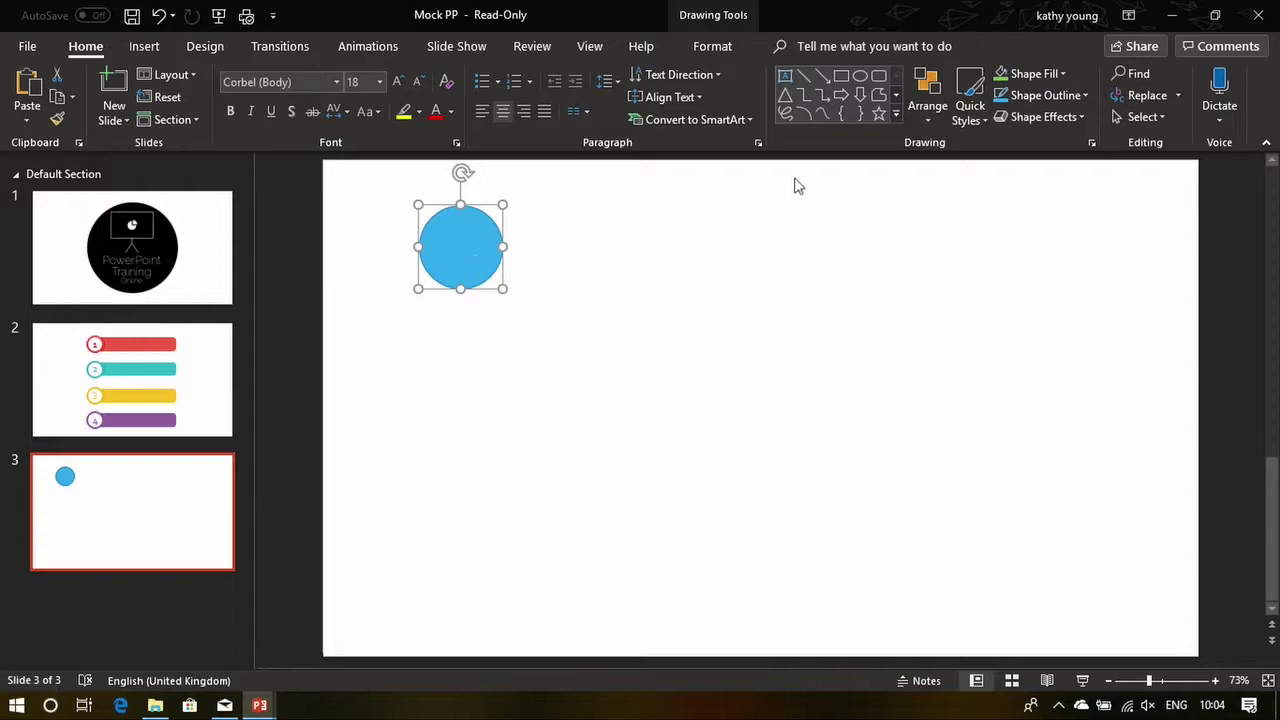
# Remove the outline from the blue circle
pyautogui.click(690, 47)
pyautogui.click(509, 73)
pyautogui.click(509, 73)
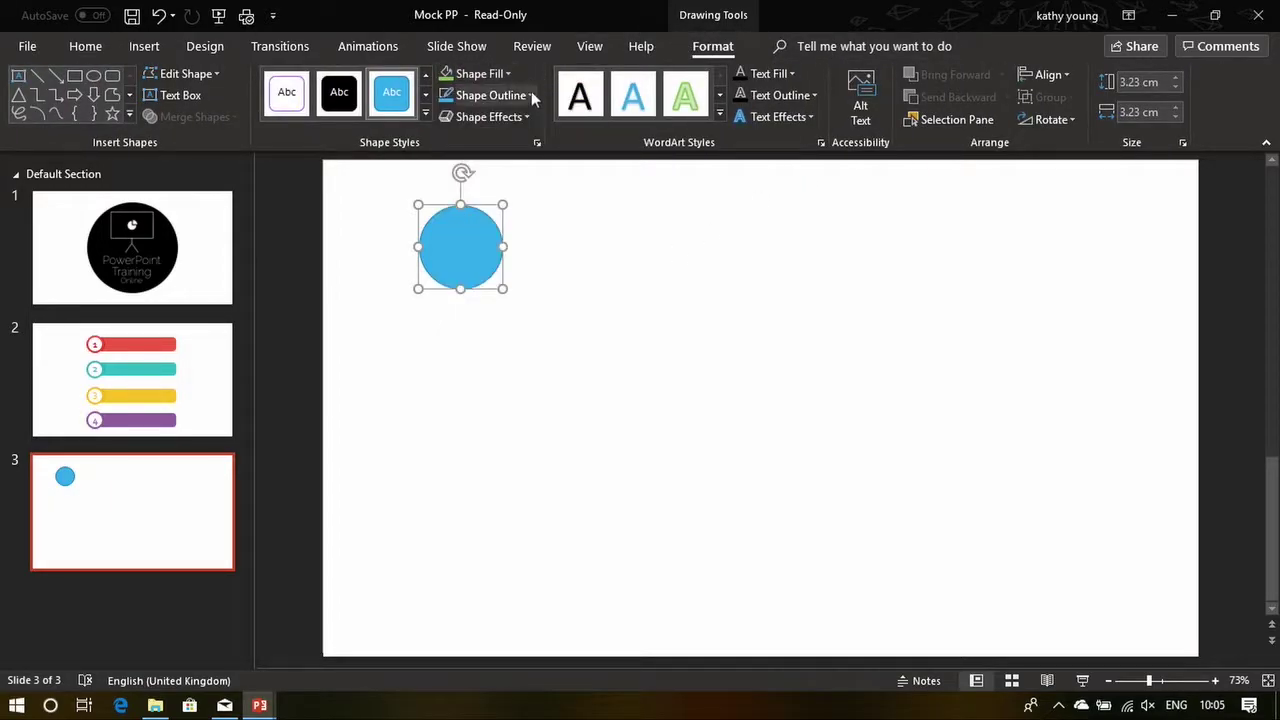
pyautogui.click(531, 95)
pyautogui.click(461, 293)
pyautogui.click(500, 276)
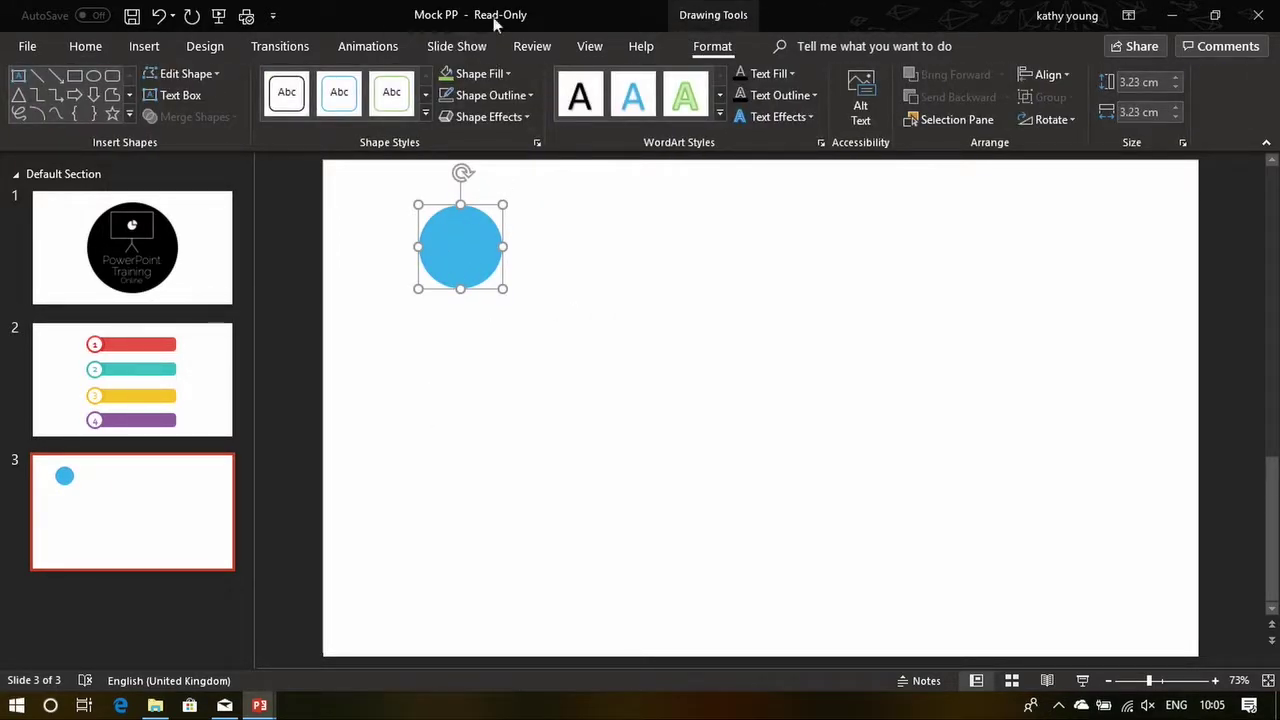
# Fill the circle with the darker pink theme colour and shift it slightly within the slide's upper-left area
pyautogui.click(509, 74)
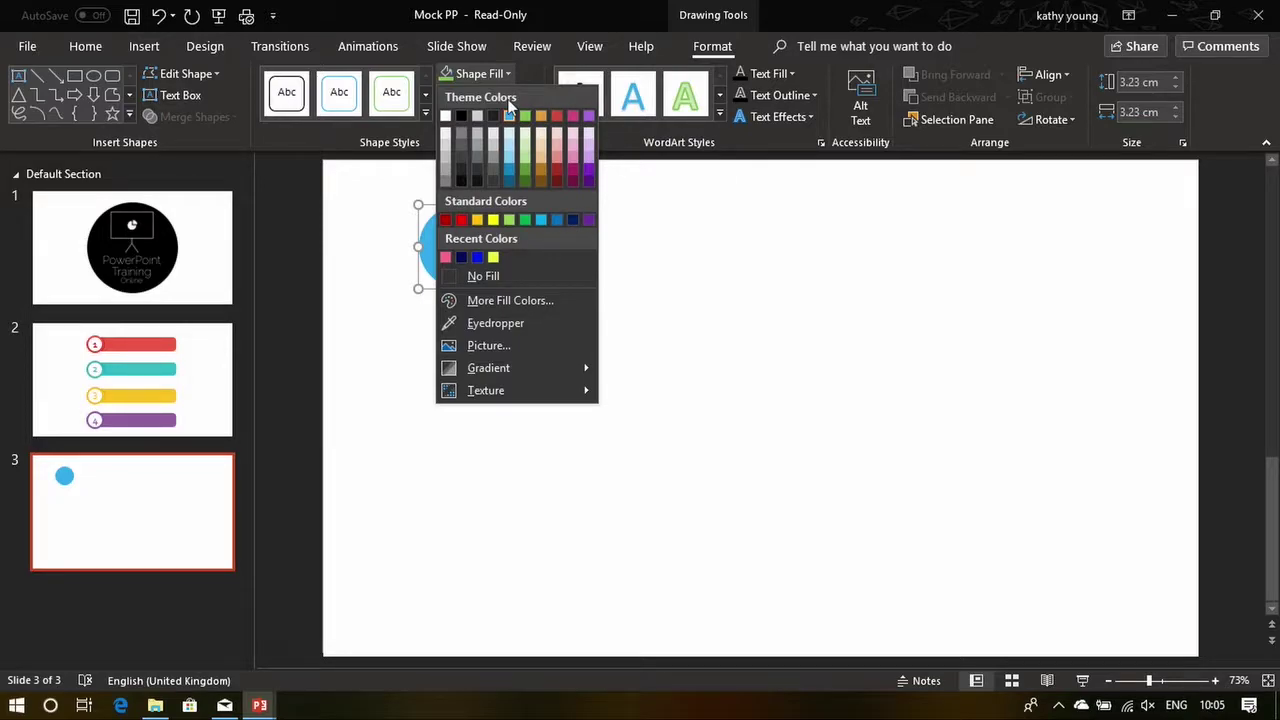
pyautogui.click(509, 116)
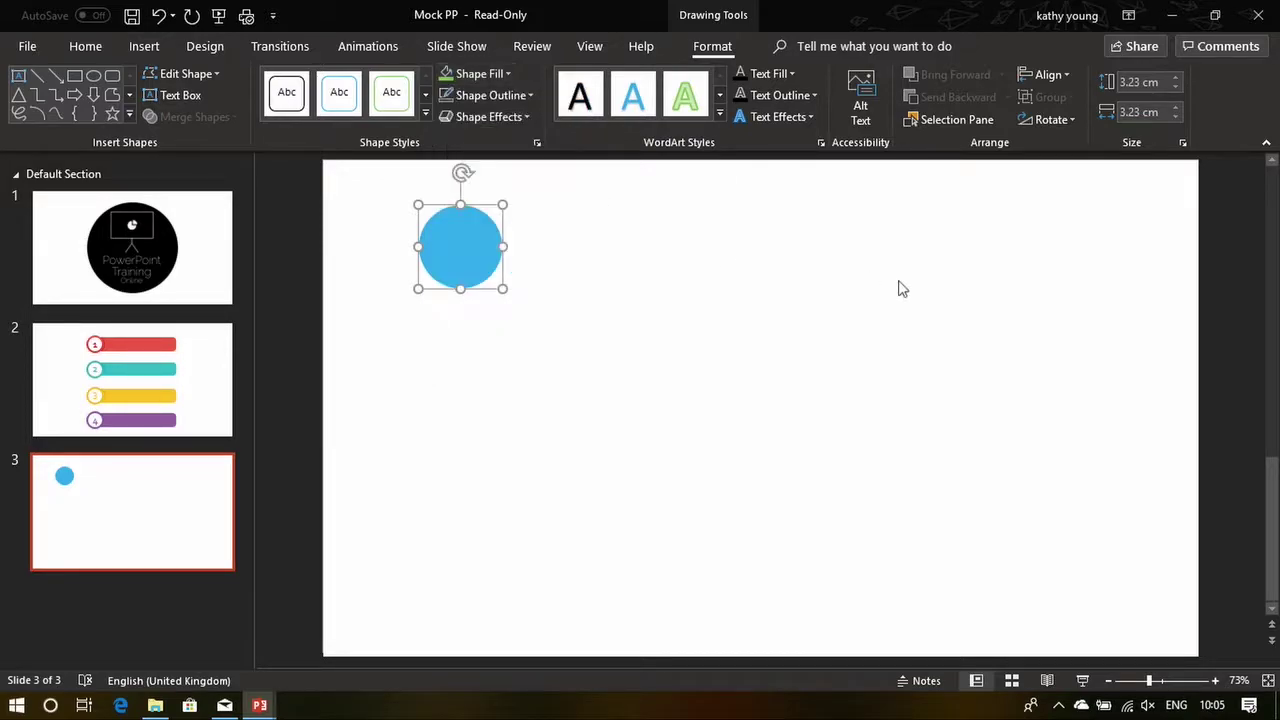
pyautogui.click(503, 74)
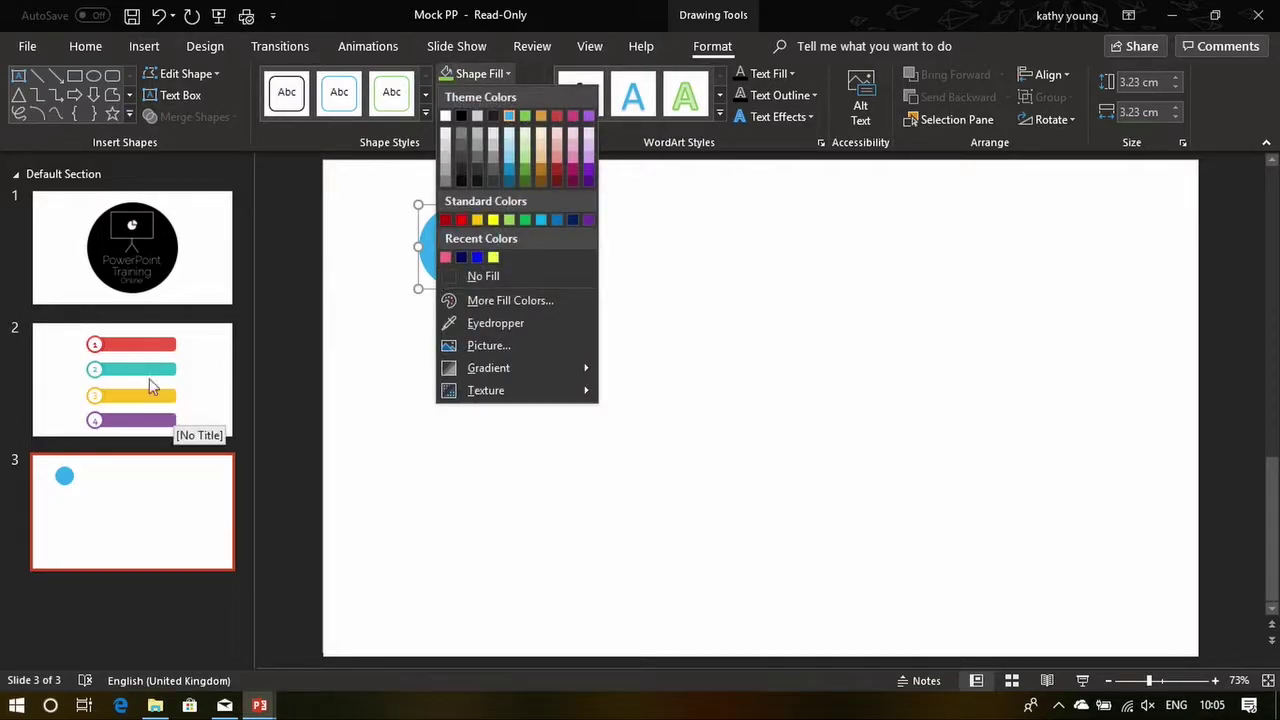
pyautogui.click(572, 170)
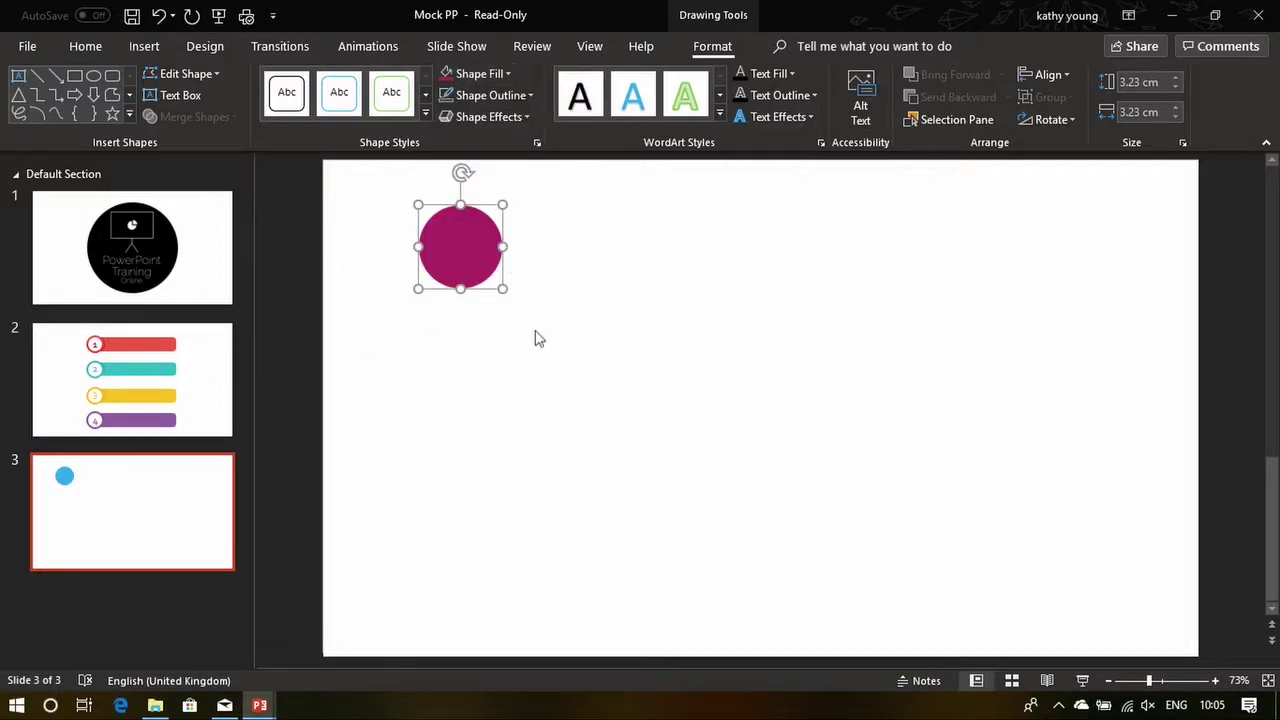
pyautogui.click(533, 324)
pyautogui.click(474, 266)
pyautogui.click(424, 272)
pyautogui.moveTo(424, 272); pyautogui.dragTo(427, 270)
pyautogui.click(663, 240)
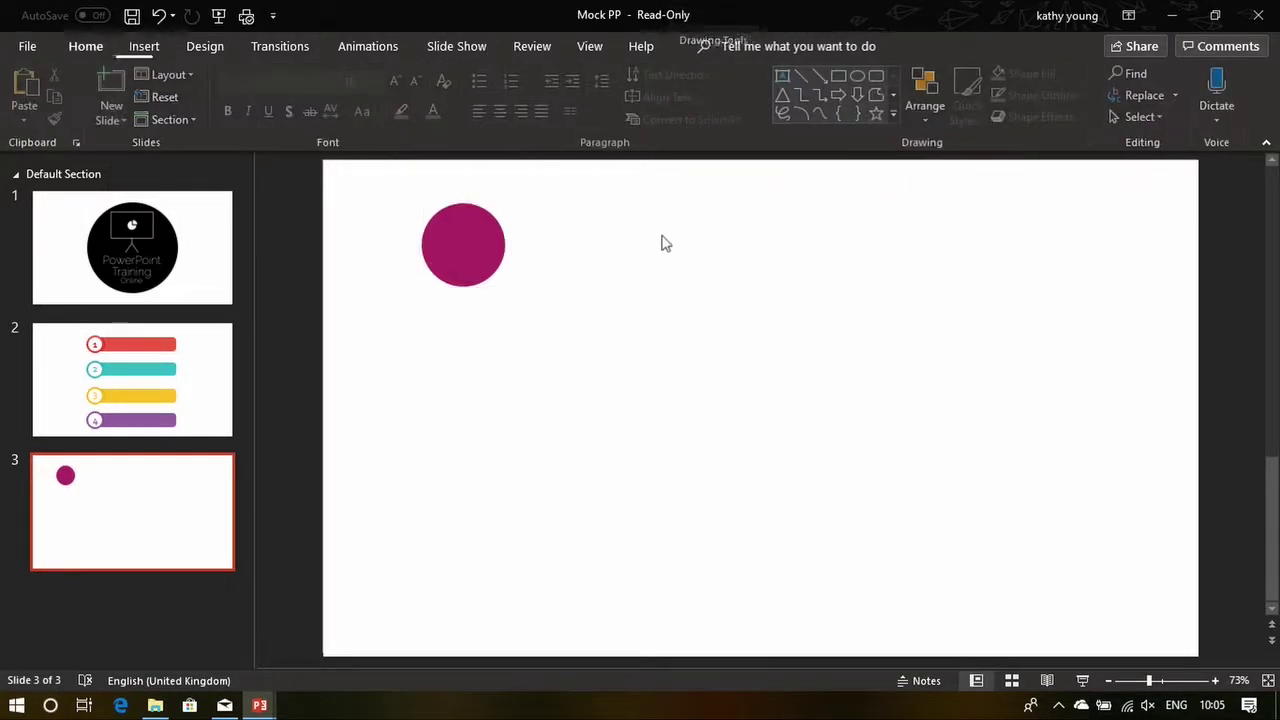
# Draw a second circle about 3.23 cm across beside the magenta one, without an outline, and fill it white
pyautogui.click(861, 75)
pyautogui.moveTo(598, 244); pyautogui.dragTo(683, 329)
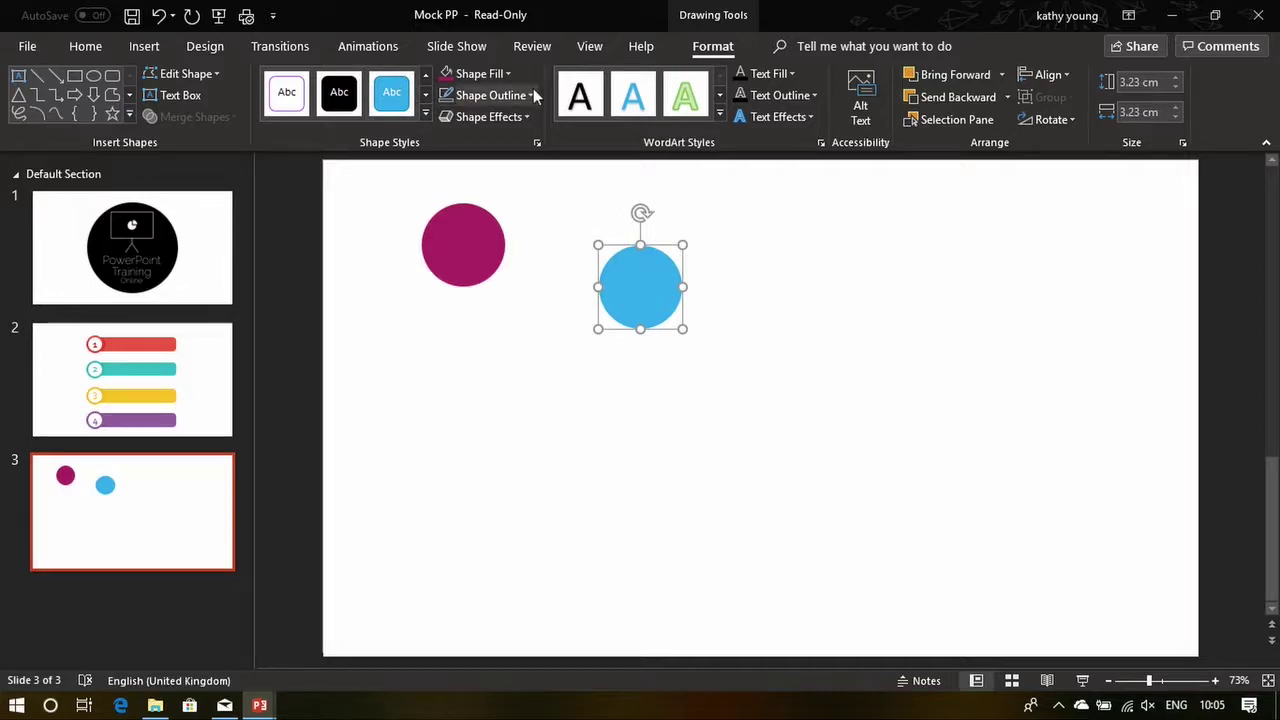
pyautogui.click(506, 76)
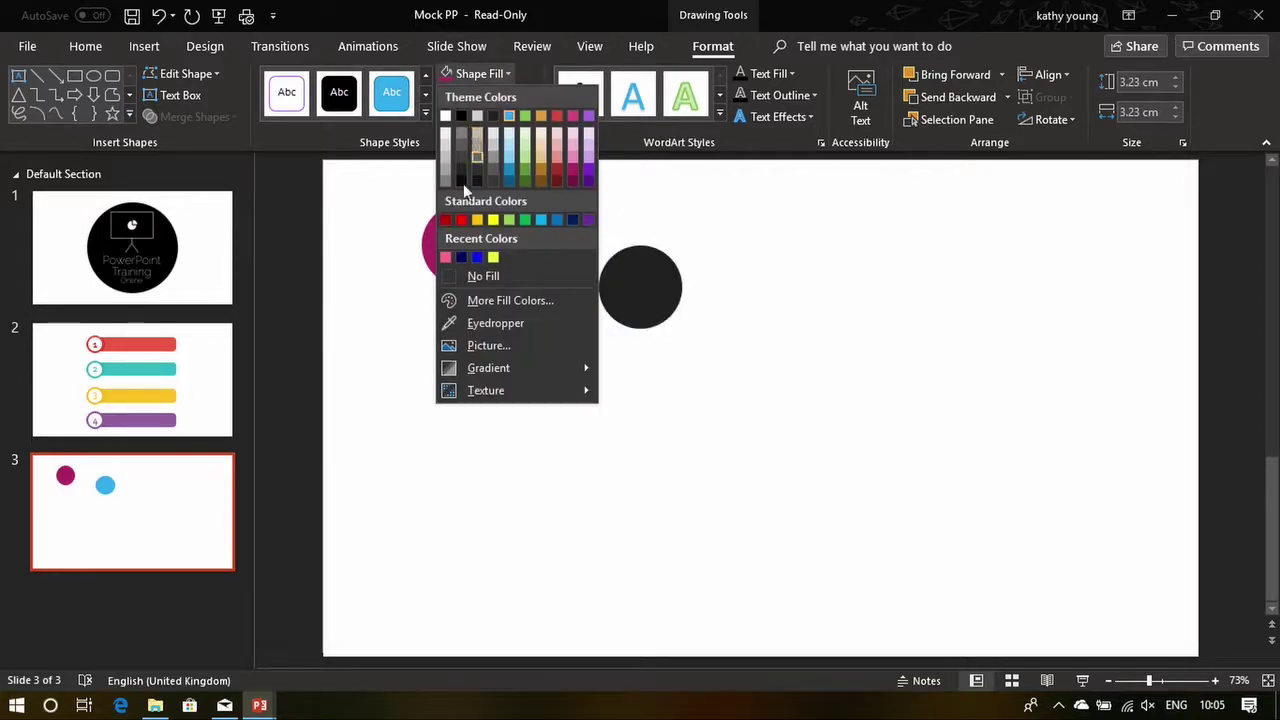
pyautogui.click(455, 125)
# Place the white circle over the magenta one and shrink it proportionally to about 2.76 cm across
pyautogui.moveTo(659, 288); pyautogui.dragTo(476, 236)
pyautogui.moveTo(418, 200); pyautogui.dragTo(422, 208)
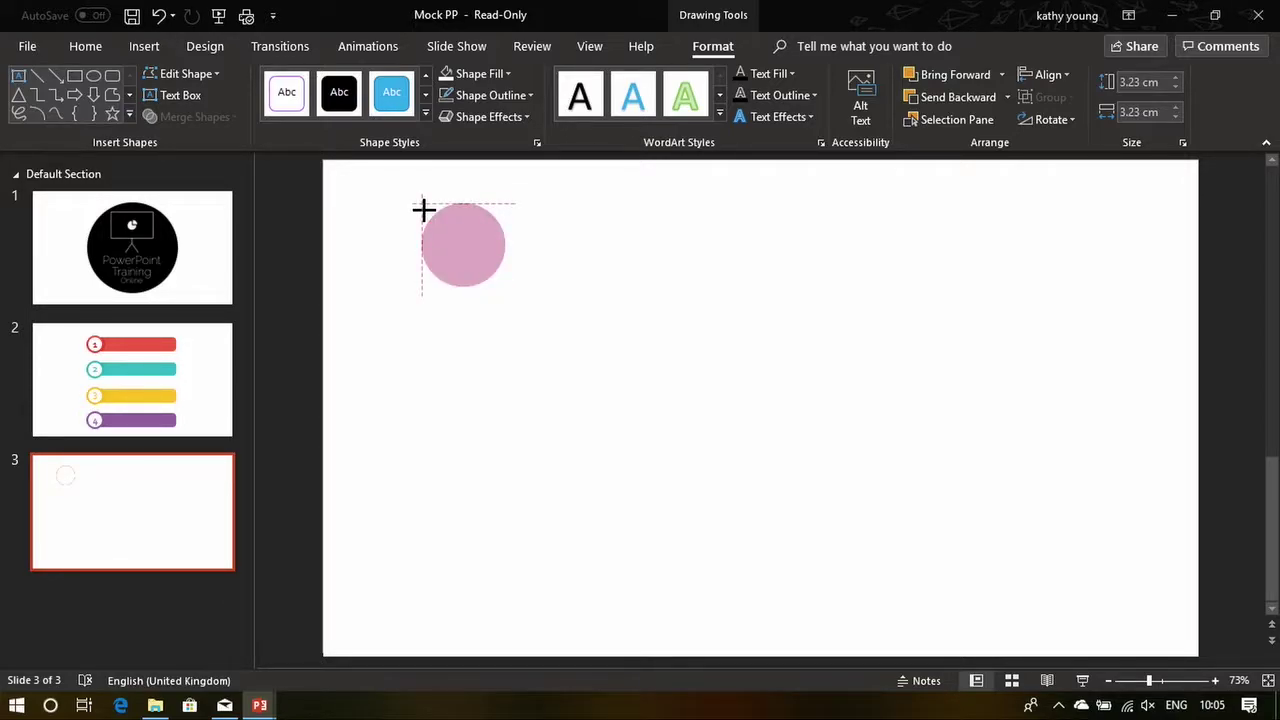
pyautogui.moveTo(424, 211); pyautogui.dragTo(459, 235)
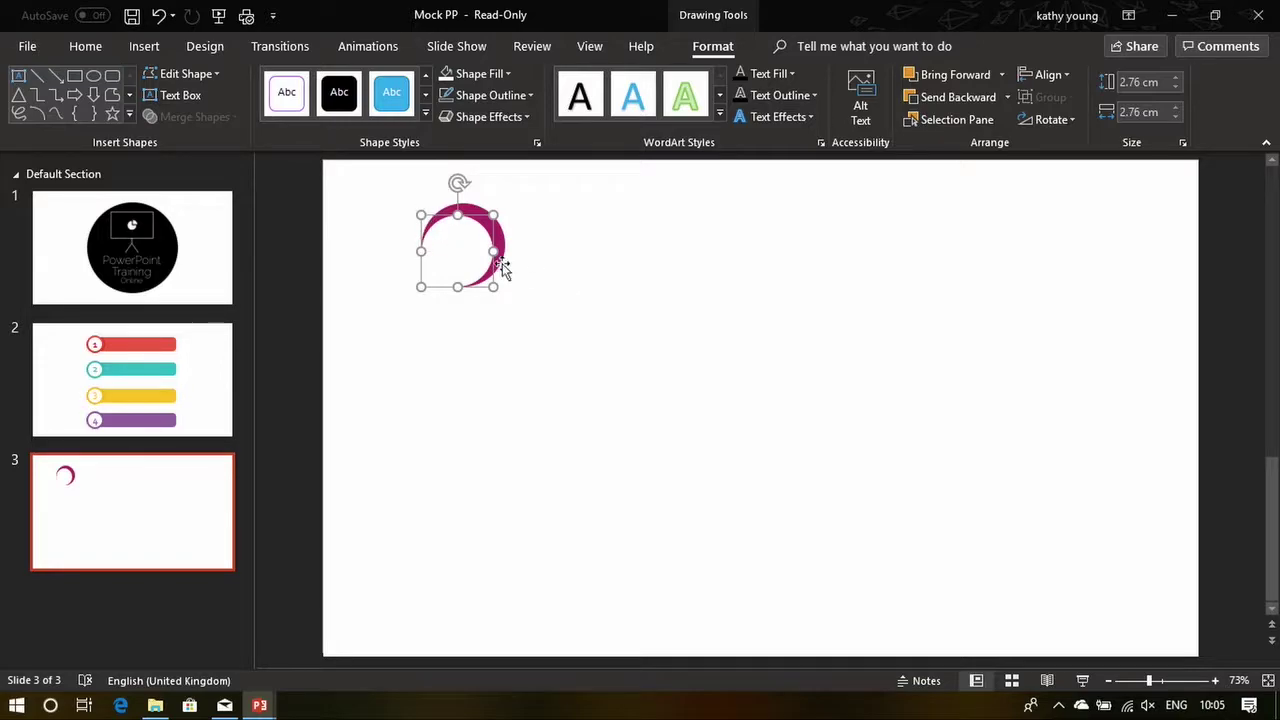
pyautogui.click(577, 340)
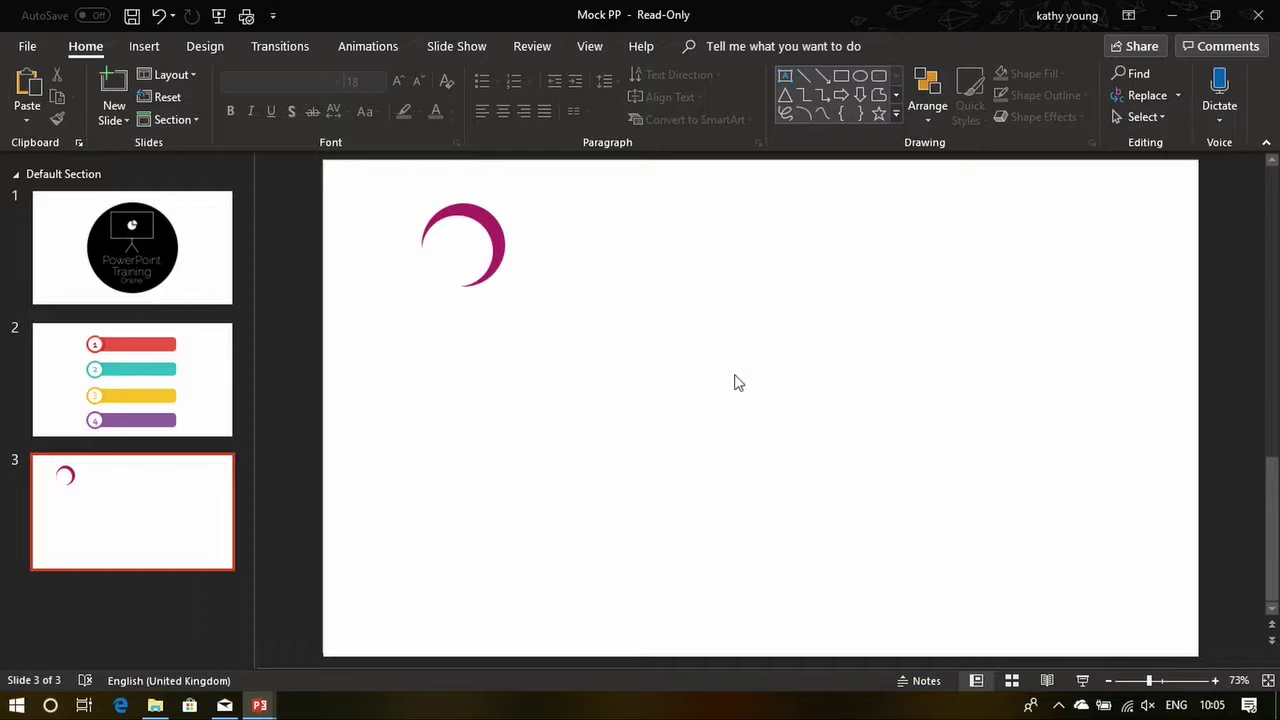
# Show the drawing guides and centre the magenta circle on their intersection
pyautogui.click(590, 47)
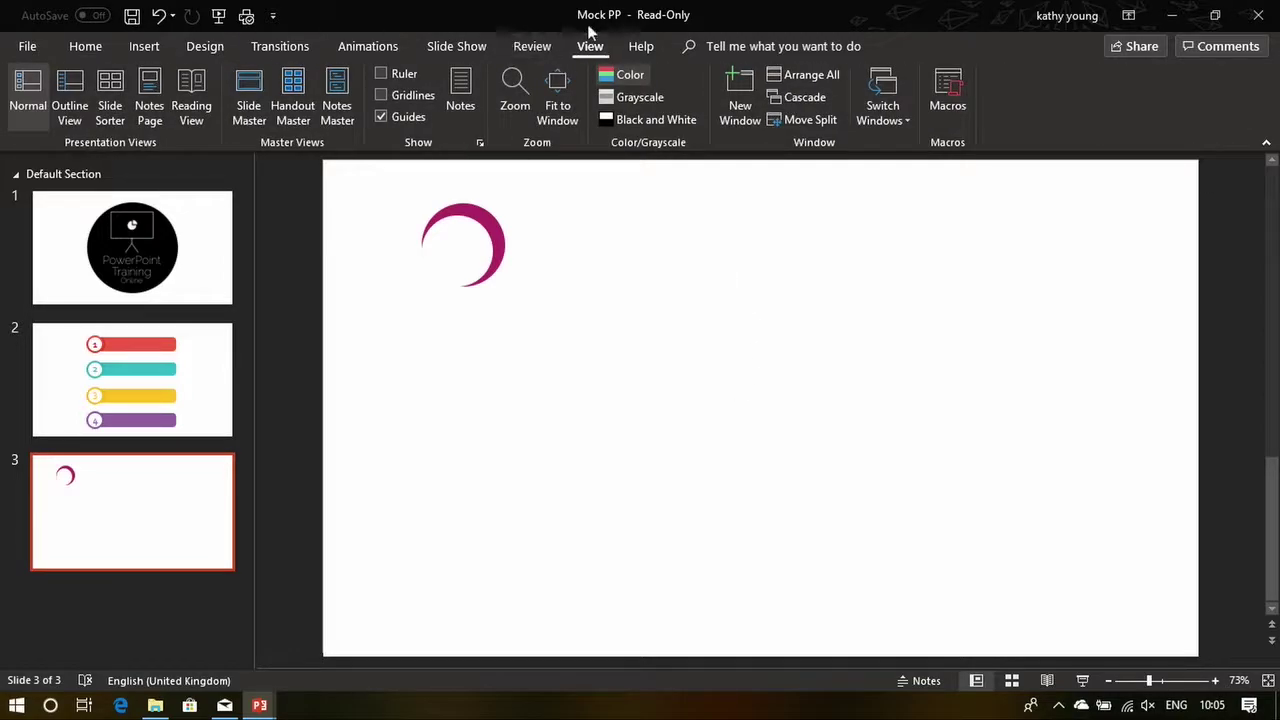
pyautogui.click(381, 117)
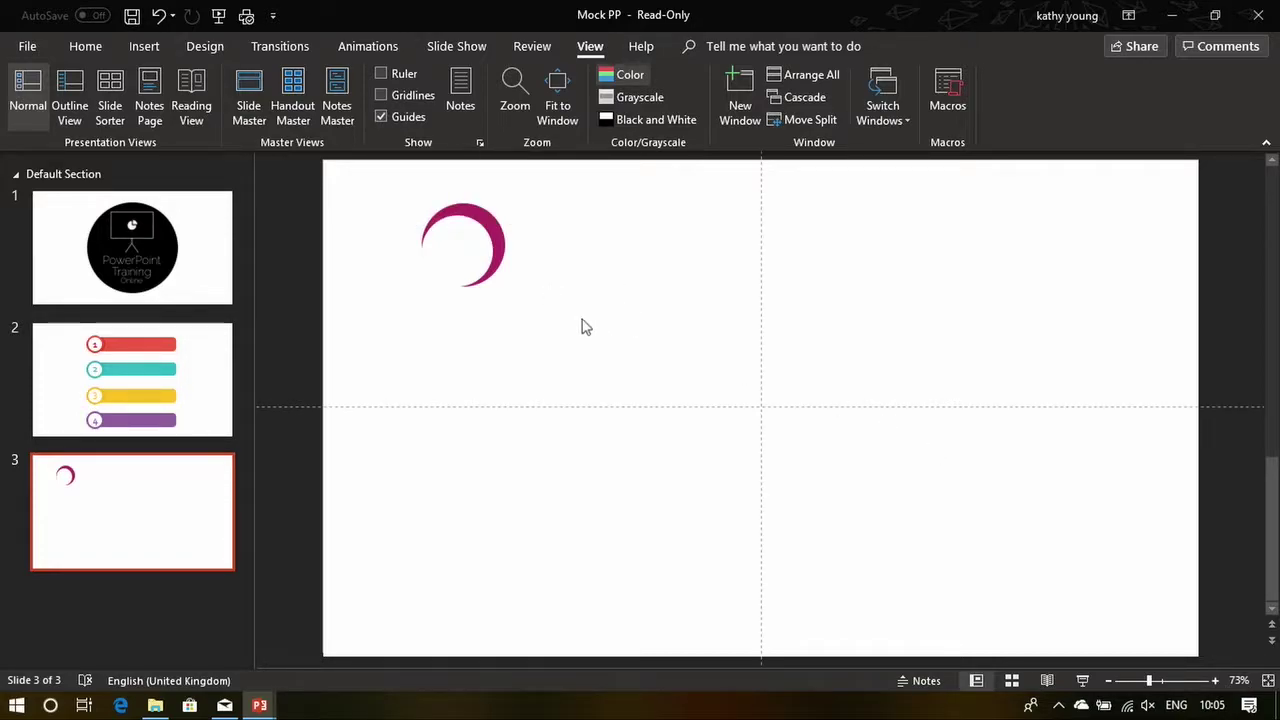
pyautogui.moveTo(471, 271)
pyautogui.mouseDown()
pyautogui.moveTo(706, 449)
pyautogui.moveTo(751, 414)
pyautogui.moveTo(785, 418)
pyautogui.moveTo(797, 383)
pyautogui.mouseUp()
pyautogui.click(849, 354)
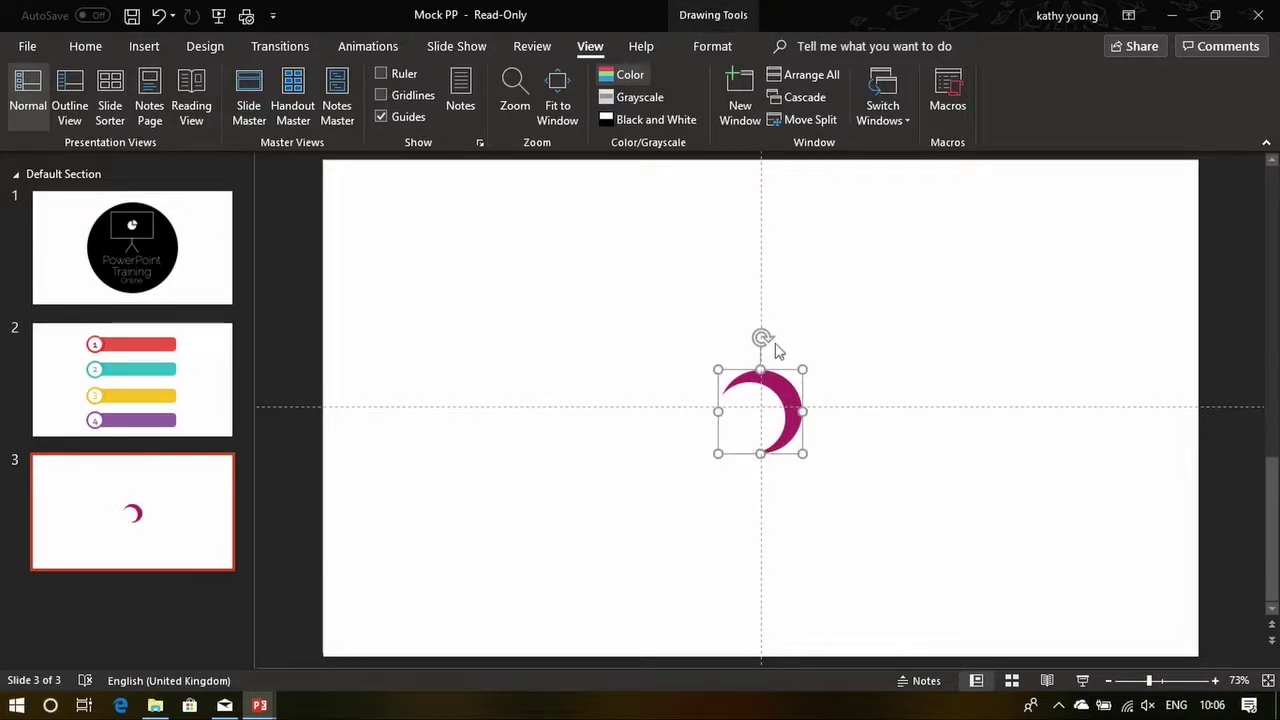
pyautogui.moveTo(785, 367); pyautogui.dragTo(784, 361)
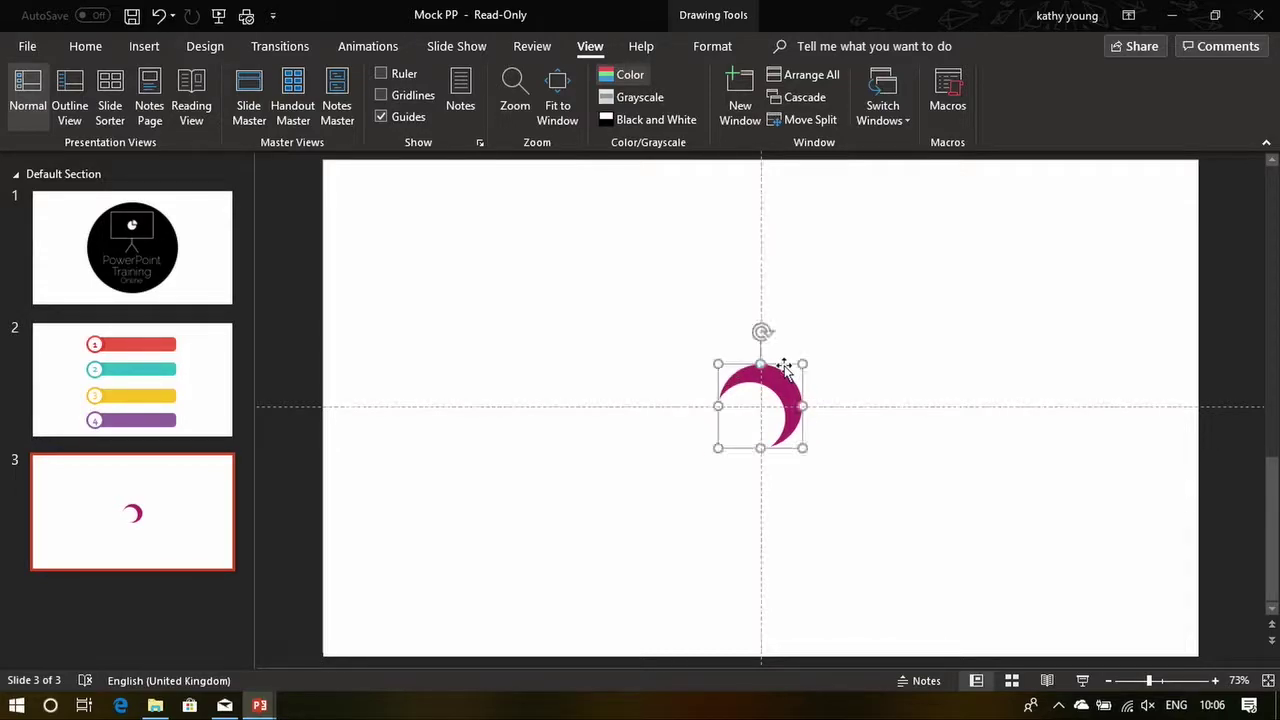
# Centre the white circle inside the magenta circle at the guides' intersection to form an even ring
pyautogui.moveTo(740, 427); pyautogui.dragTo(759, 412)
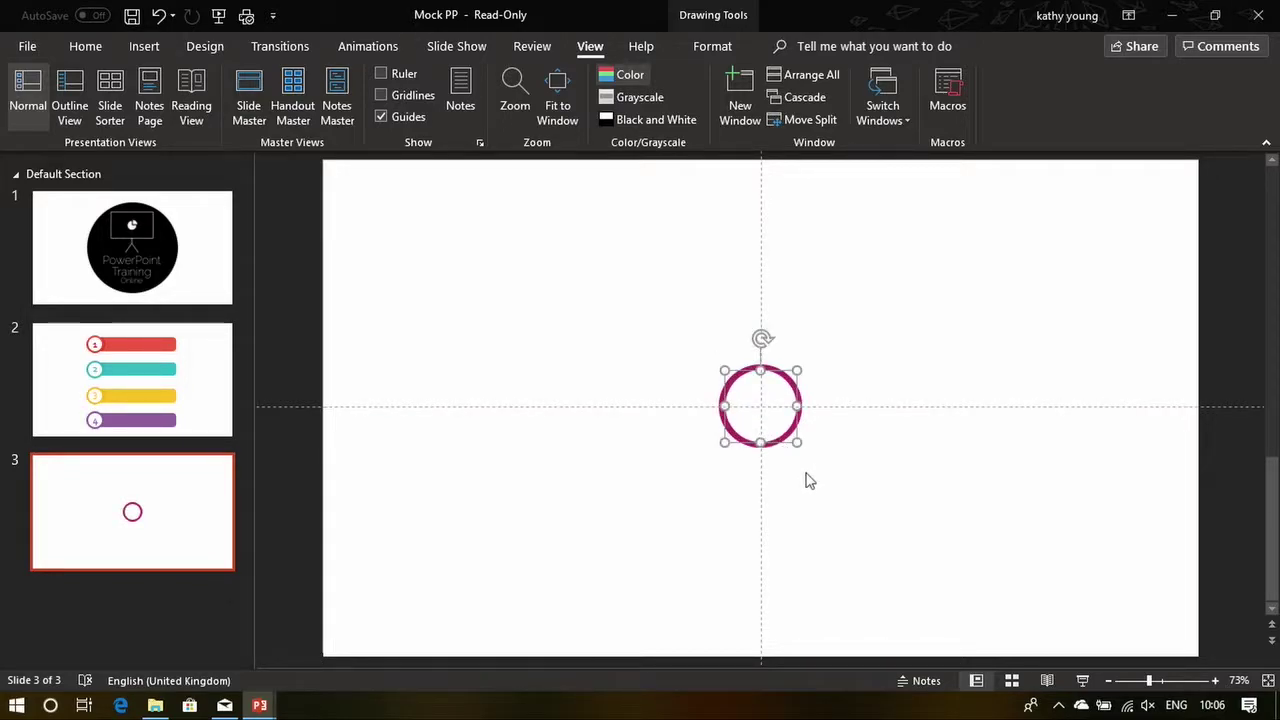
pyautogui.click(812, 483)
pyautogui.moveTo(750, 418); pyautogui.dragTo(754, 416)
pyautogui.click(712, 422)
pyautogui.moveTo(672, 338)
pyautogui.mouseDown()
pyautogui.moveTo(918, 580)
pyautogui.moveTo(895, 548)
pyautogui.mouseUp()
pyautogui.click(885, 512)
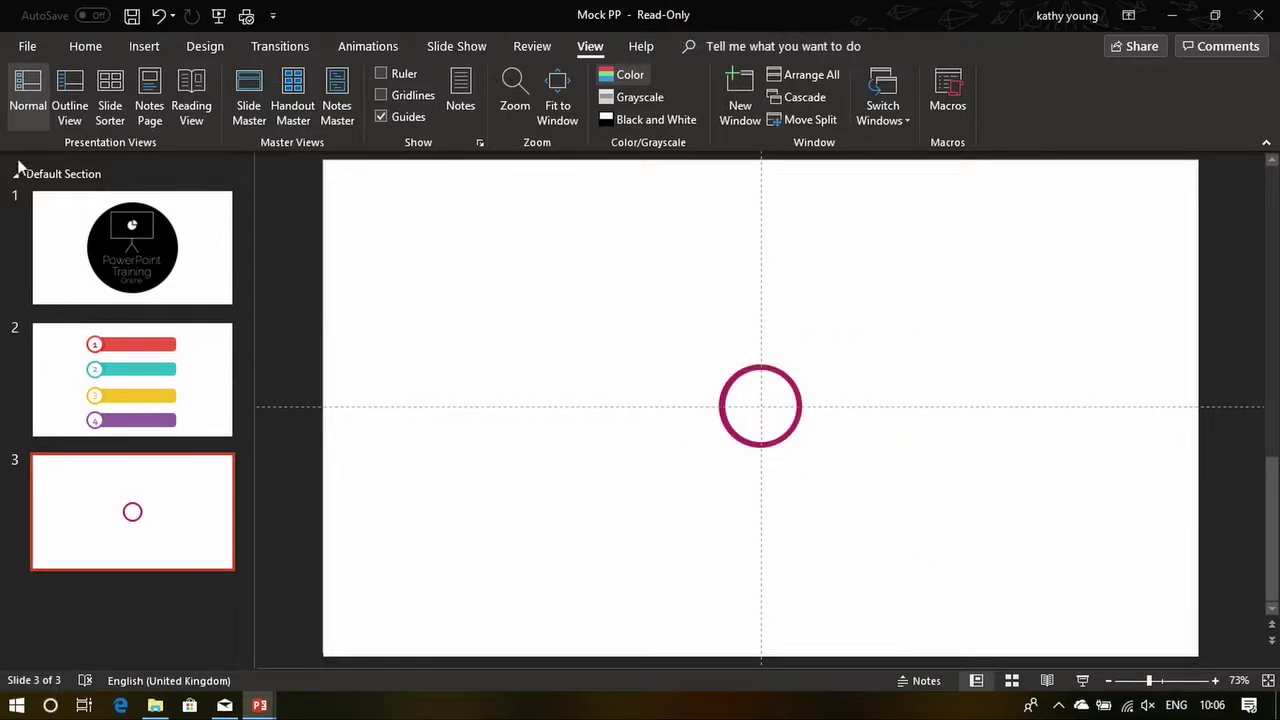
# Compare the ring with the finished banners on slide 2, and place a pasted copy of the white circle centred over the original
pyautogui.click(148, 428)
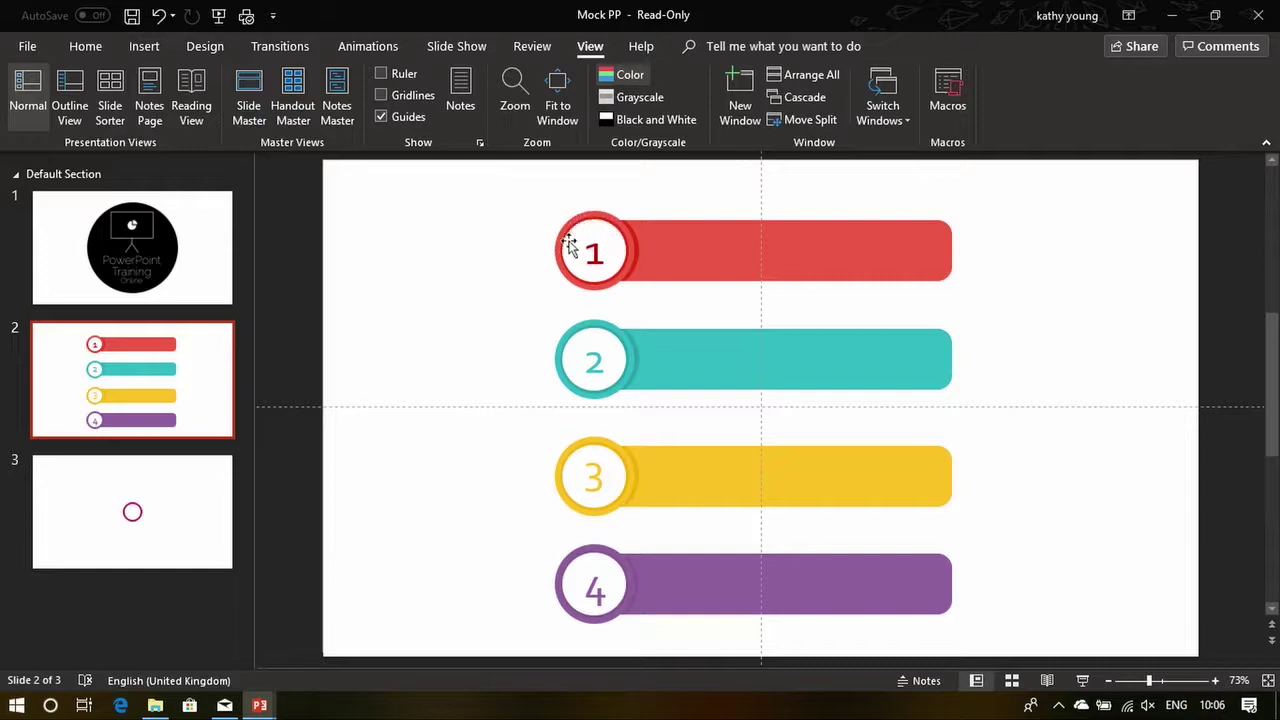
pyautogui.click(109, 506)
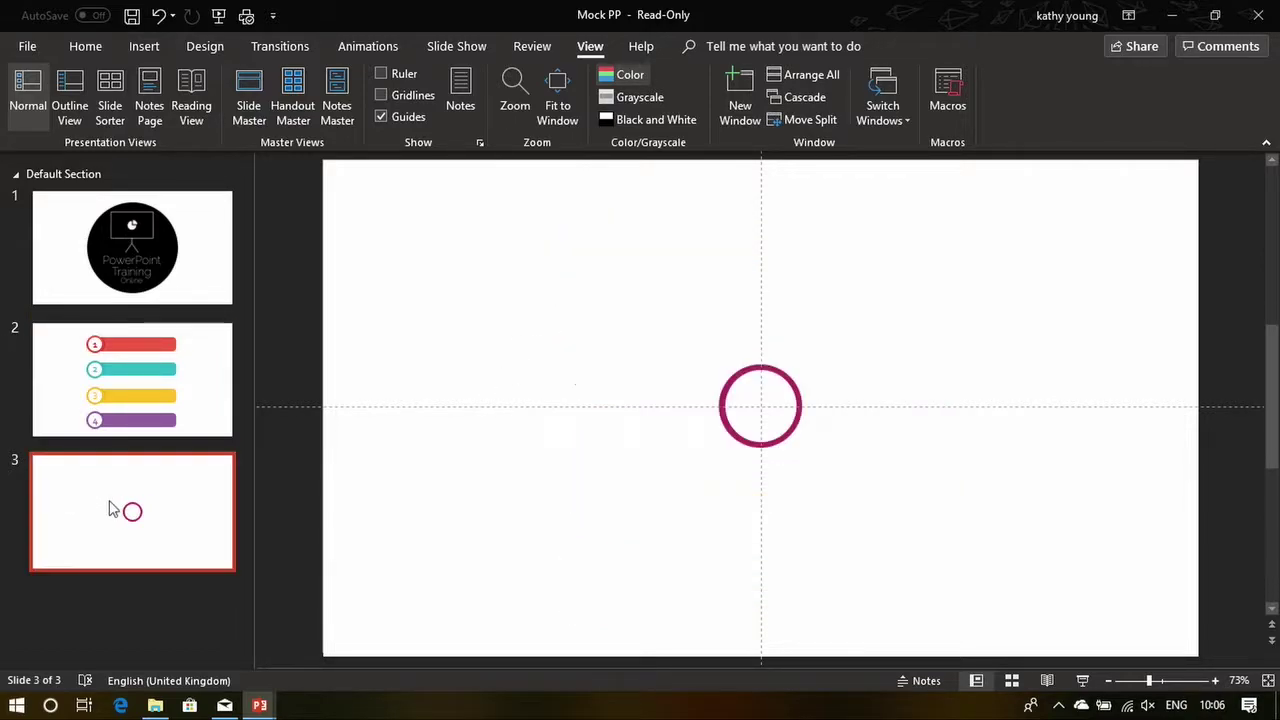
pyautogui.click(760, 408)
pyautogui.keyDown('ctrl'); pyautogui.scroll(10, 763, 395); pyautogui.keyUp('ctrl')
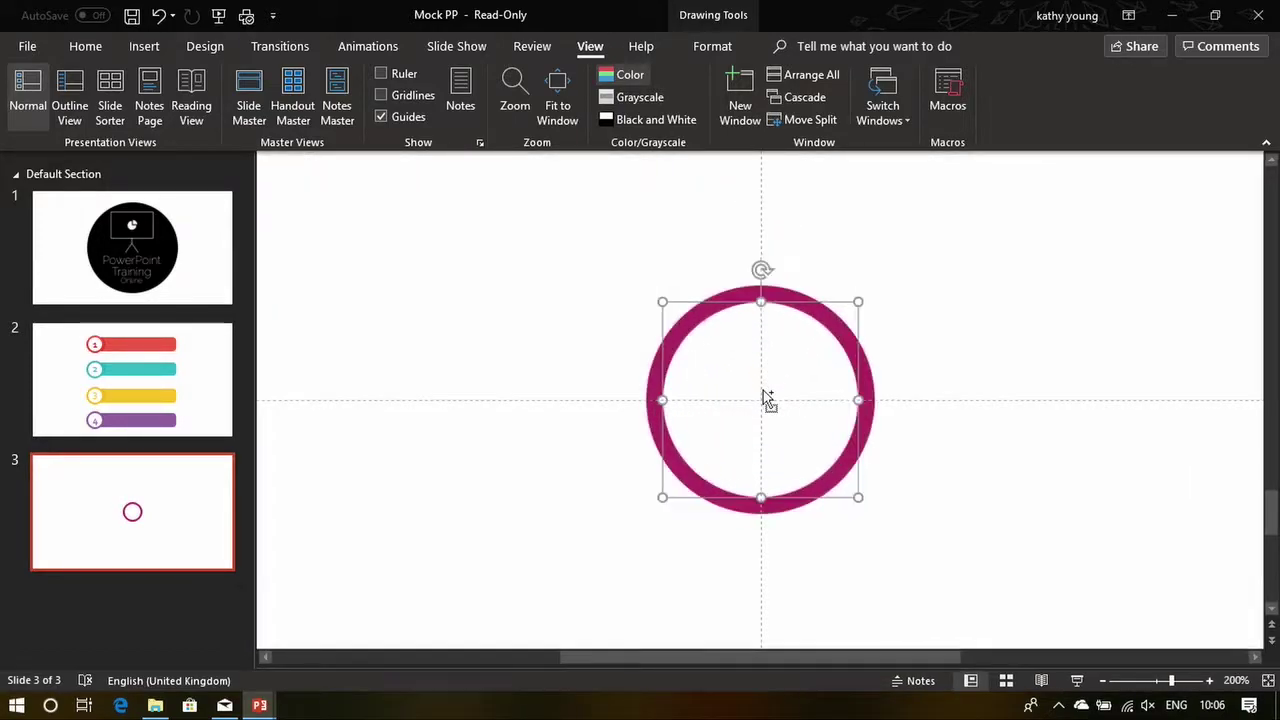
pyautogui.keyDown('ctrl'); pyautogui.scroll(10, 770, 392); pyautogui.keyUp('ctrl')
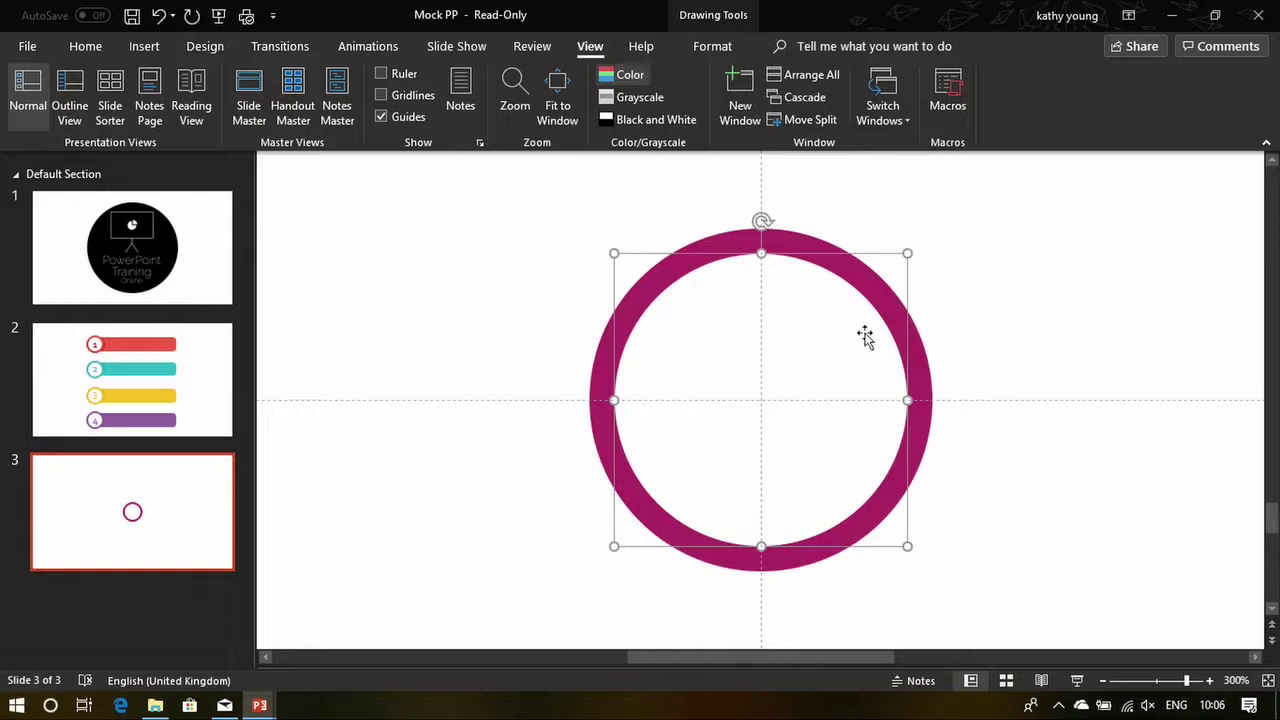
pyautogui.hotkey('ctrl', 'v')
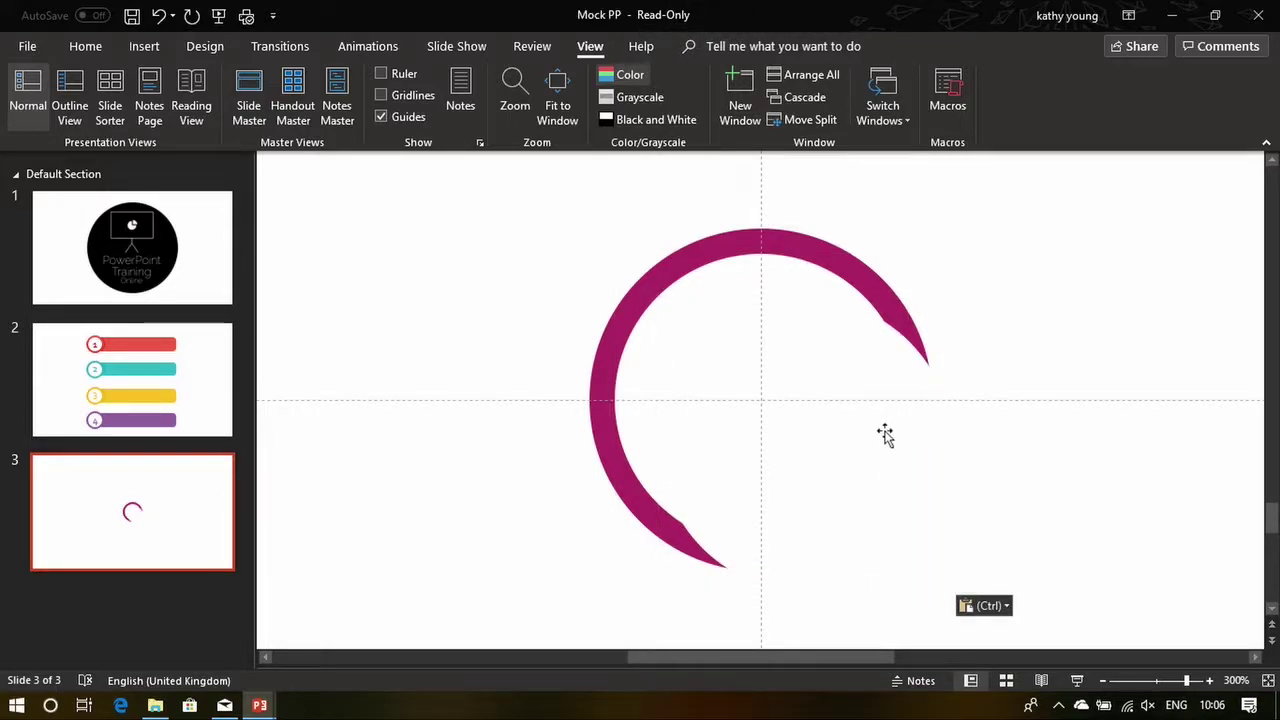
pyautogui.moveTo(894, 463); pyautogui.dragTo(847, 413)
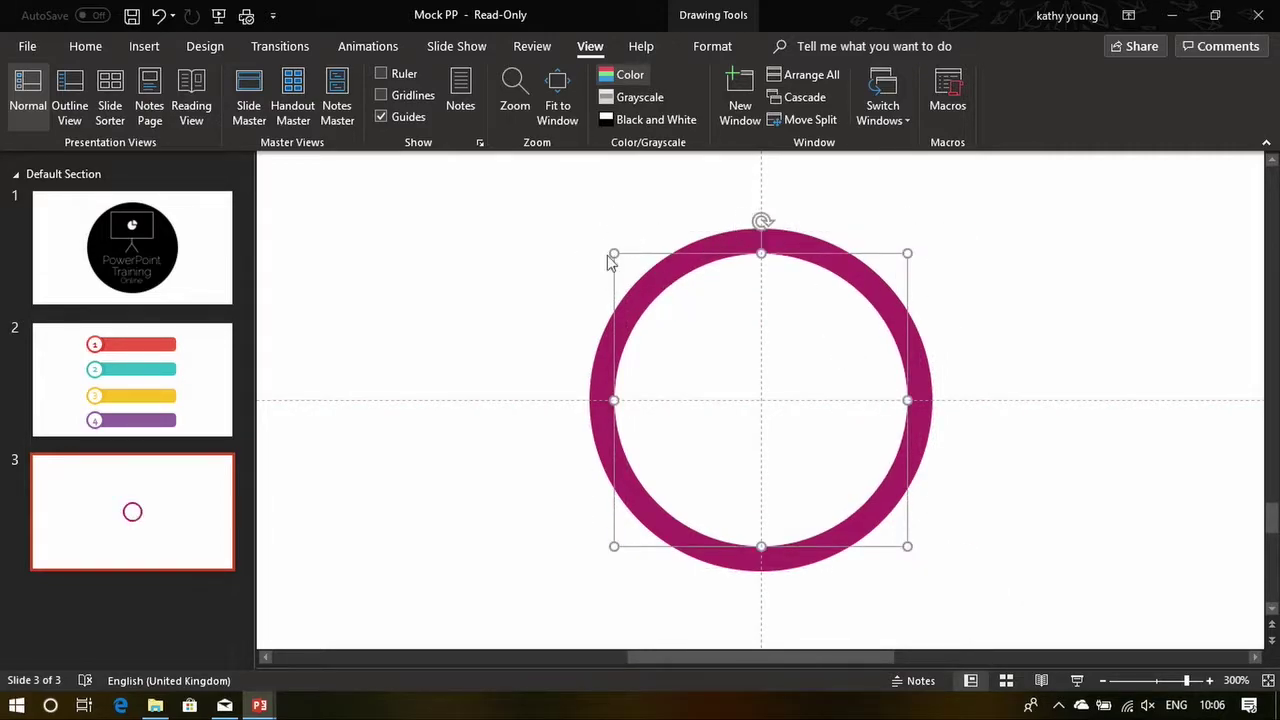
# Enlarge the copied white circle evenly from its centre so it covers about half of the magenta ring's thickness
pyautogui.moveTo(608, 247); pyautogui.dragTo(602, 244)
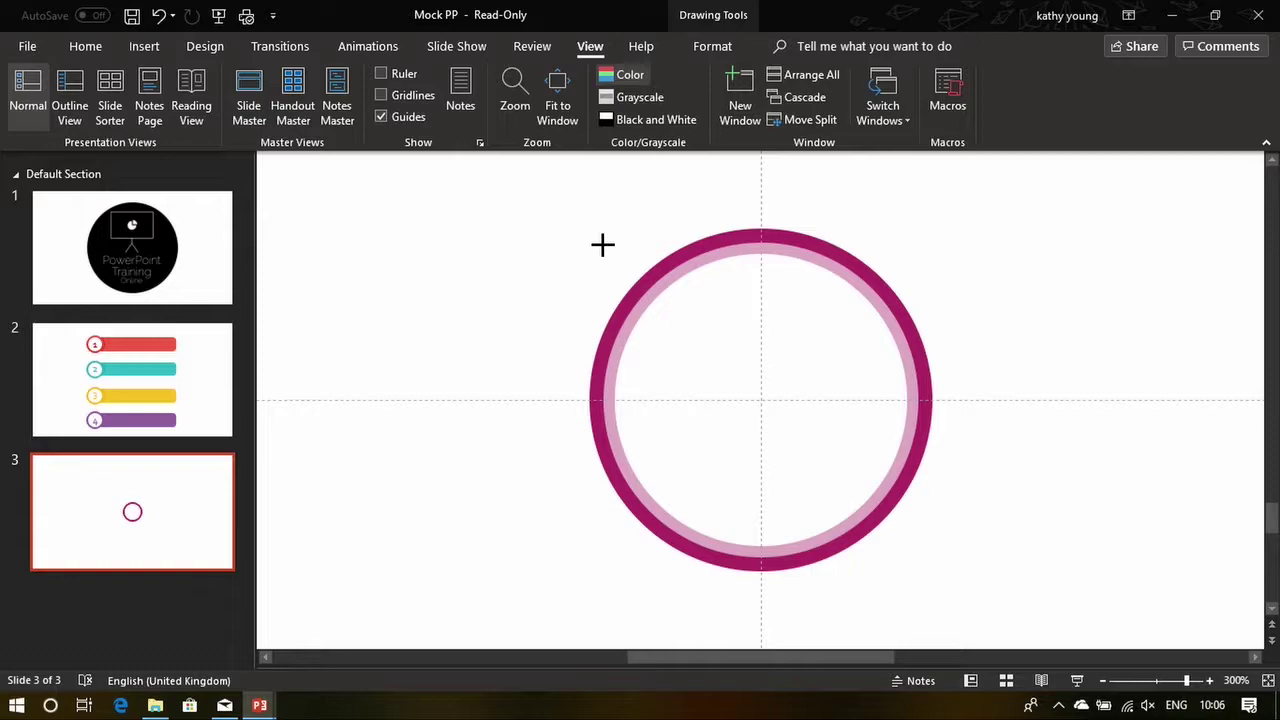
pyautogui.moveTo(602, 245)
pyautogui.mouseDown()
pyautogui.moveTo(574, 215)
pyautogui.moveTo(605, 243)
pyautogui.mouseUp()
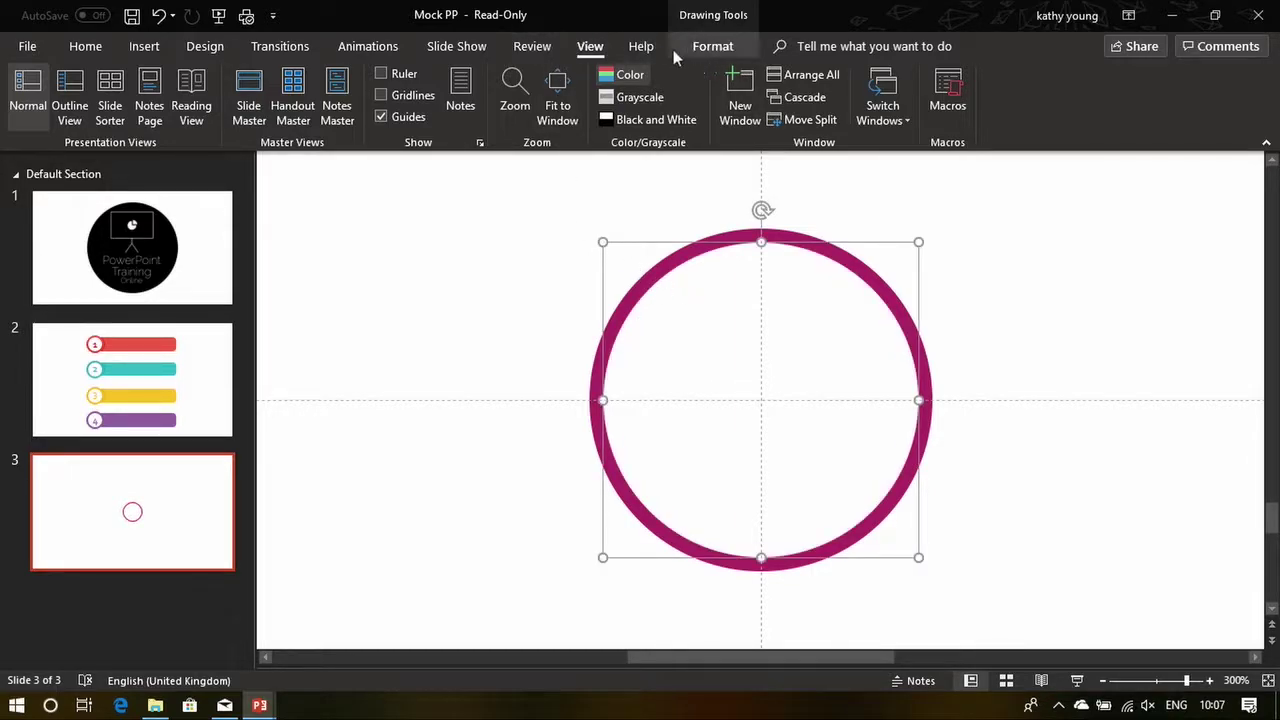
# Fill the enlarged circle copy with the ring's magenta, darkened a little further in the custom colours
pyautogui.click(720, 50)
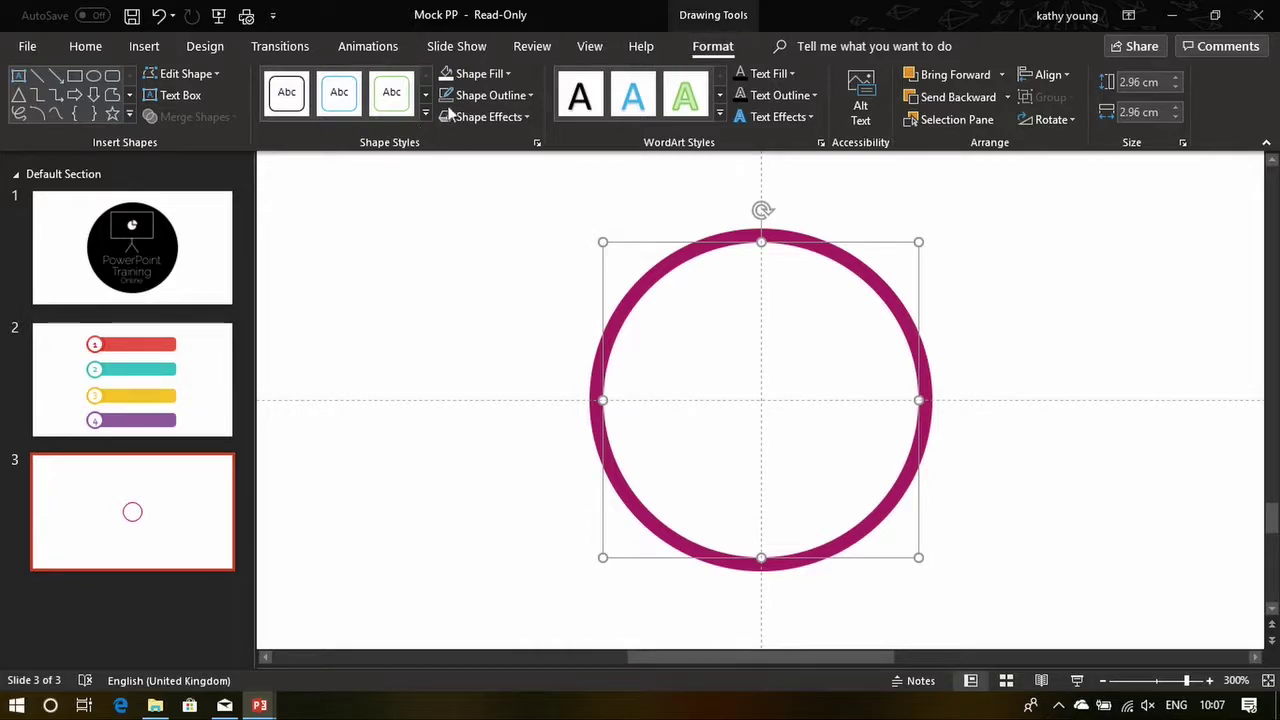
pyautogui.click(507, 73)
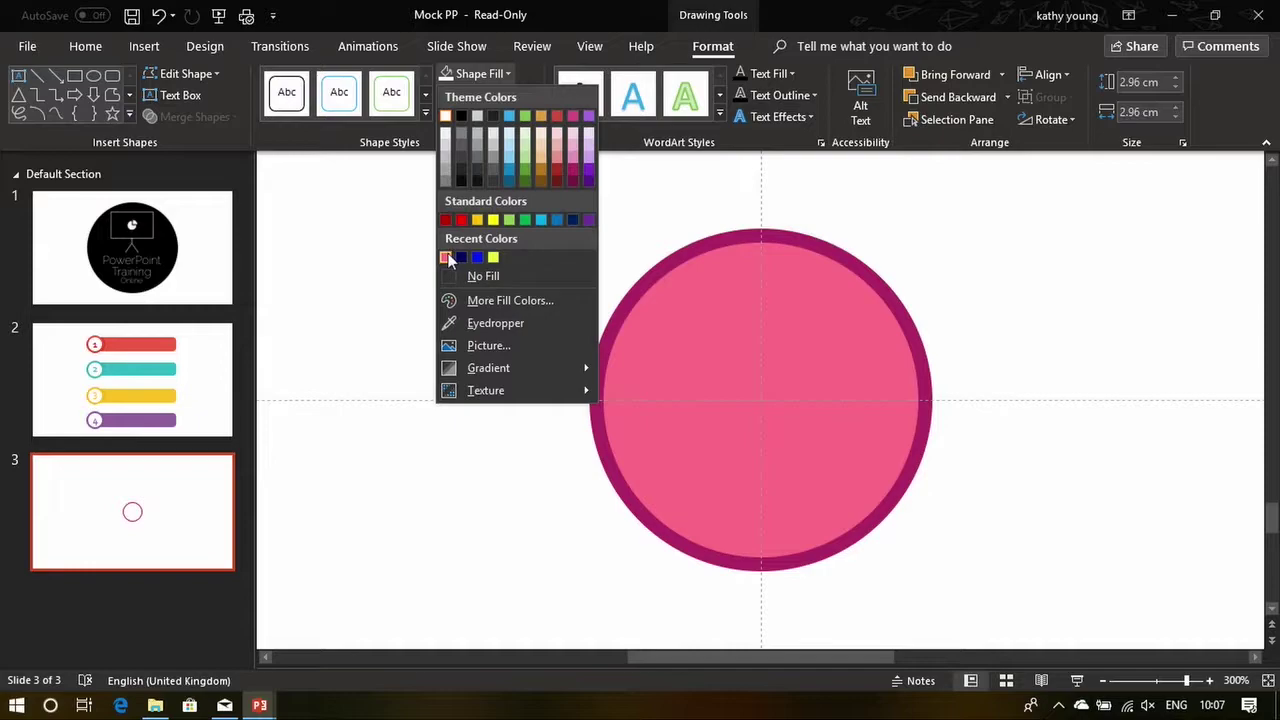
pyautogui.click(574, 172)
pyautogui.rightClick(755, 262)
pyautogui.press('Escape')
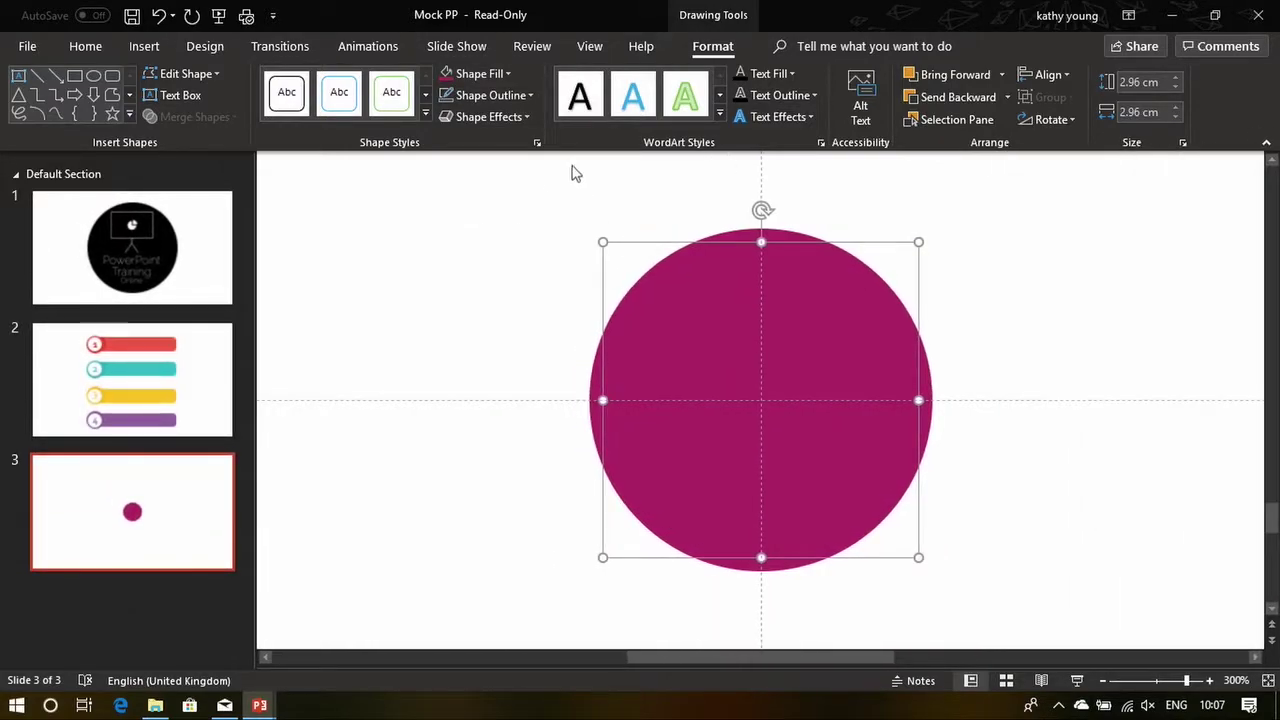
pyautogui.click(506, 73)
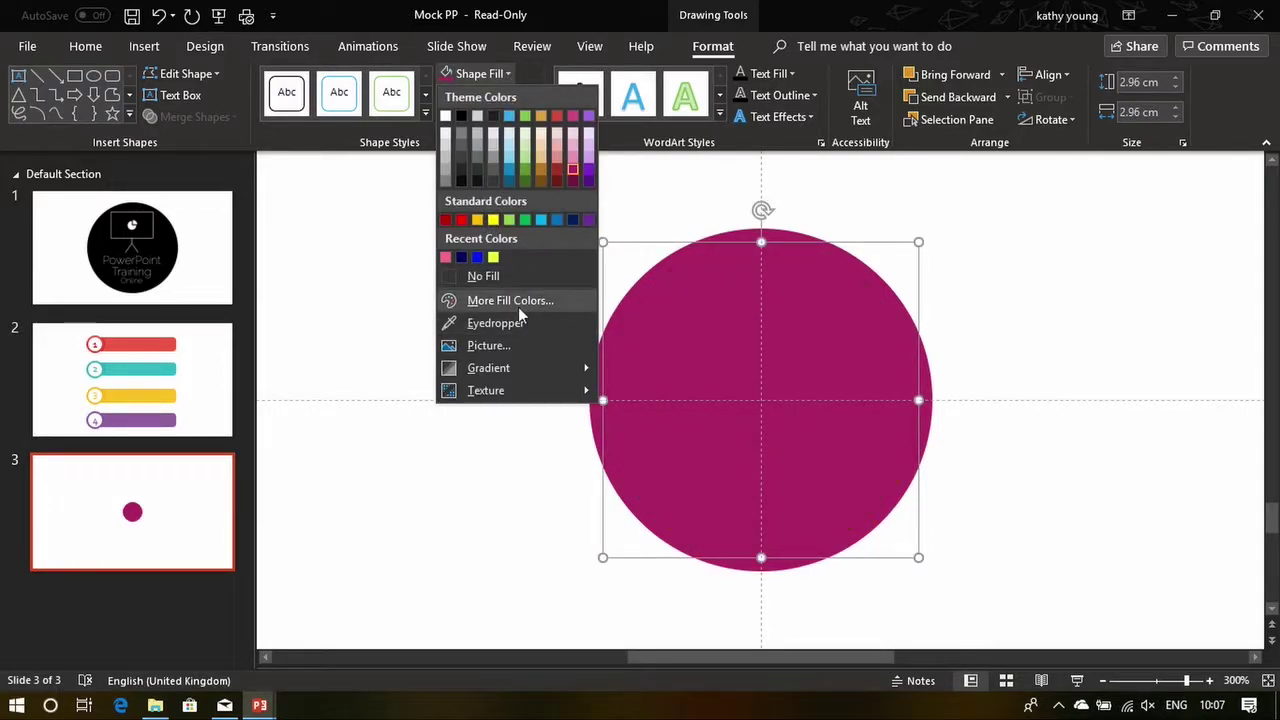
pyautogui.click(518, 302)
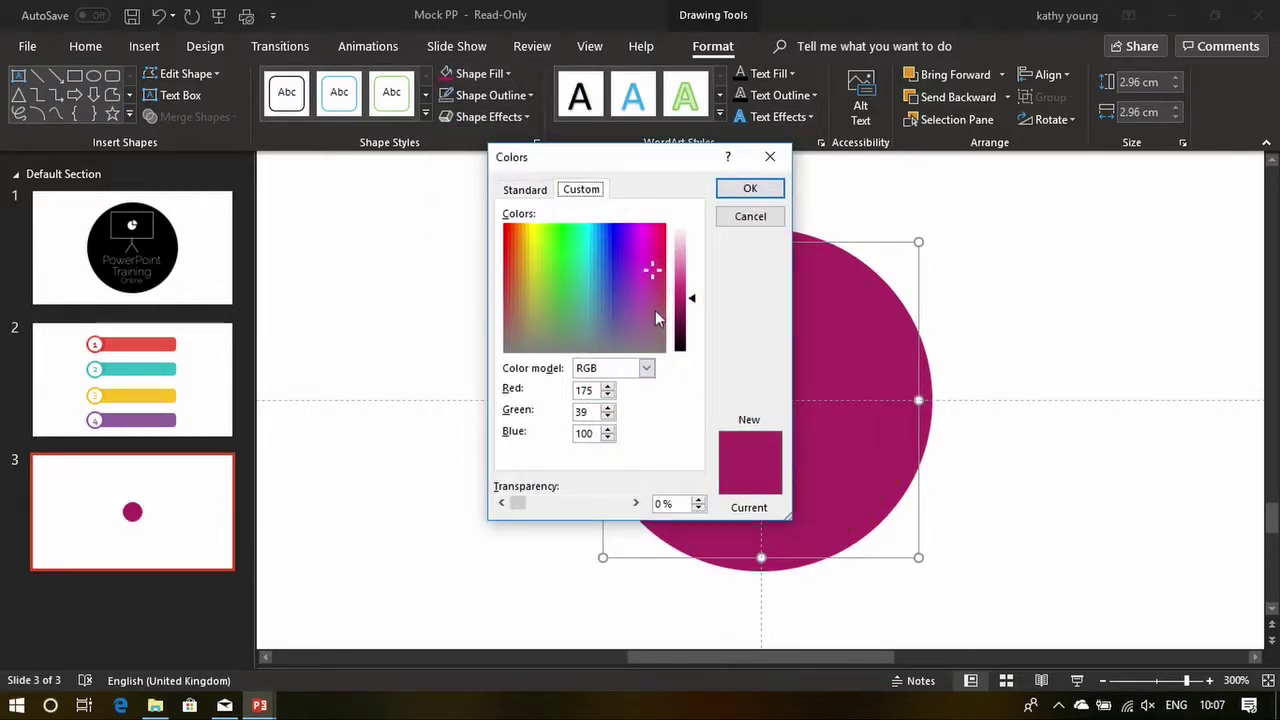
pyautogui.moveTo(697, 305); pyautogui.dragTo(694, 317)
pyautogui.click(766, 189)
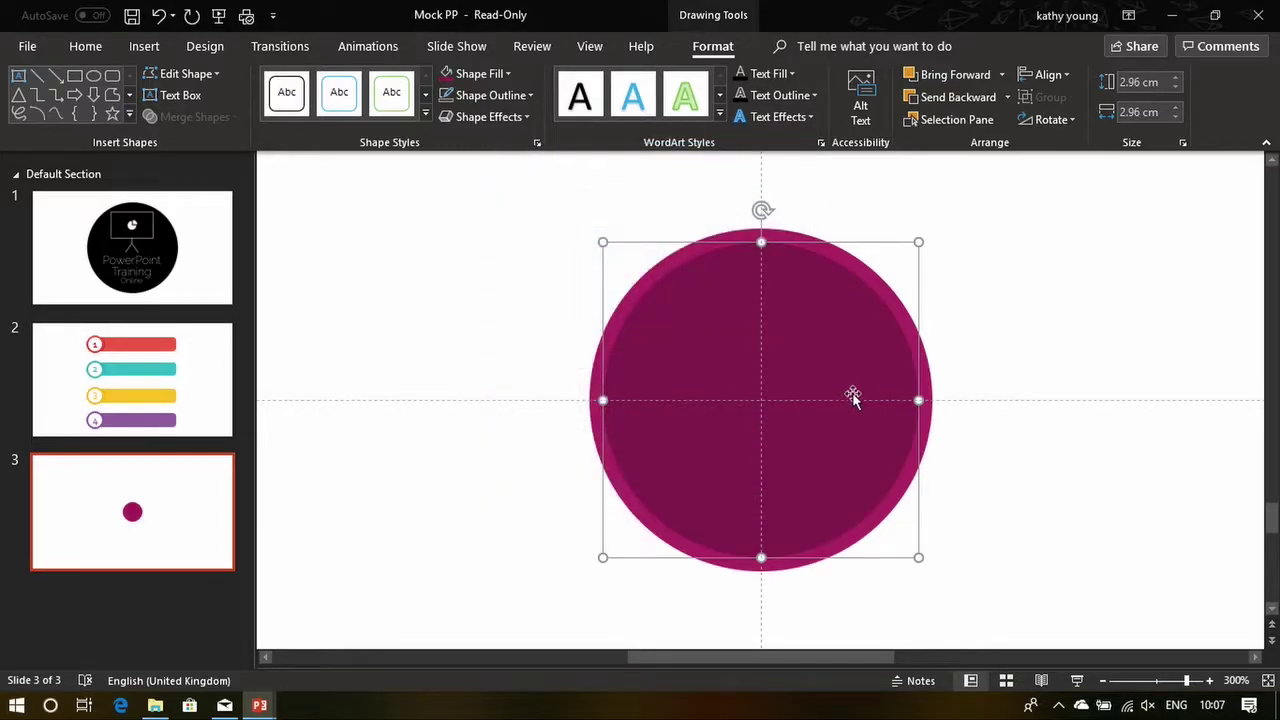
# Send the dark magenta circle backward one level behind the white circle, and group all the circles
pyautogui.rightClick(845, 397)
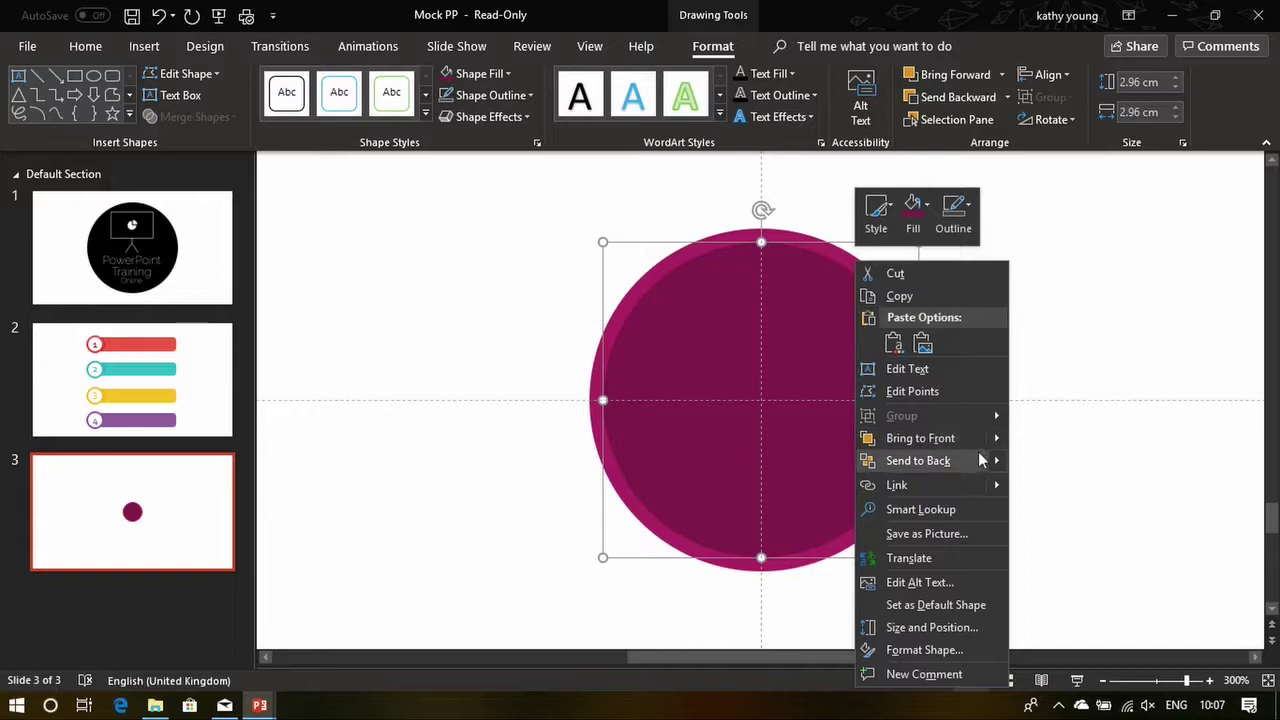
pyautogui.moveTo(996, 465)
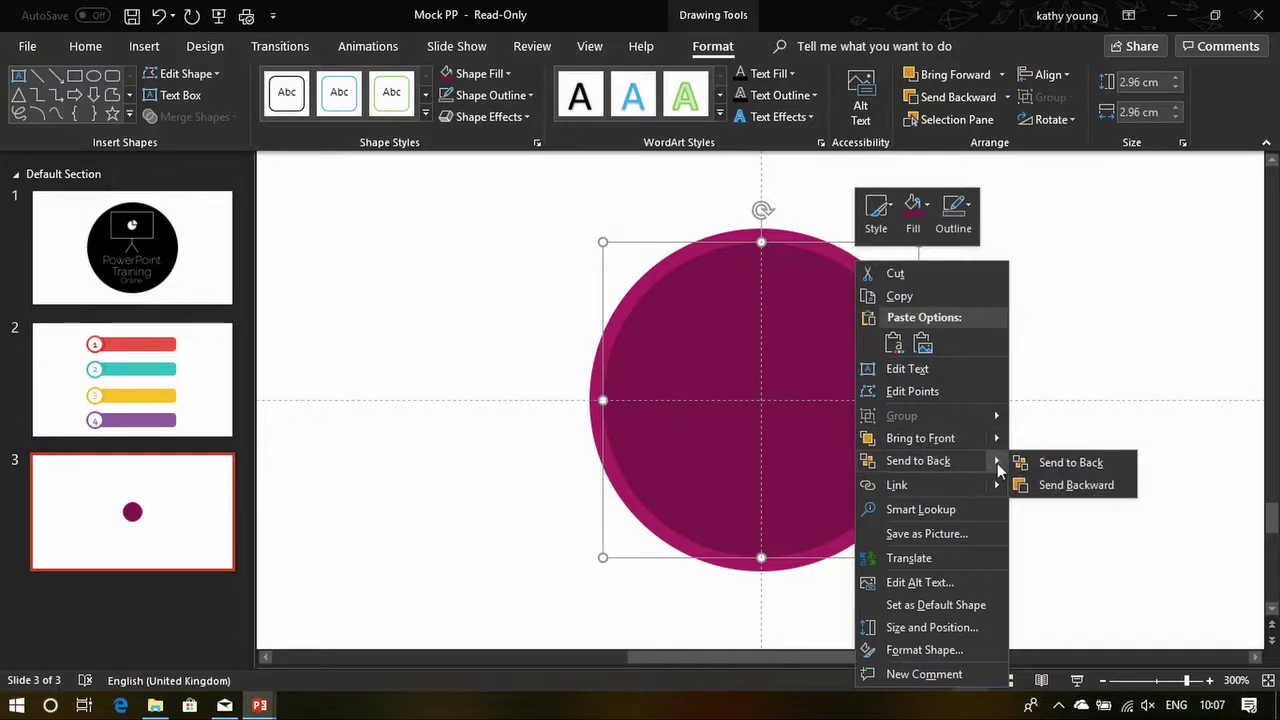
pyautogui.click(1076, 487)
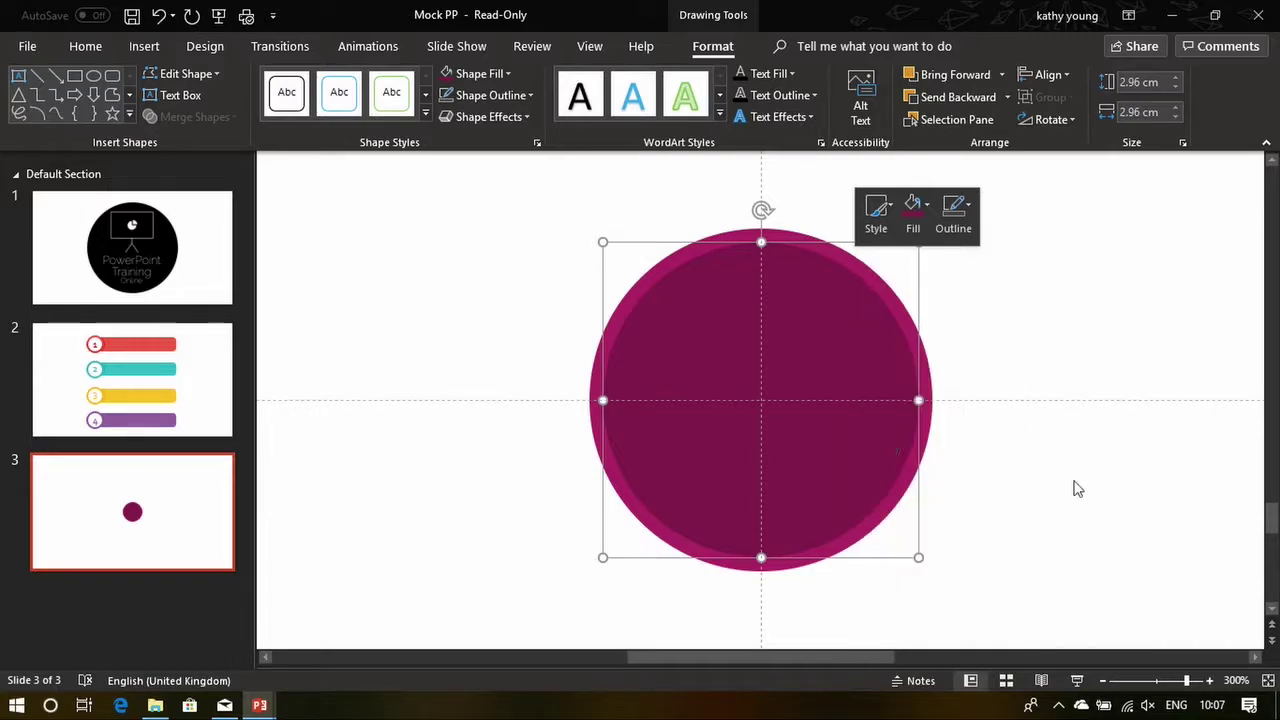
pyautogui.click(1051, 600)
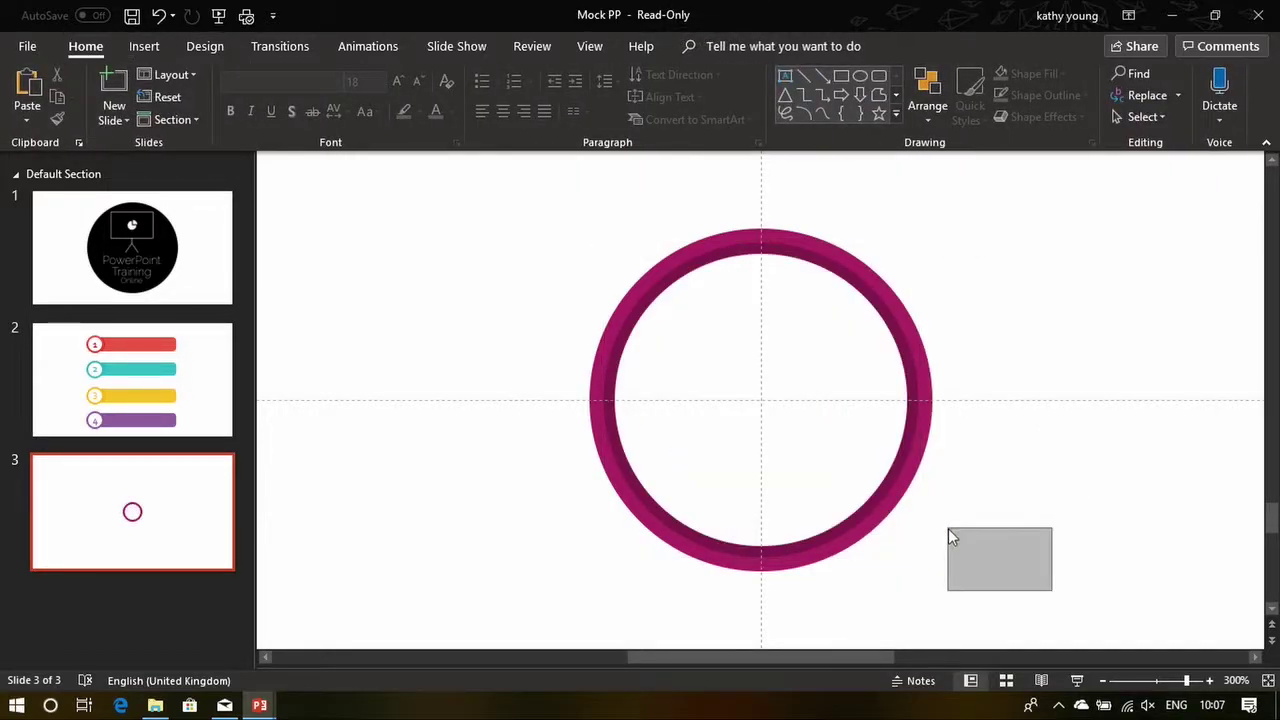
pyautogui.moveTo(1040, 592)
pyautogui.mouseDown()
pyautogui.moveTo(480, 166)
pyautogui.moveTo(398, 160)
pyautogui.moveTo(461, 254)
pyautogui.mouseUp()
pyautogui.hotkey('ctrl', 'g')
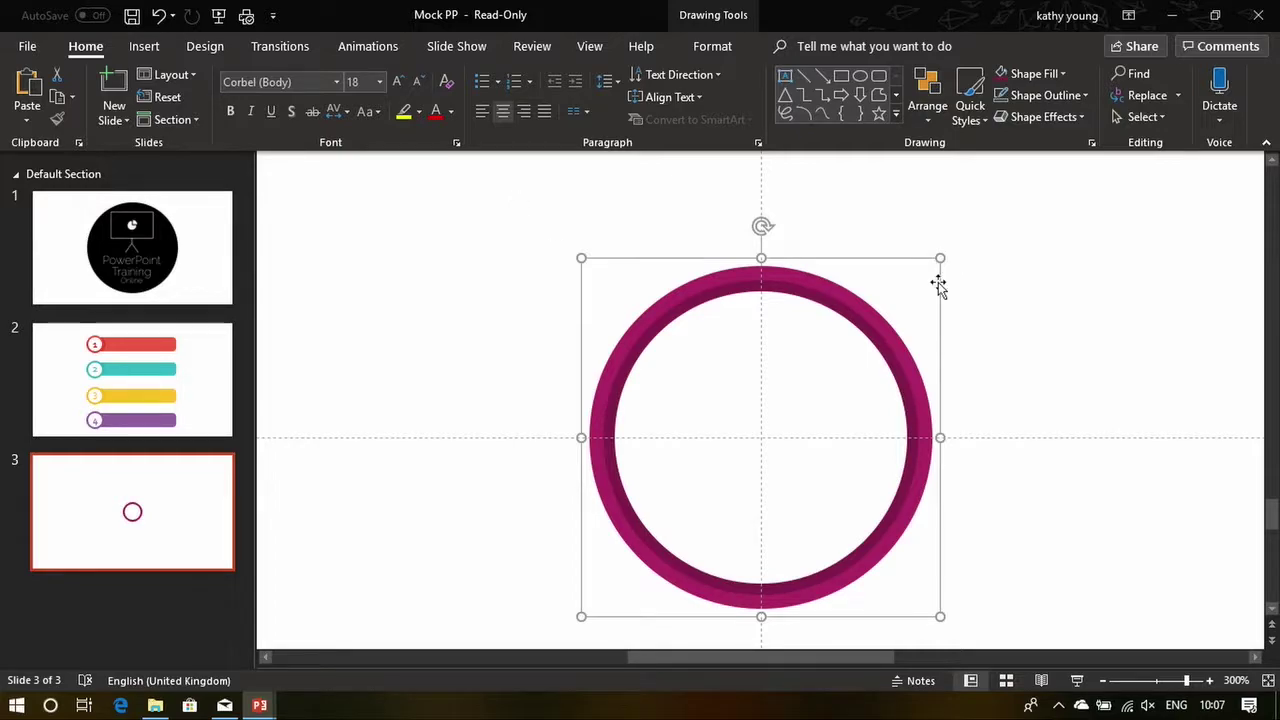
# Compare the ring with the finished banners on slide 2, and move the grouped ring into slide 3's upper-left corner
pyautogui.click(195, 358)
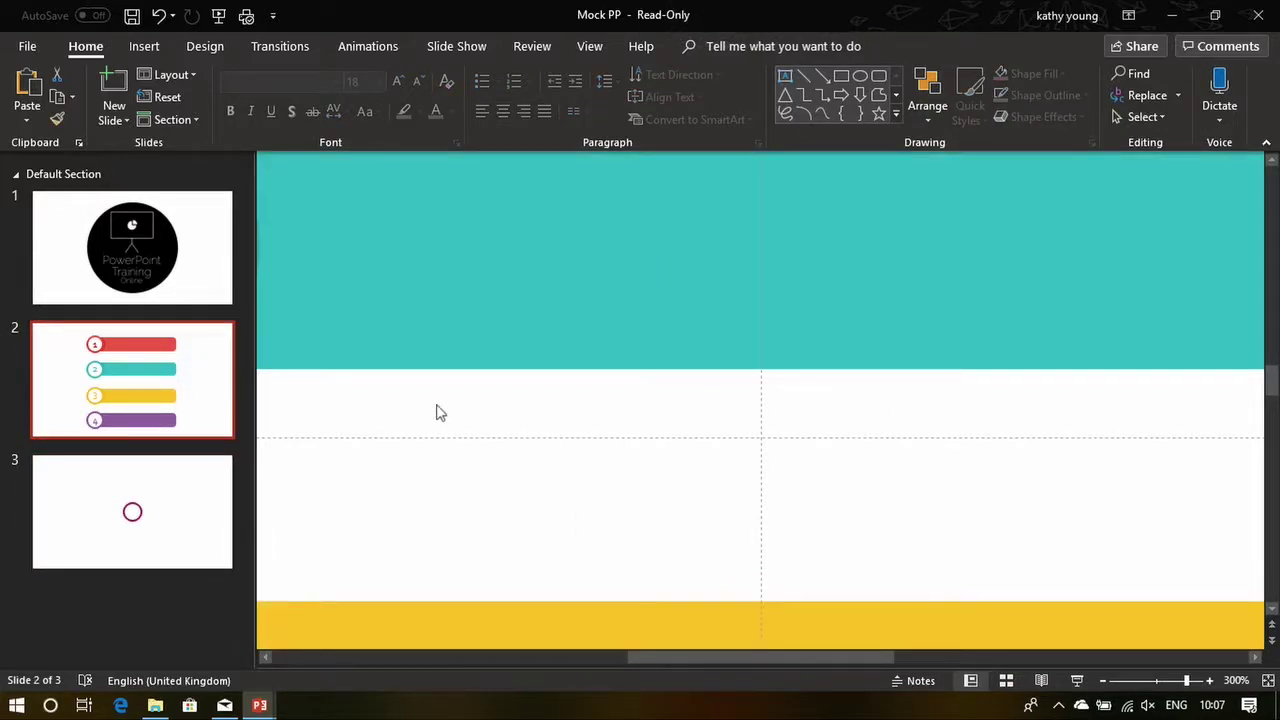
pyautogui.scroll(-5, 440, 410)
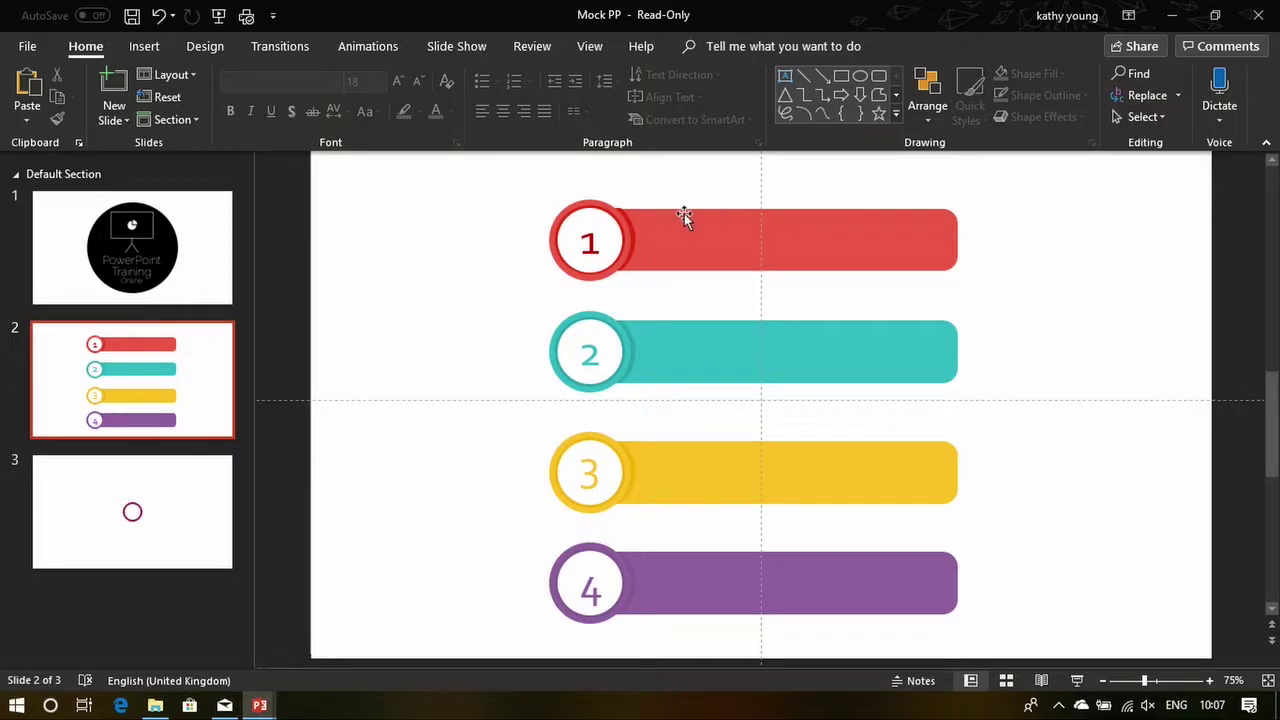
pyautogui.click(40, 560)
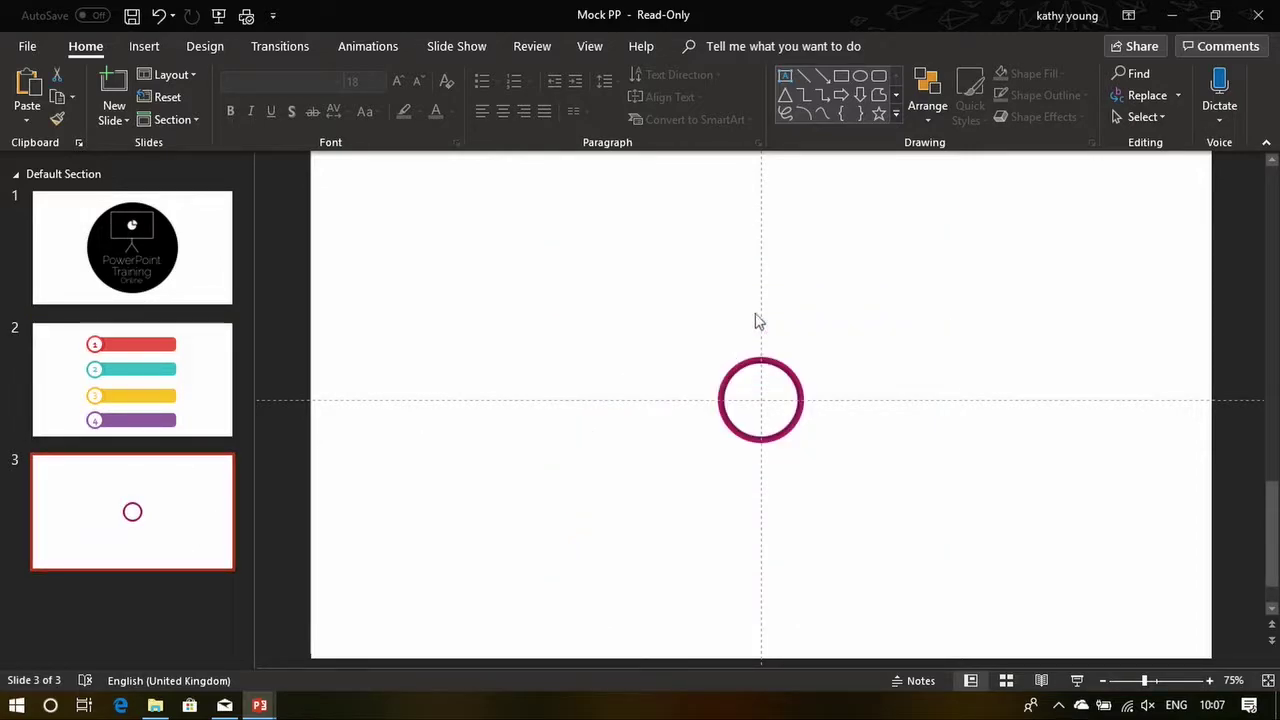
pyautogui.click(722, 398)
pyautogui.moveTo(793, 452)
pyautogui.mouseDown()
pyautogui.moveTo(466, 194)
pyautogui.moveTo(394, 254)
pyautogui.mouseUp()
pyautogui.click(585, 341)
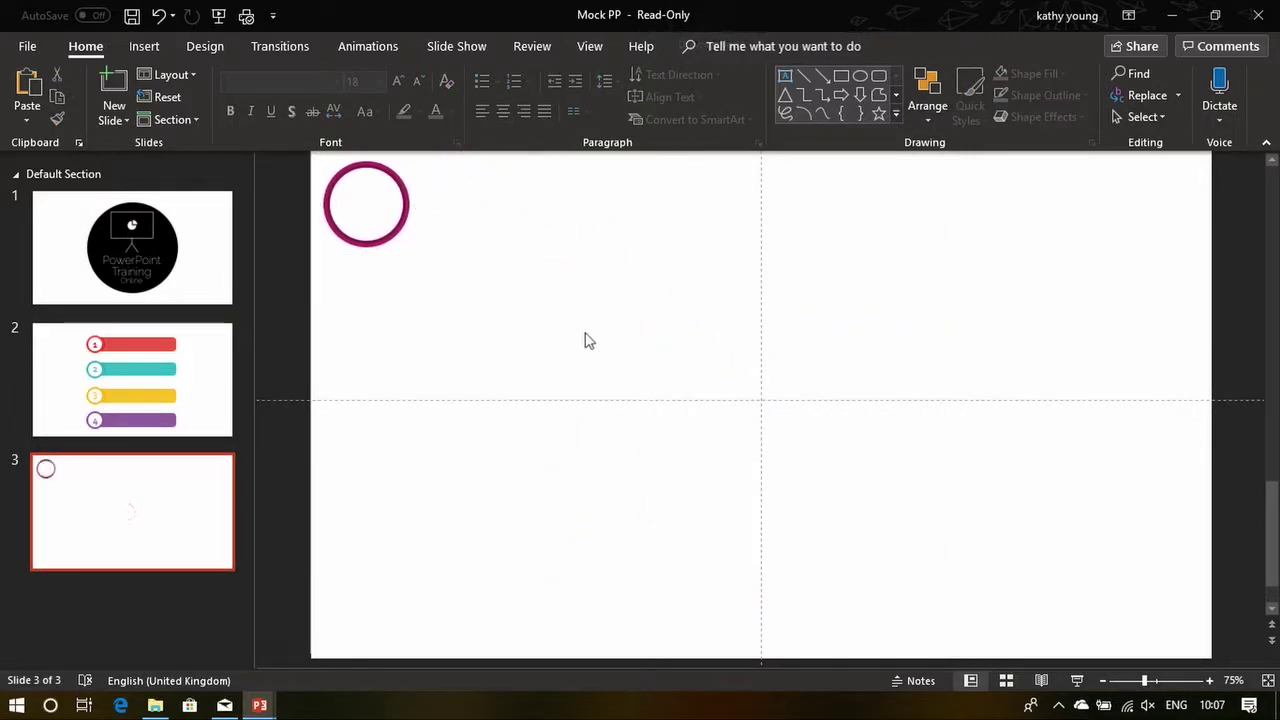
# Draw a wide rounded rectangle across slide 3 and centre it on the guides' intersection
pyautogui.click(877, 77)
pyautogui.moveTo(477, 295); pyautogui.dragTo(1063, 451)
pyautogui.moveTo(871, 397); pyautogui.dragTo(866, 366)
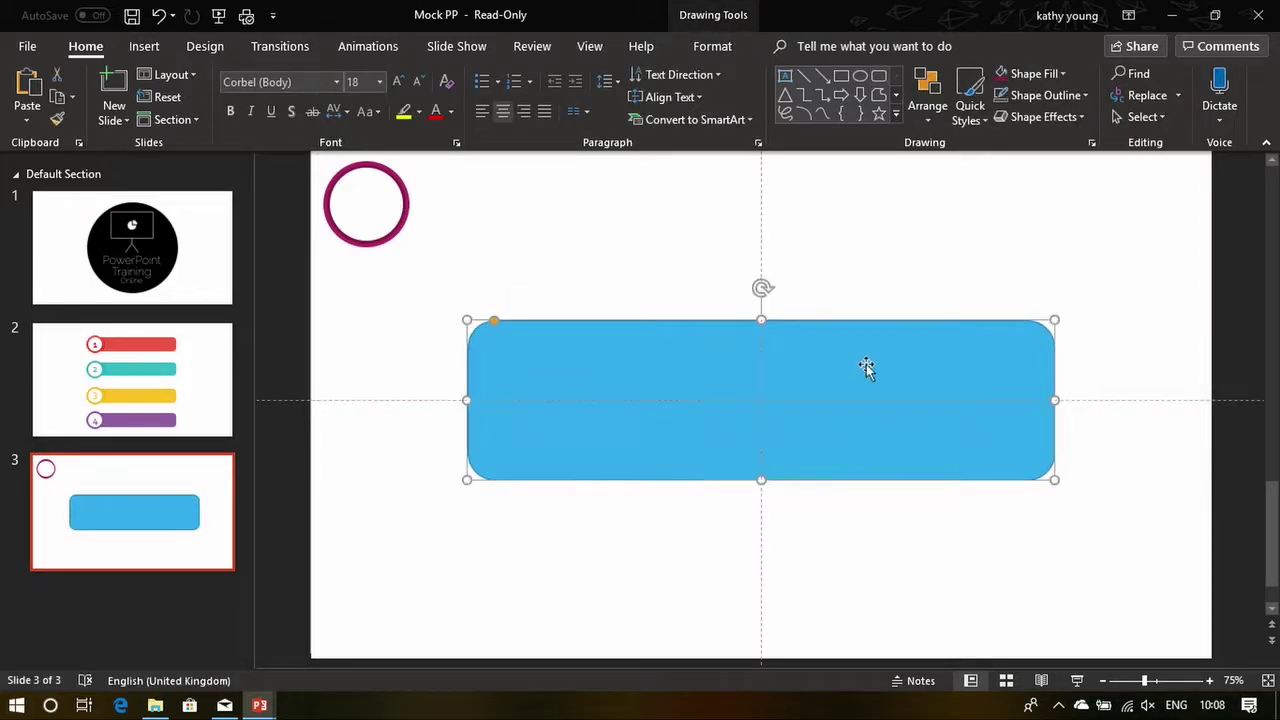
# Move the grouped ring to overlap the rectangle's left end, and compare the arrangement with slide 2
pyautogui.click(386, 221)
pyautogui.moveTo(401, 254); pyautogui.dragTo(491, 441)
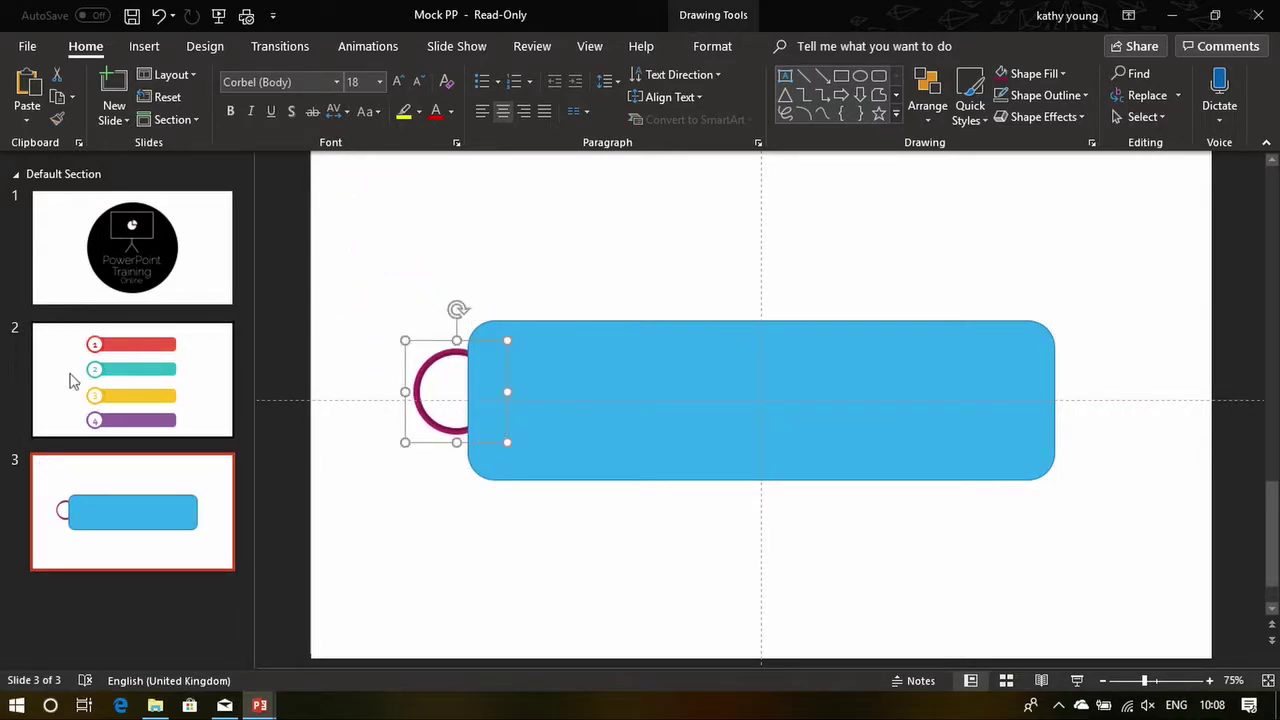
pyautogui.click(110, 350)
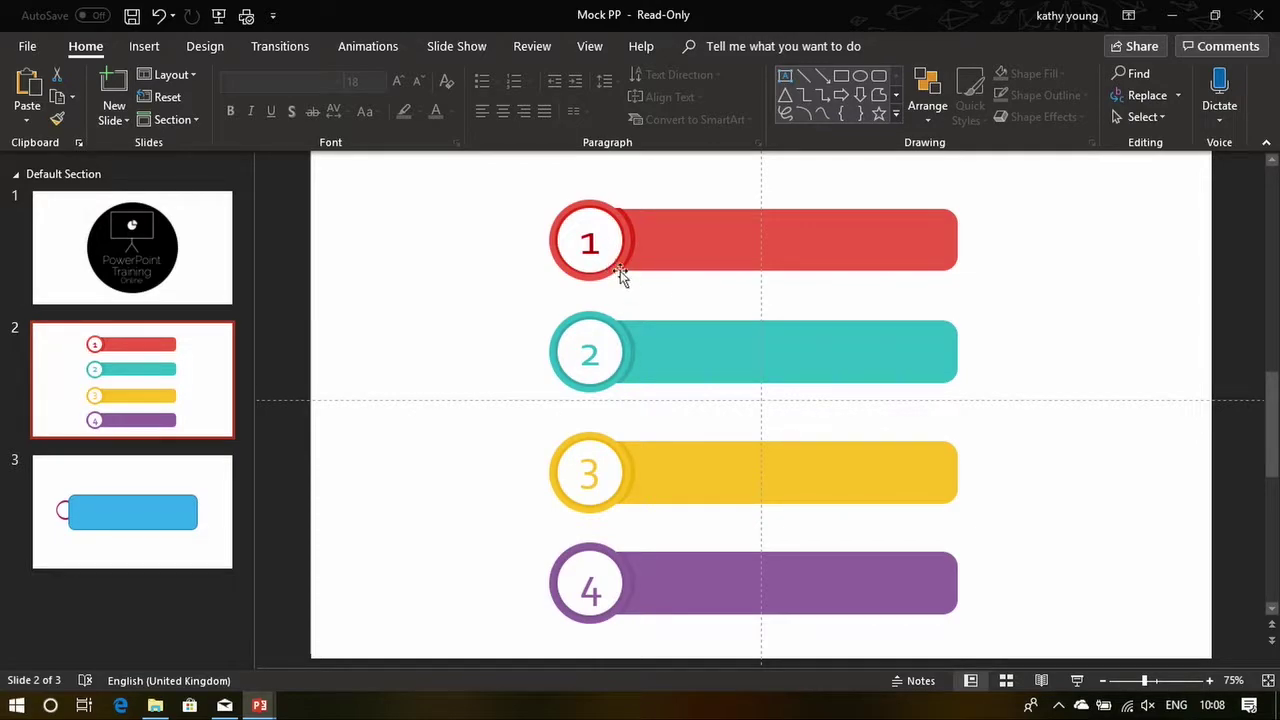
pyautogui.click(150, 260)
pyautogui.click(141, 495)
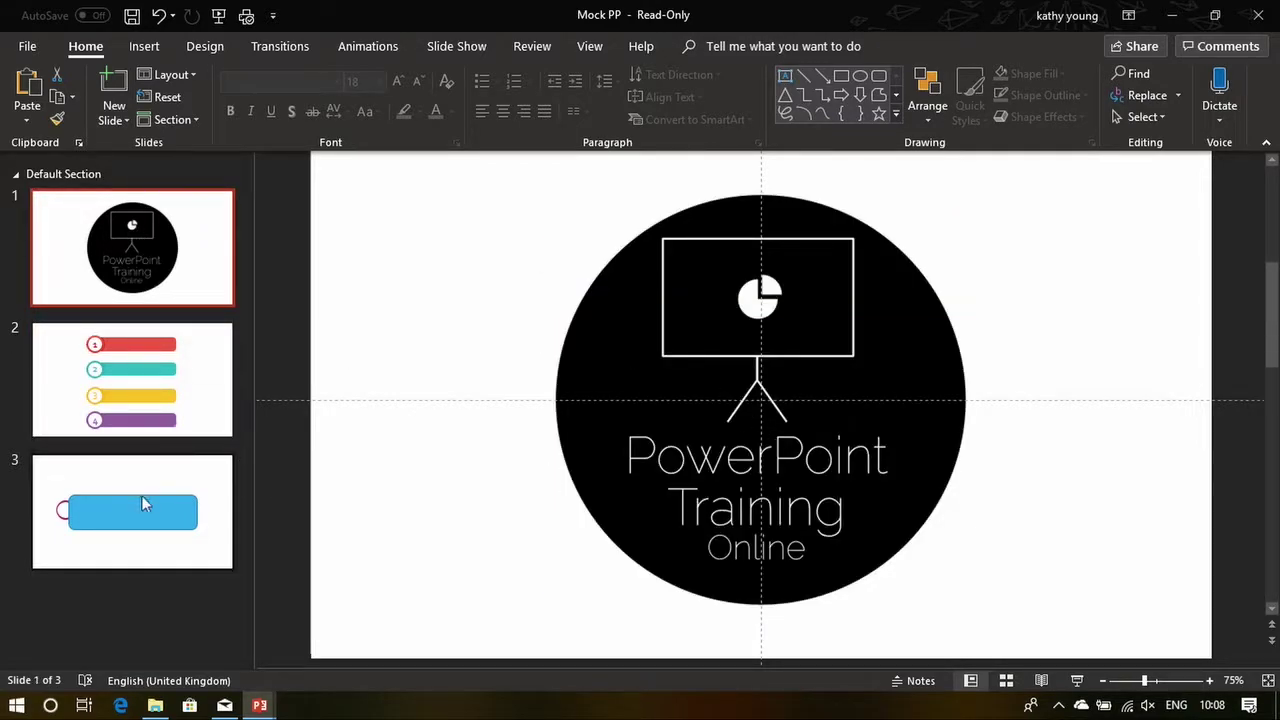
# Reduce the rounded rectangle's height evenly about its centre until it is slimmer than the ring
pyautogui.click(790, 323)
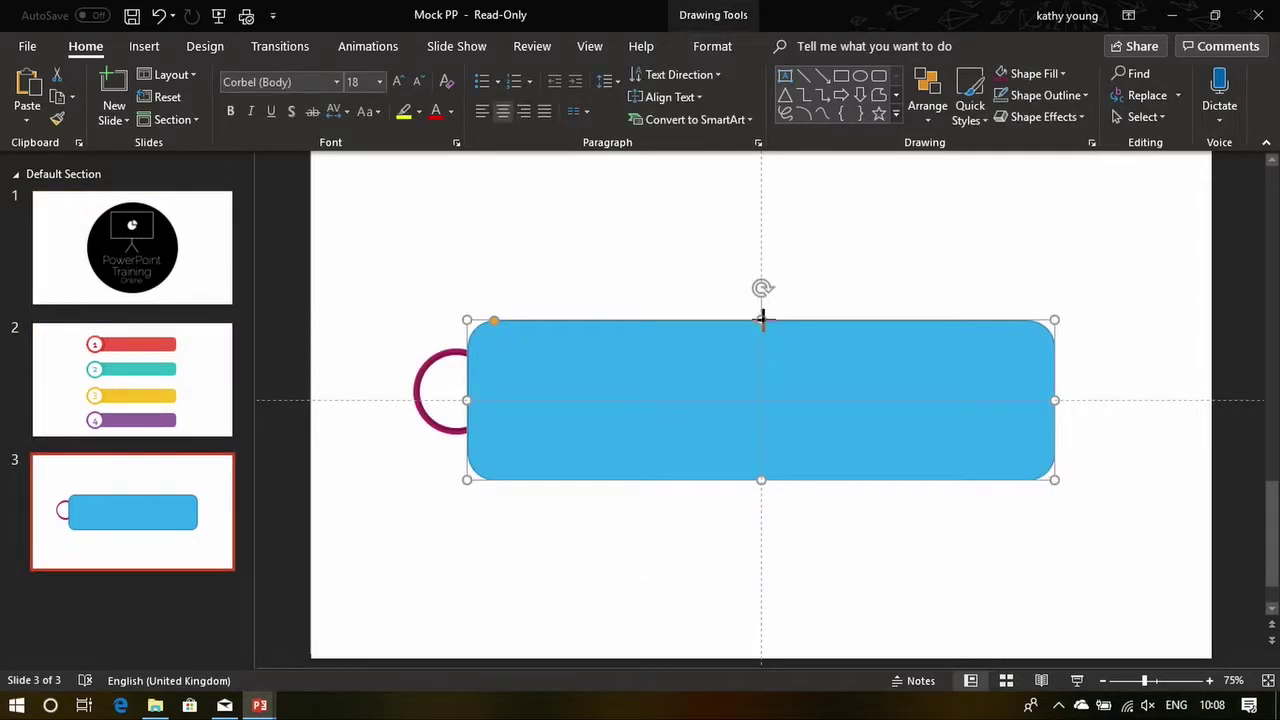
pyautogui.moveTo(763, 320); pyautogui.dragTo(762, 319)
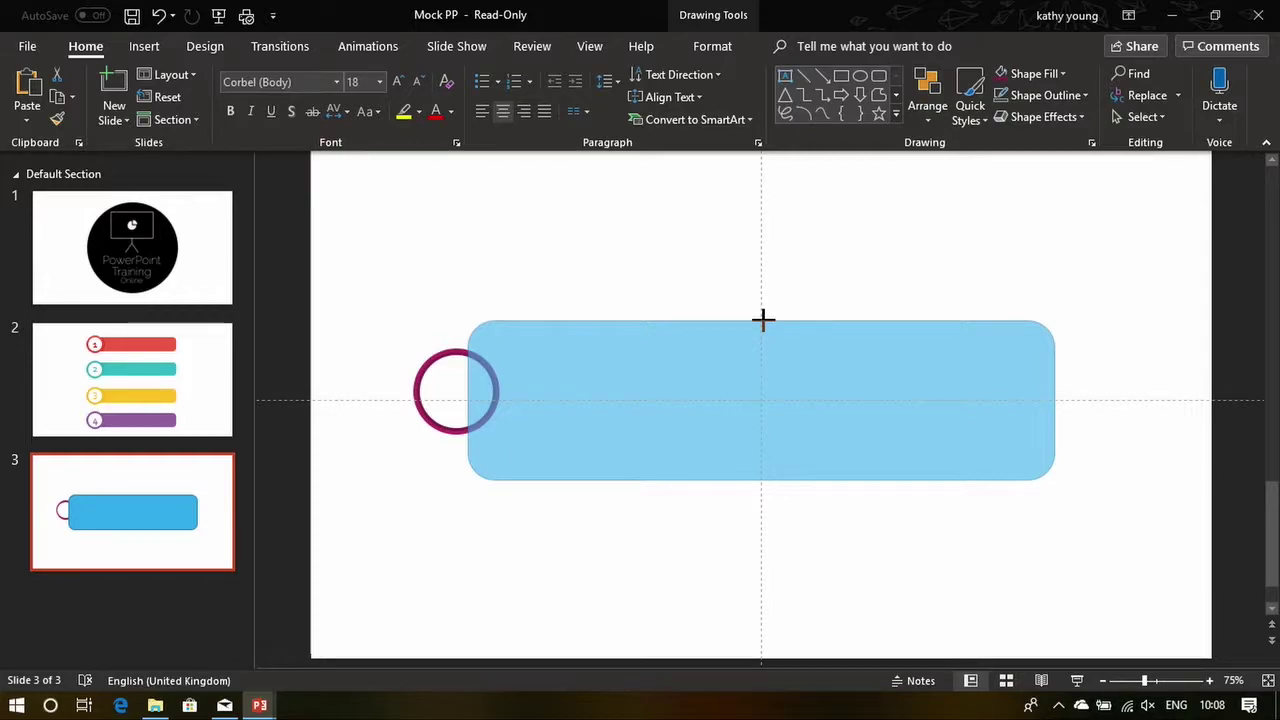
pyautogui.moveTo(761, 319); pyautogui.dragTo(771, 375)
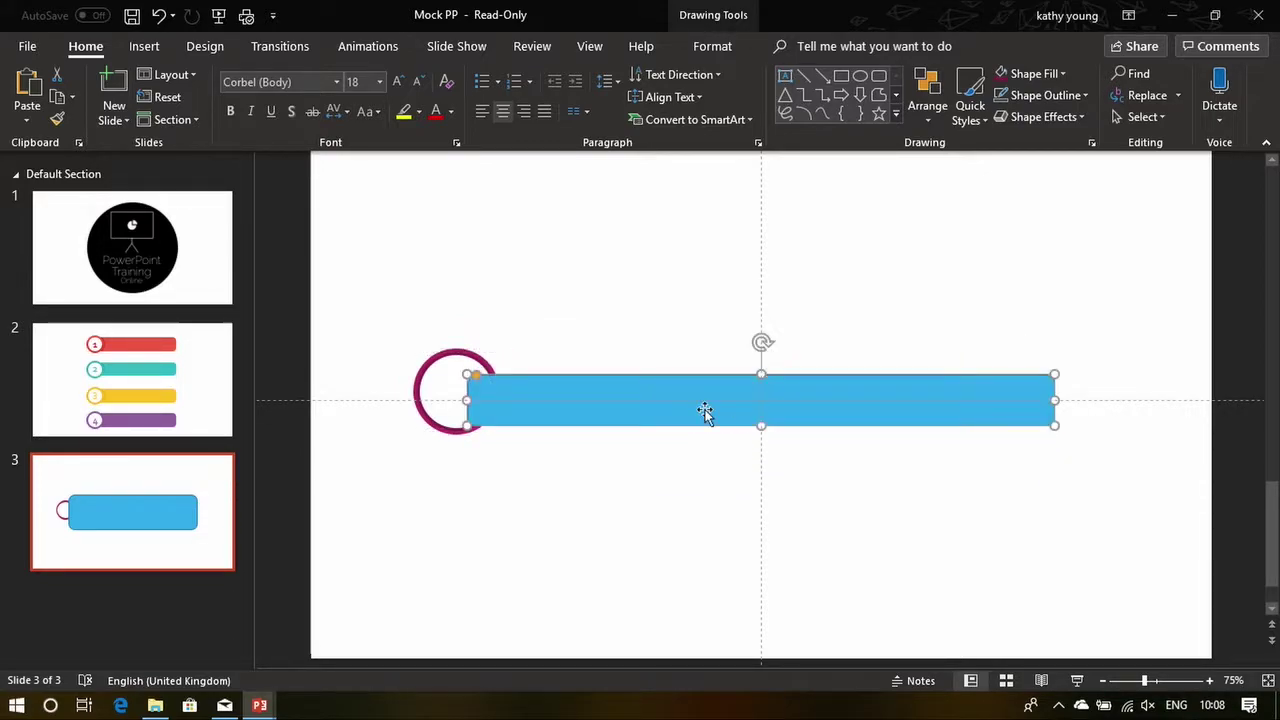
# Shift the grouped ring so its centre sits on the horizontal guide, level with the blue banner
pyautogui.click(425, 368)
pyautogui.moveTo(443, 341); pyautogui.dragTo(441, 350)
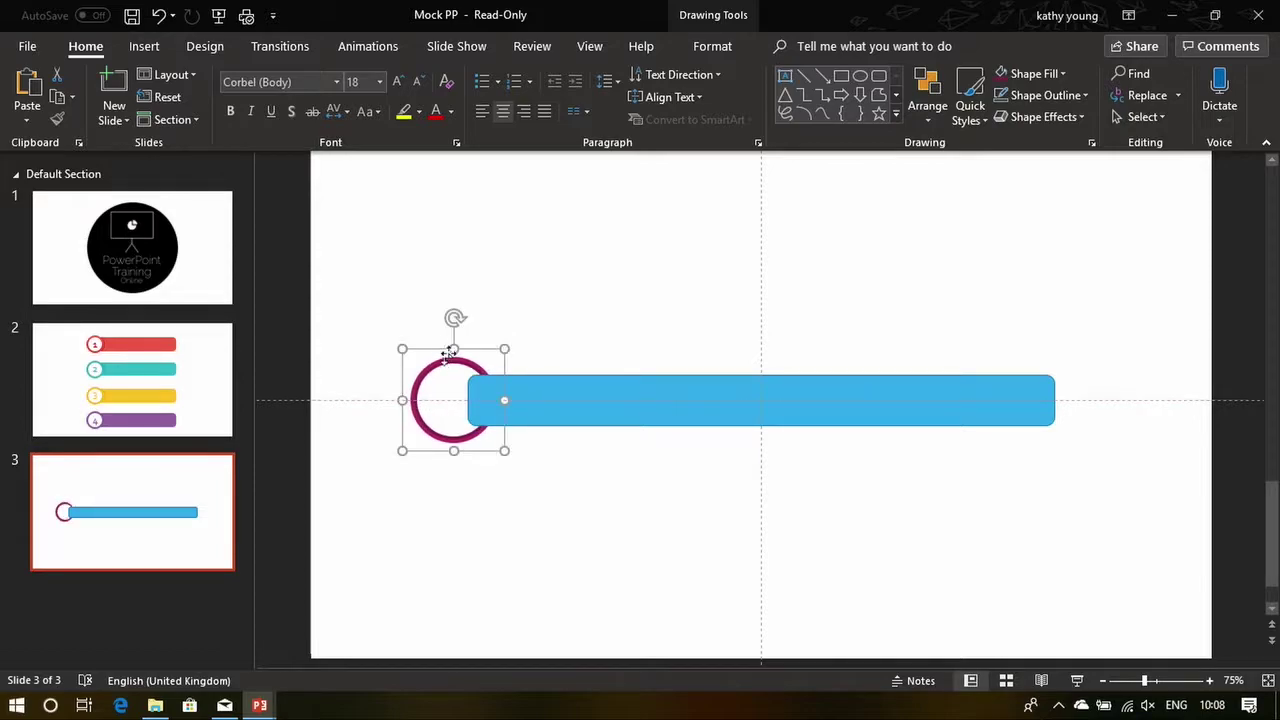
pyautogui.click(725, 406)
pyautogui.click(529, 329)
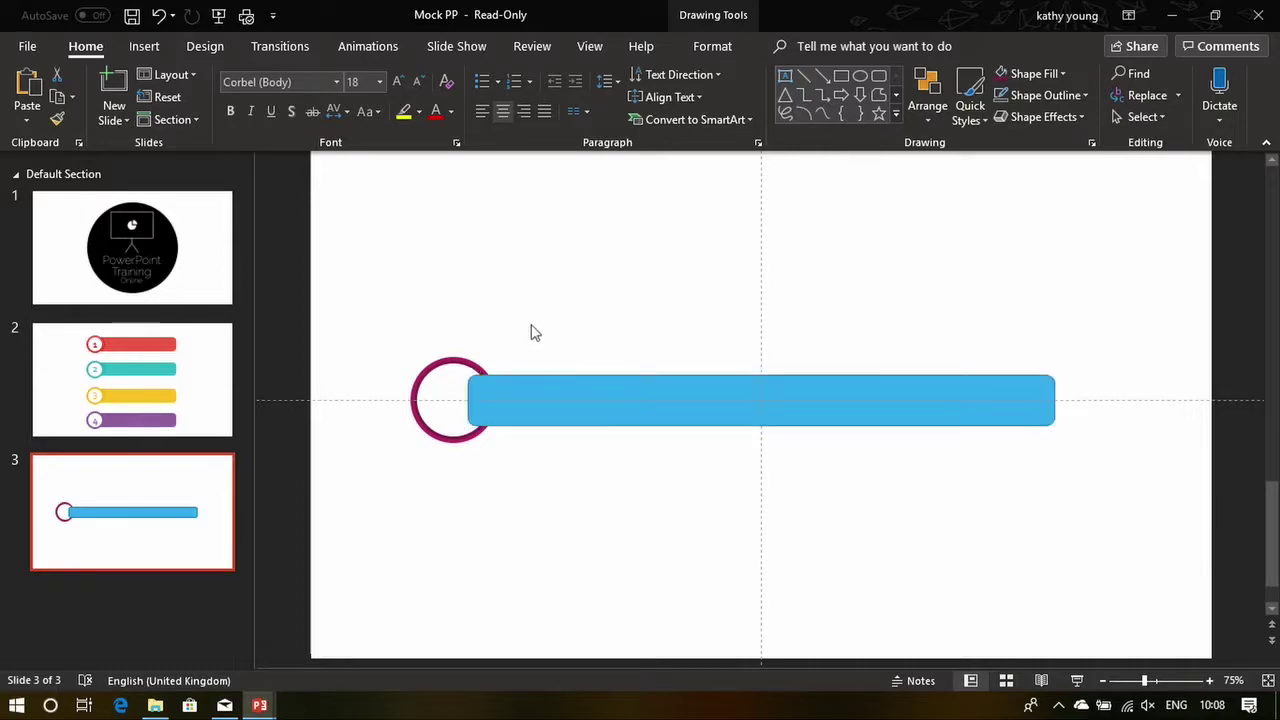
# Shorten the blue banner from its right end to just past the vertical guide
pyautogui.rightClick(547, 400)
pyautogui.press('Escape')
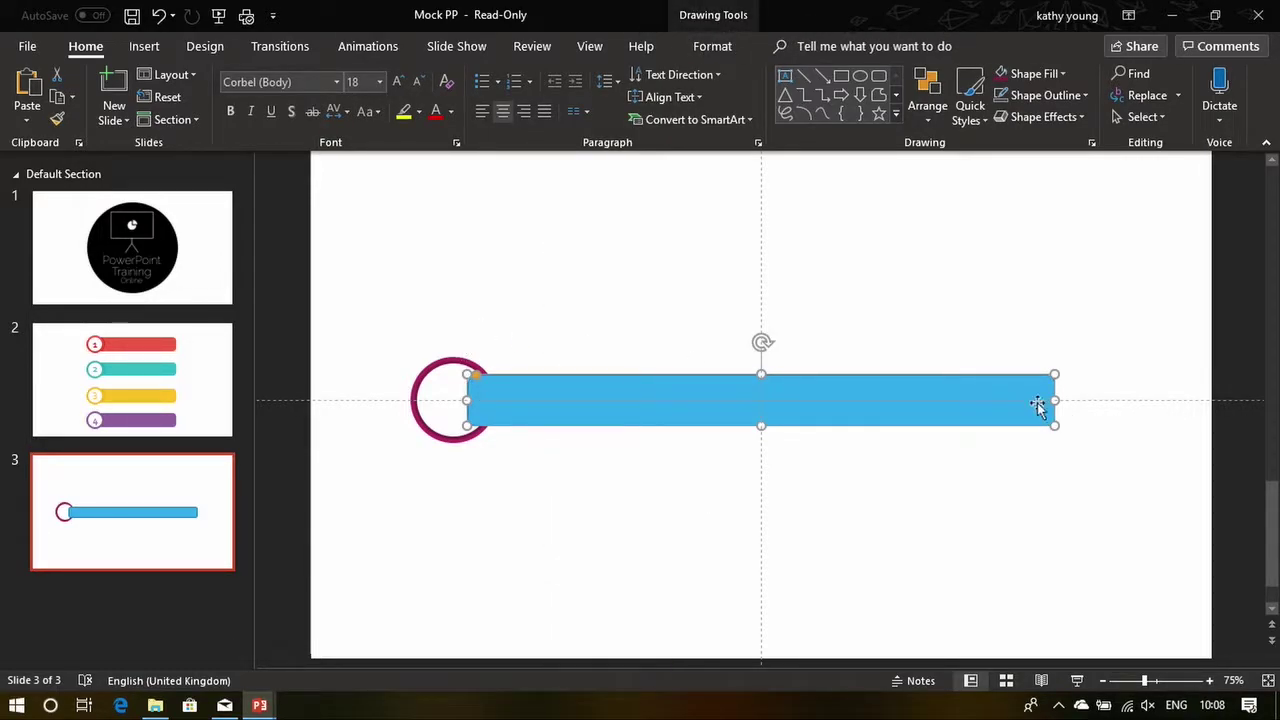
pyautogui.moveTo(1057, 398); pyautogui.dragTo(803, 400)
# Send the blue banner to the back so the ring covers its left end
pyautogui.click(660, 294)
pyautogui.click(646, 406)
pyautogui.rightClick(646, 406)
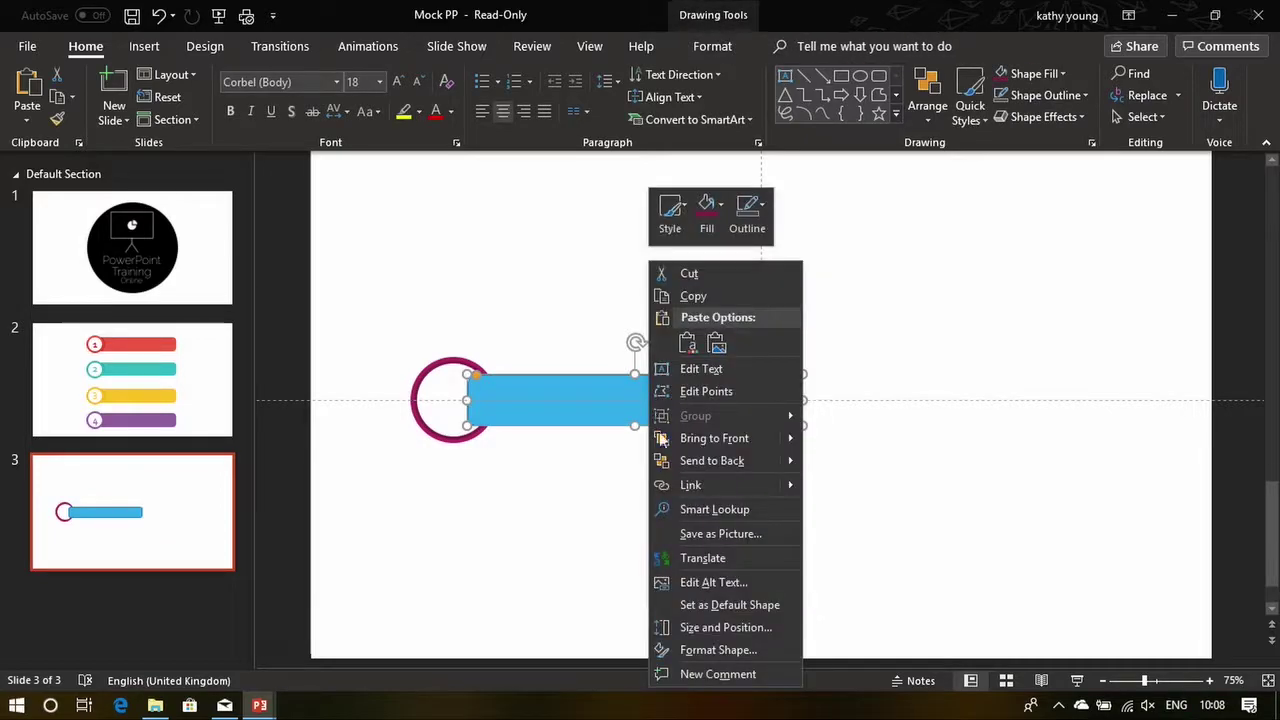
pyautogui.click(729, 457)
pyautogui.click(657, 511)
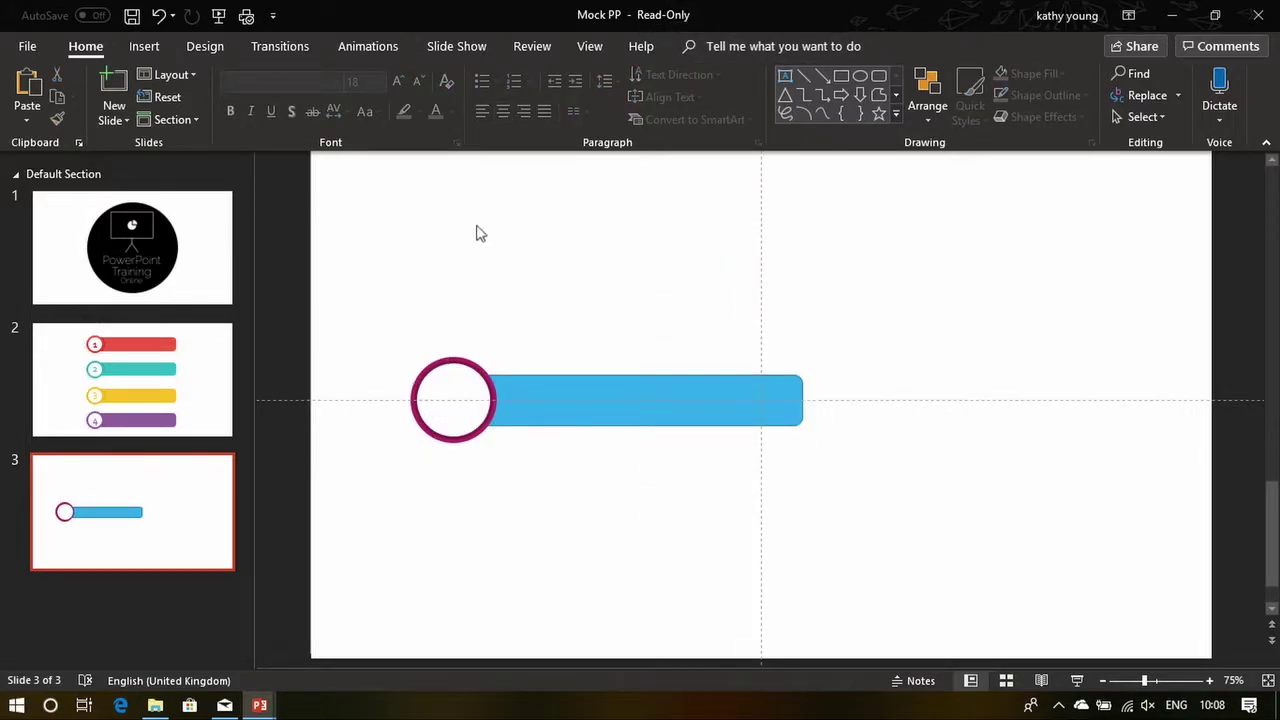
# Increase the blue banner's height evenly about its centre to nearly the ring's height
pyautogui.click(585, 399)
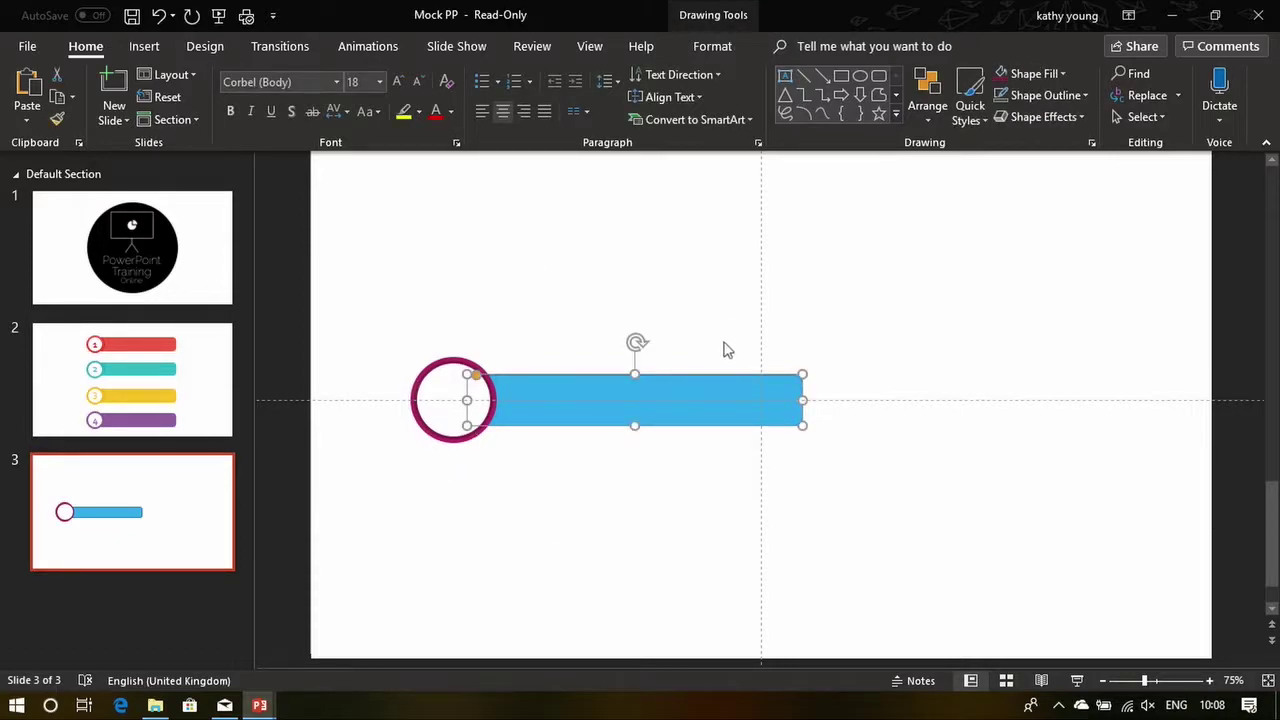
pyautogui.moveTo(636, 373); pyautogui.dragTo(637, 364)
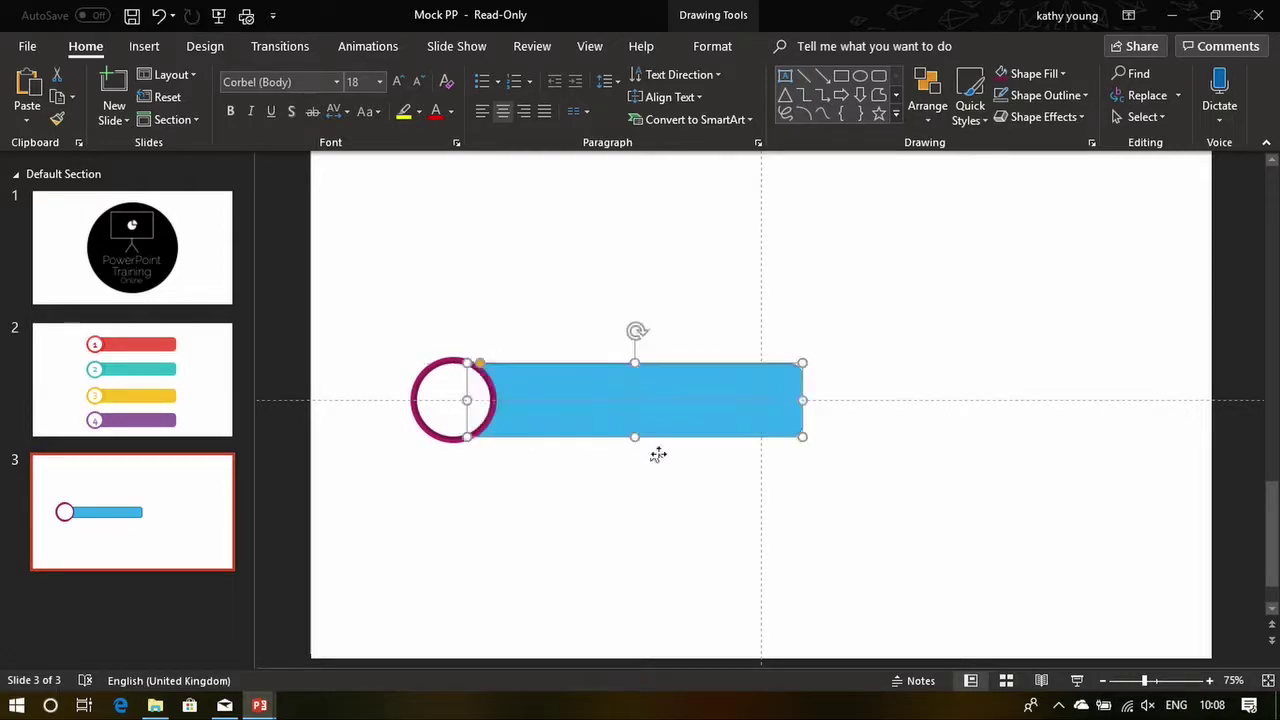
pyautogui.click(609, 580)
# Undo the banner's accidental move to the left and reduce its height evenly about its centre
pyautogui.moveTo(587, 400); pyautogui.dragTo(396, 380)
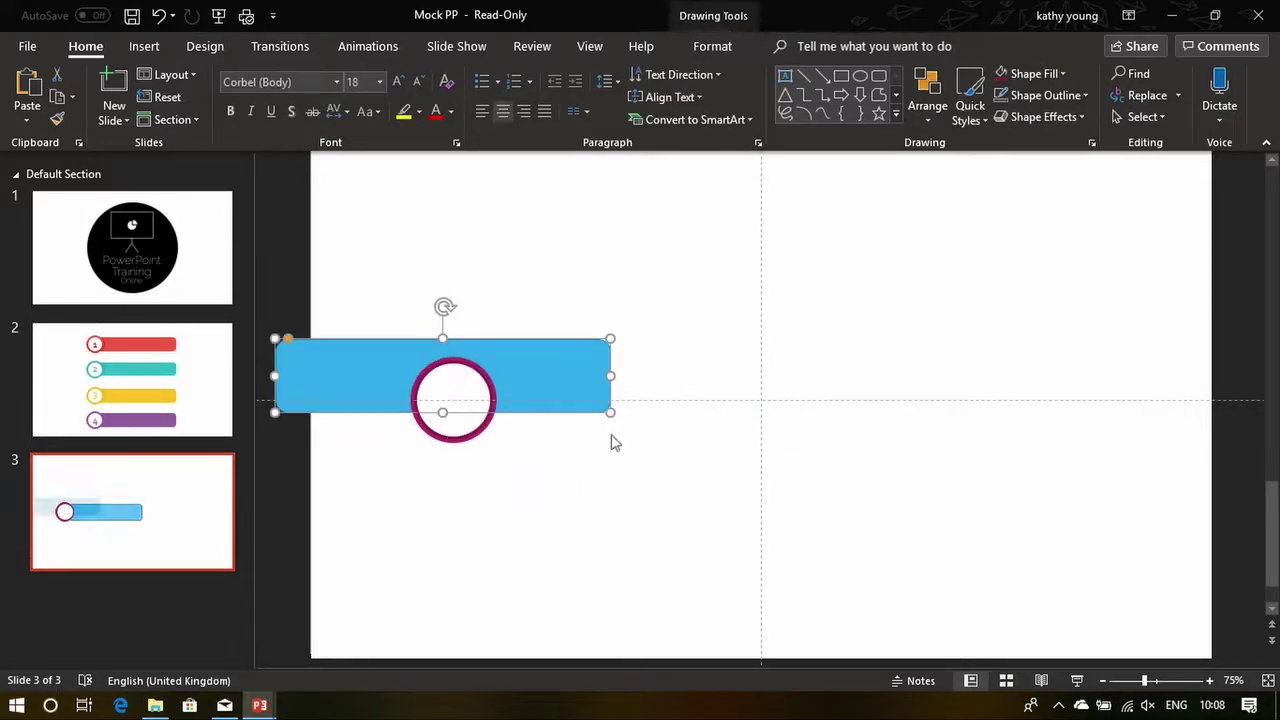
pyautogui.hotkey('ctrl', 'z')
pyautogui.click(449, 391)
pyautogui.click(695, 427)
pyautogui.click(637, 291)
pyautogui.click(603, 380)
pyautogui.moveTo(635, 364); pyautogui.dragTo(636, 371)
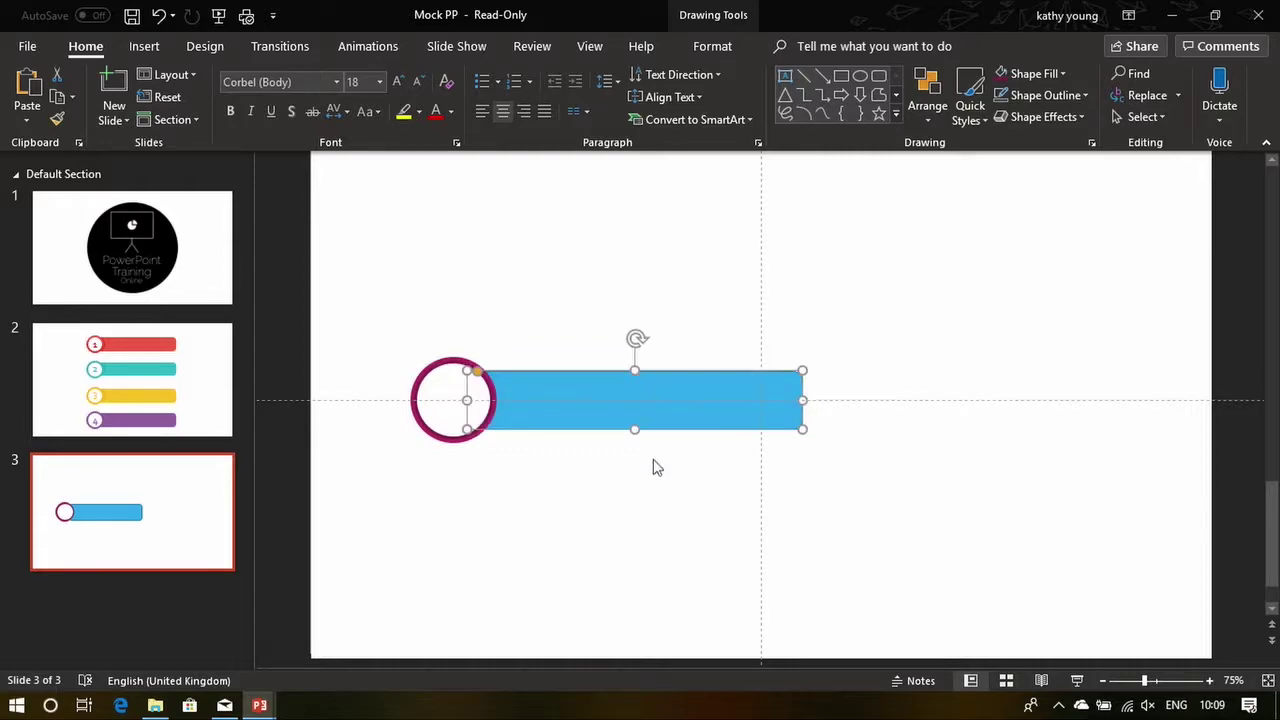
# Resize the blue banner evenly about its centre to about four fifths of the ring's height, and compare it with slide 2
pyautogui.click(654, 466)
pyautogui.click(622, 392)
pyautogui.click(624, 335)
pyautogui.click(633, 384)
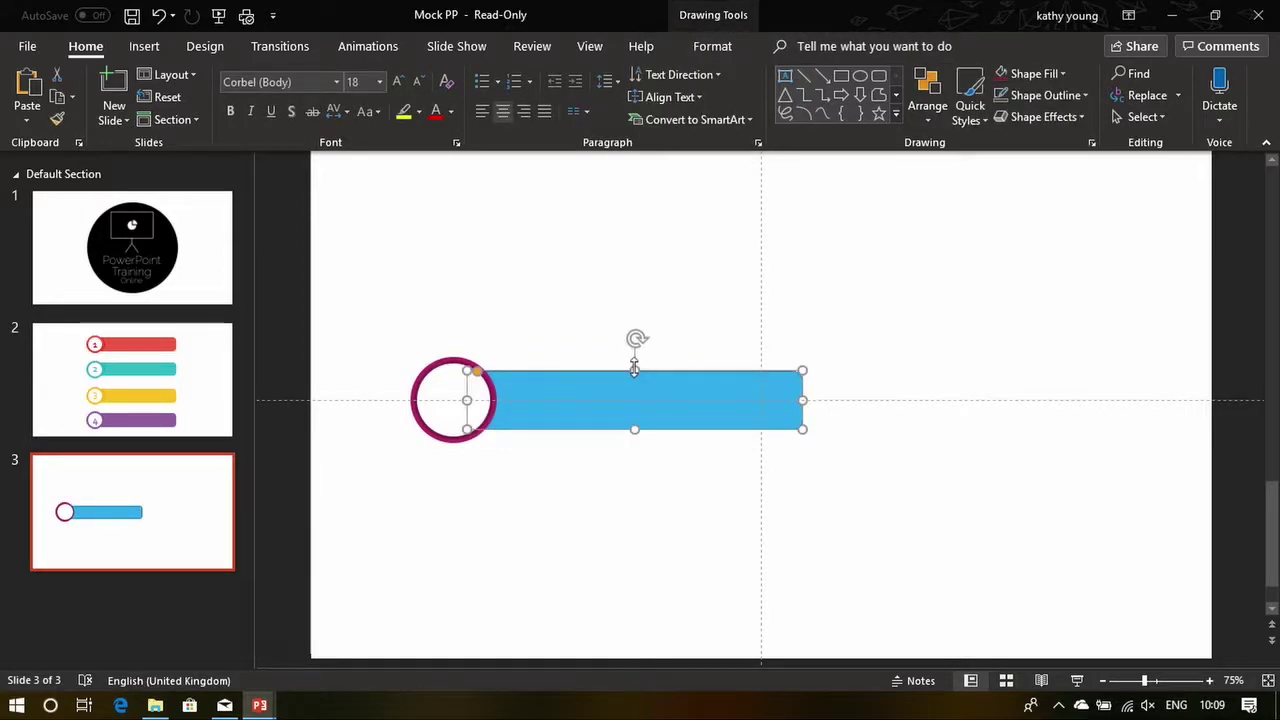
pyautogui.moveTo(635, 363); pyautogui.dragTo(637, 368)
pyautogui.hotkey('ctrl', 'a')
pyautogui.click(656, 419)
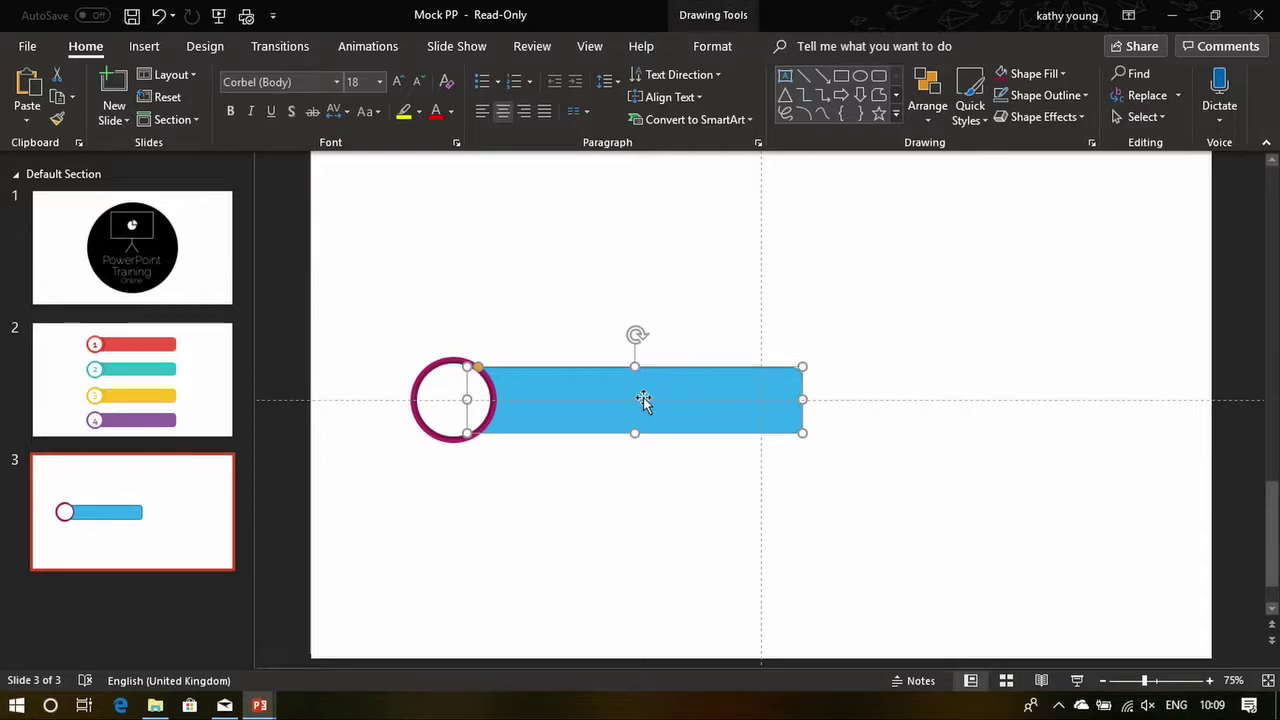
pyautogui.click(788, 515)
pyautogui.click(145, 358)
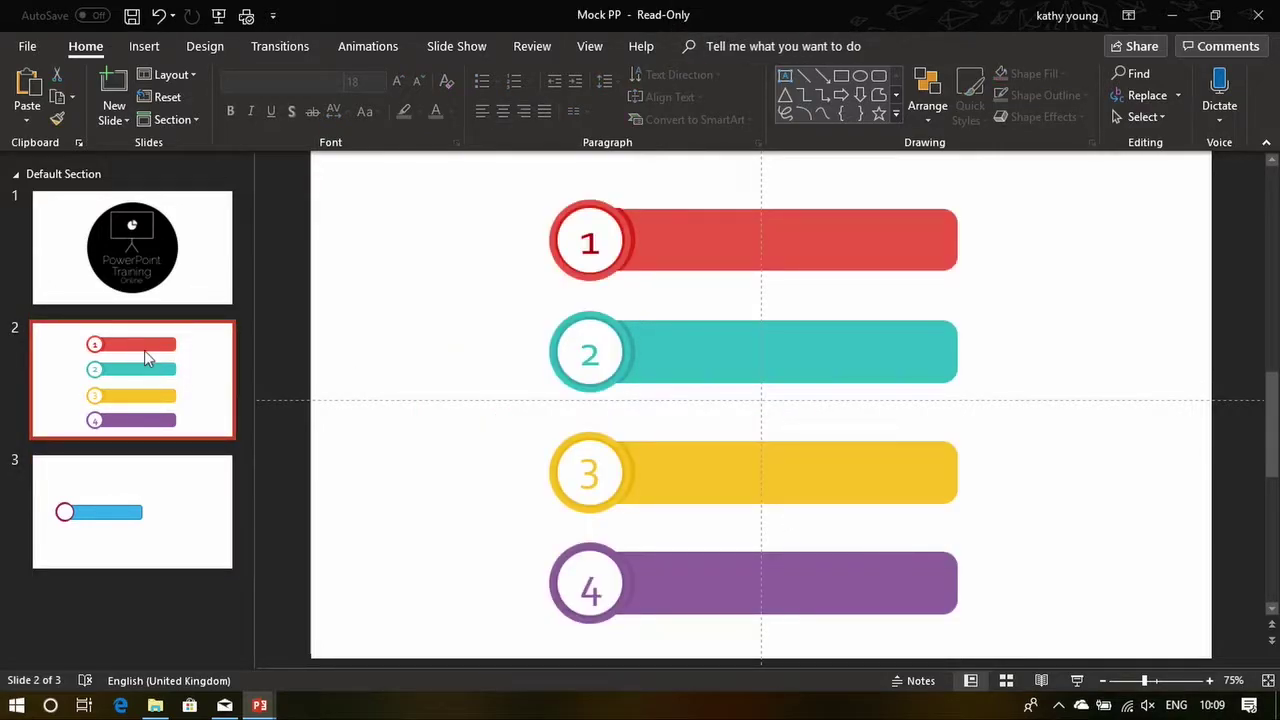
pyautogui.click(180, 472)
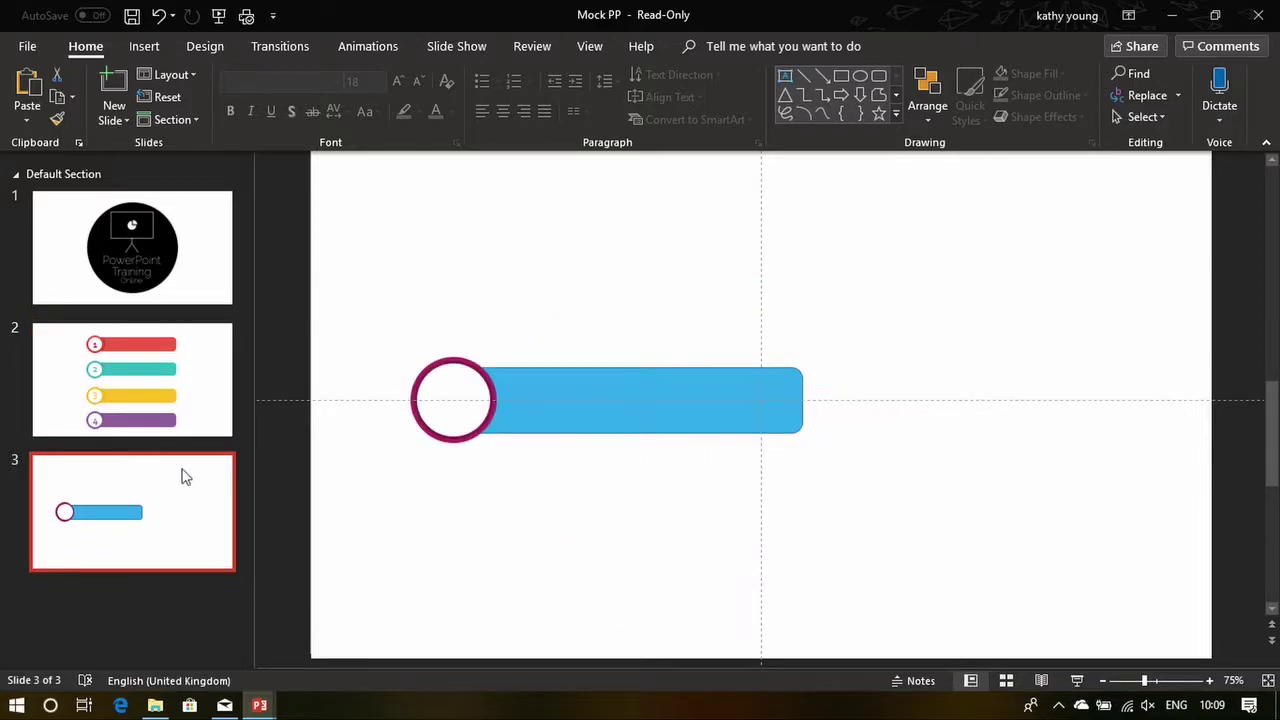
# Increase the corner rounding of the blue banner on slide 3
pyautogui.click(634, 413)
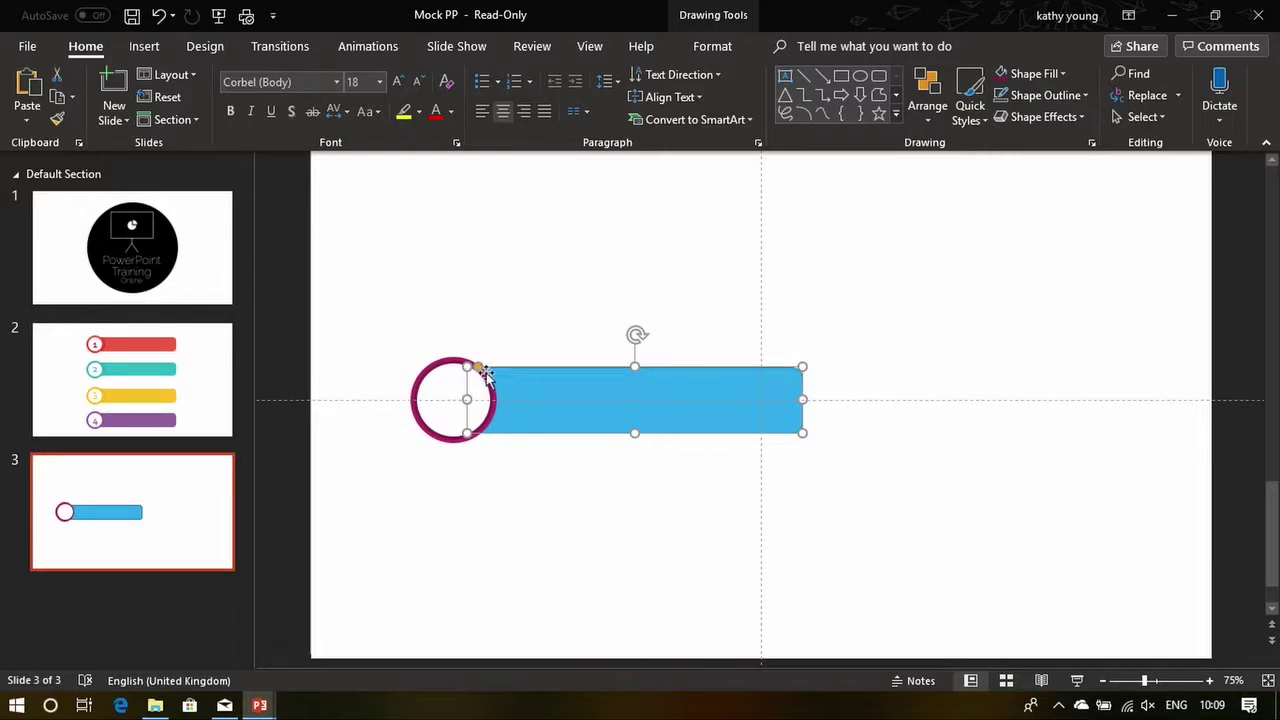
pyautogui.moveTo(478, 368)
pyautogui.mouseDown()
pyautogui.moveTo(513, 379)
pyautogui.moveTo(468, 377)
pyautogui.mouseUp()
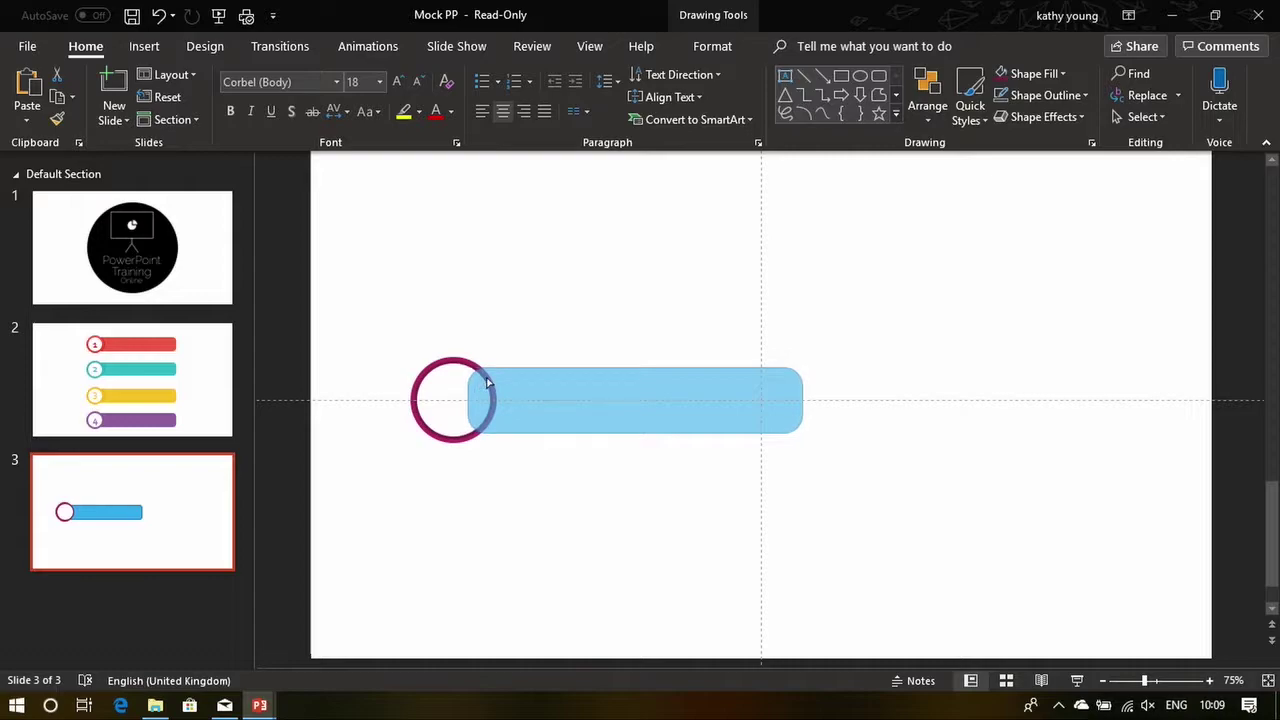
pyautogui.moveTo(490, 381); pyautogui.dragTo(490, 381)
pyautogui.click(571, 480)
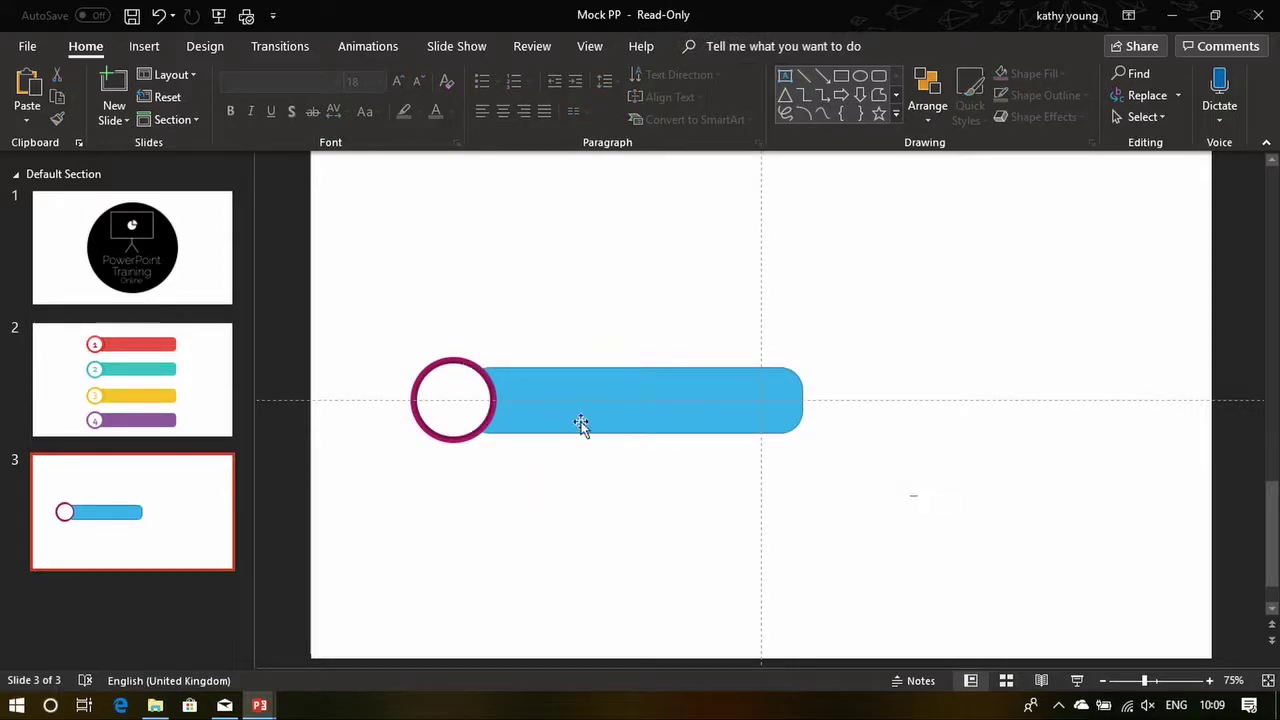
# Move the grouped ring slightly right along the horizontal centre line so it overlaps more of the banner's left end
pyautogui.click(479, 379)
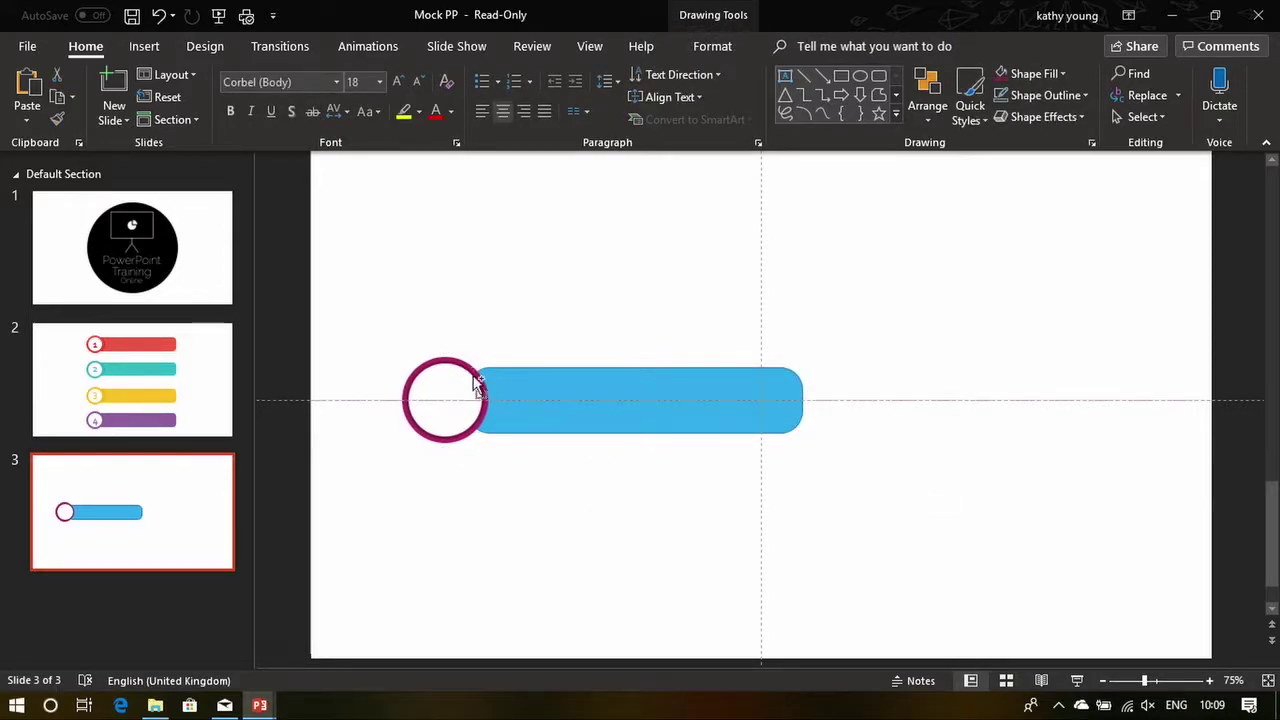
pyautogui.scroll(5, 474, 380)
pyautogui.moveTo(613, 307); pyautogui.dragTo(651, 306)
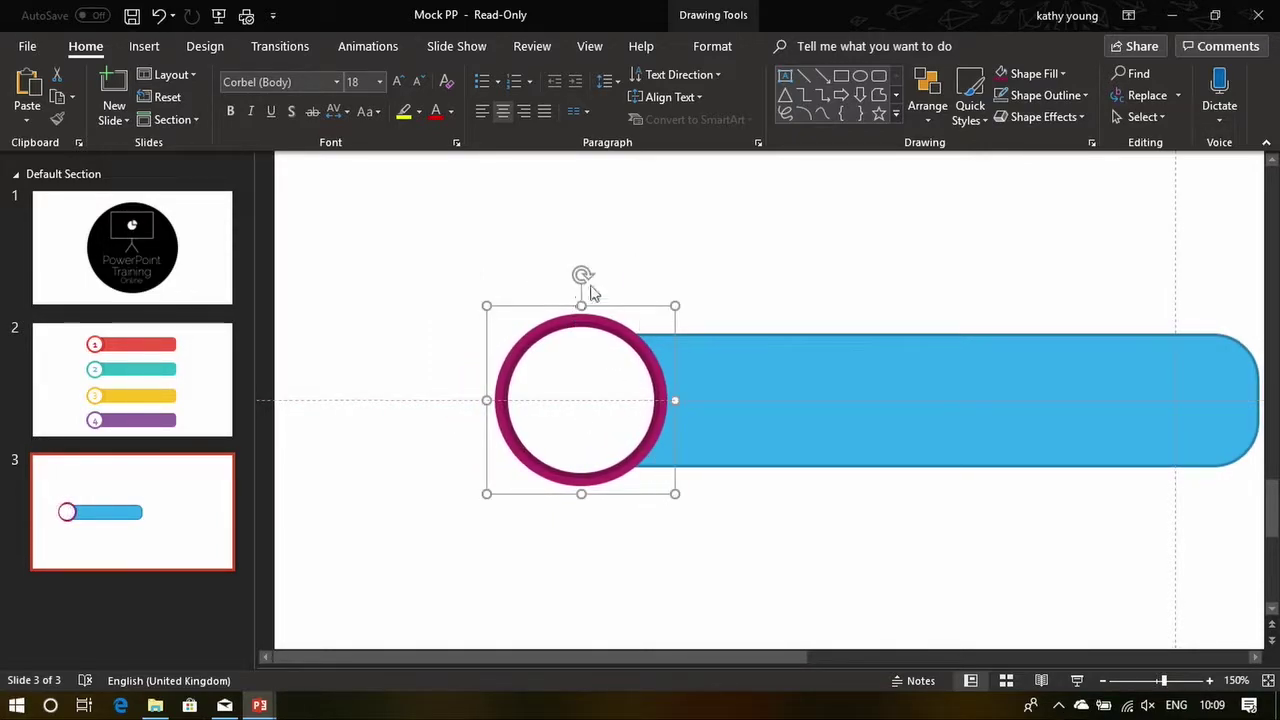
pyautogui.click(783, 259)
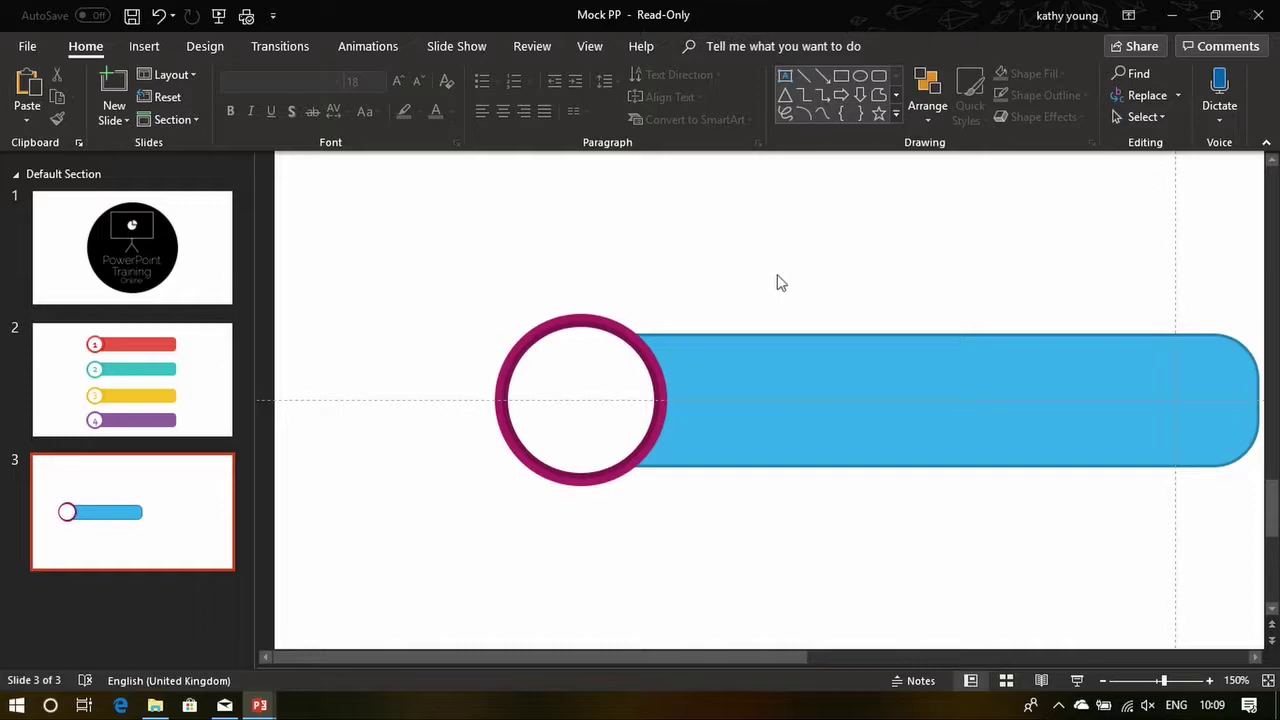
# Remove the outline from the blue banner
pyautogui.click(1103, 426)
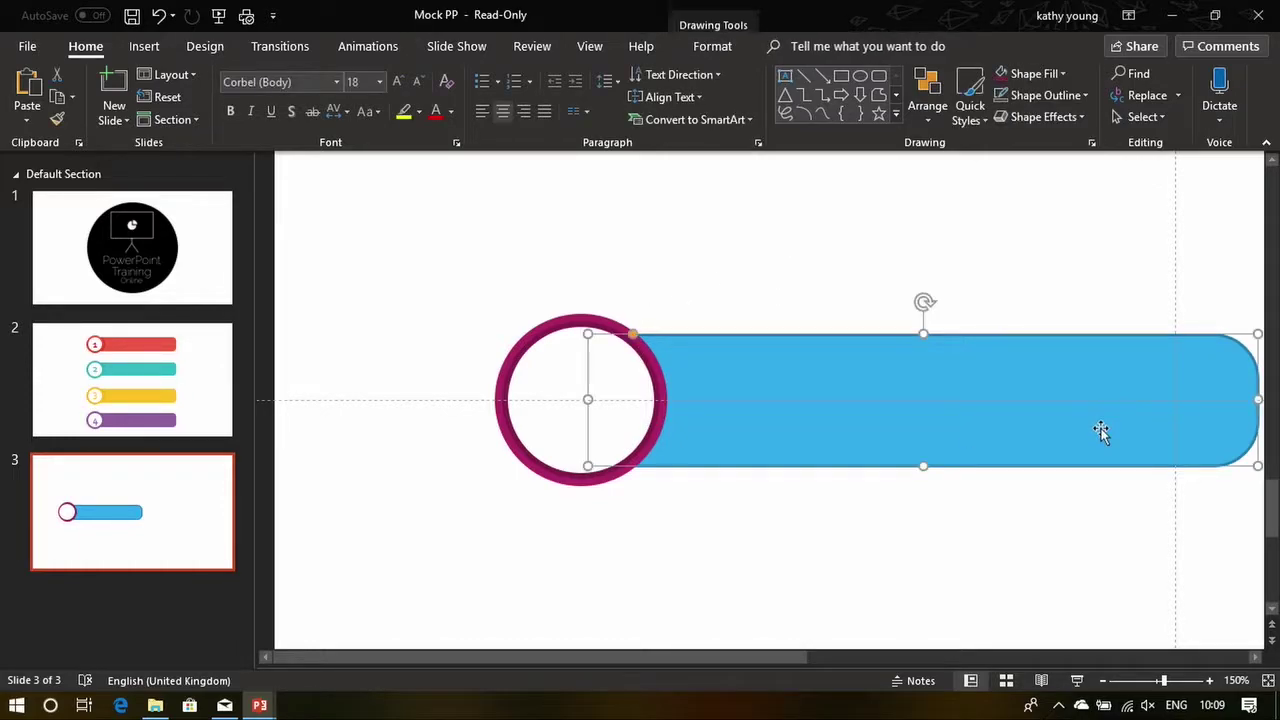
pyautogui.click(722, 76)
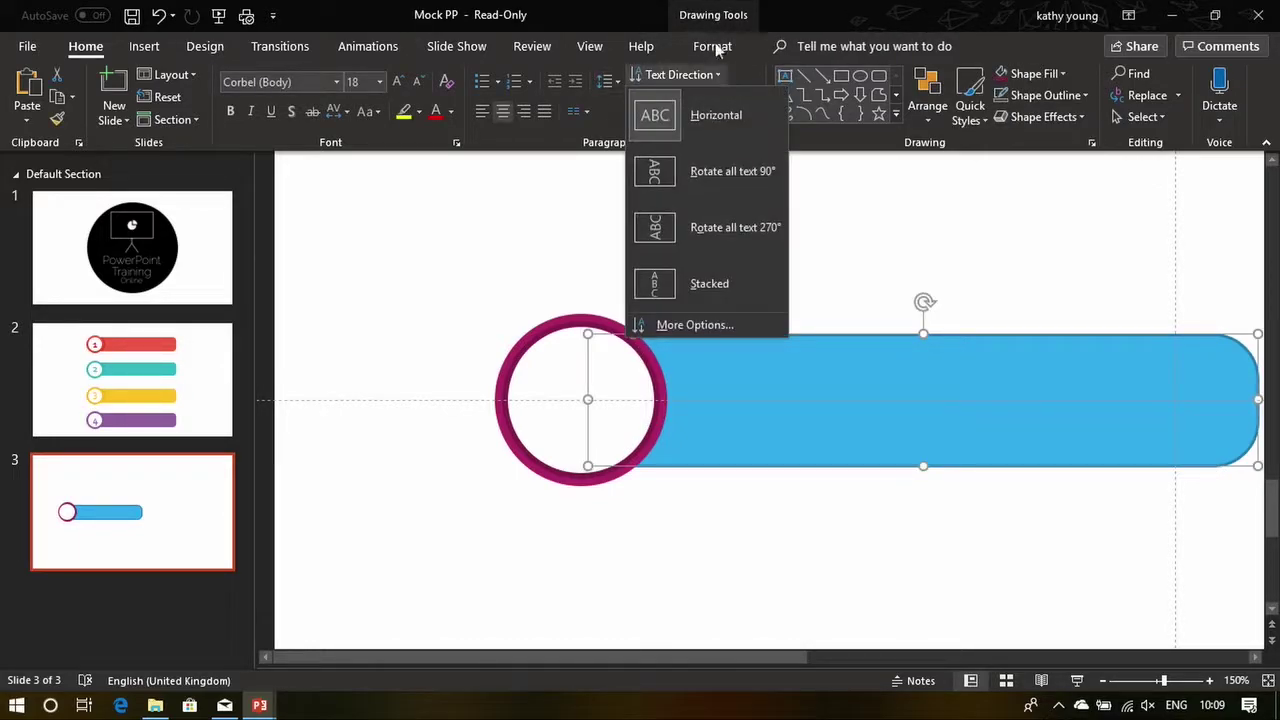
pyautogui.click(712, 46)
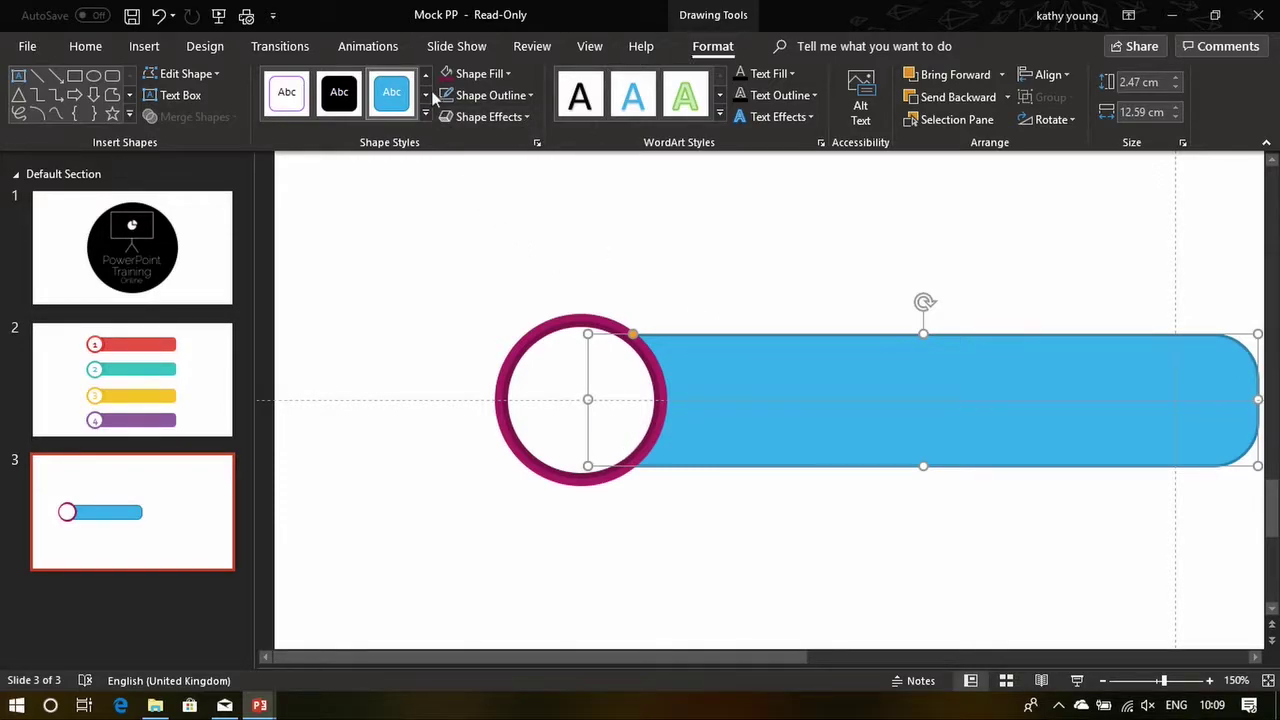
pyautogui.click(825, 305)
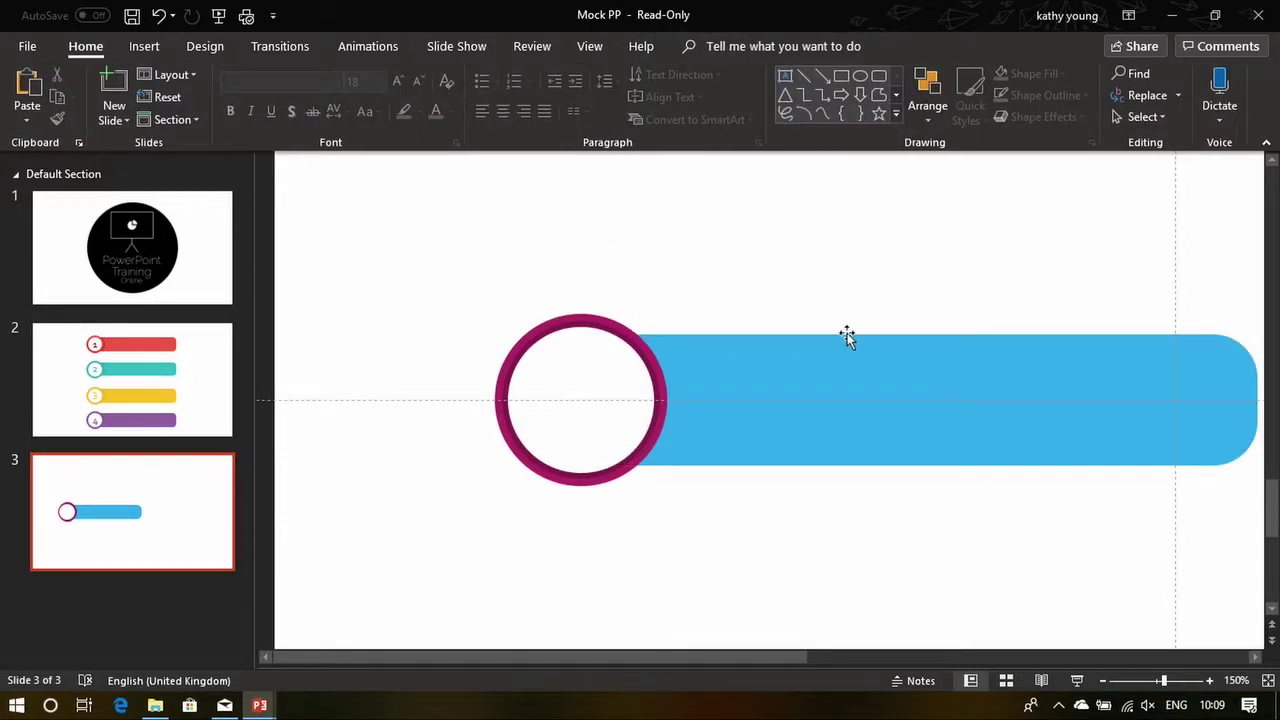
pyautogui.click(986, 400)
pyautogui.click(408, 414)
# Check the banner colouring on slide 2 and fill slide 3's blue banner with the ring's outer magenta using the Eyedropper
pyautogui.click(181, 360)
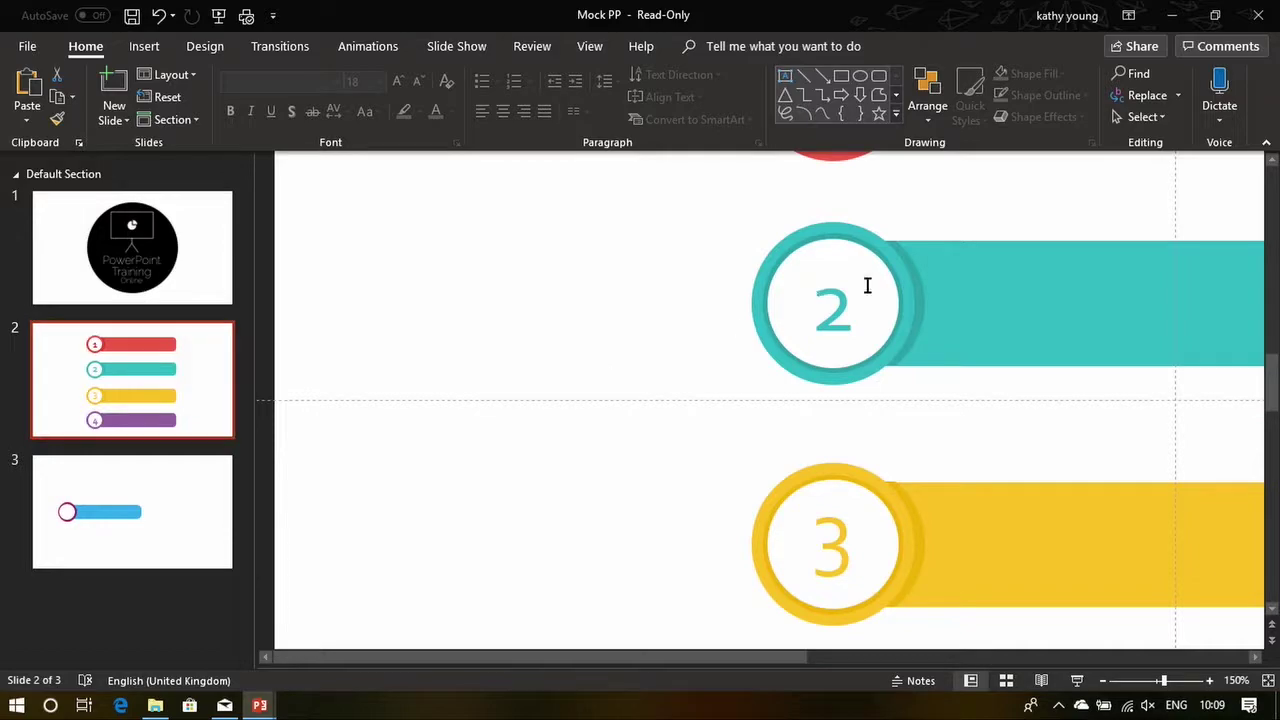
pyautogui.scroll(3, 1054, 357)
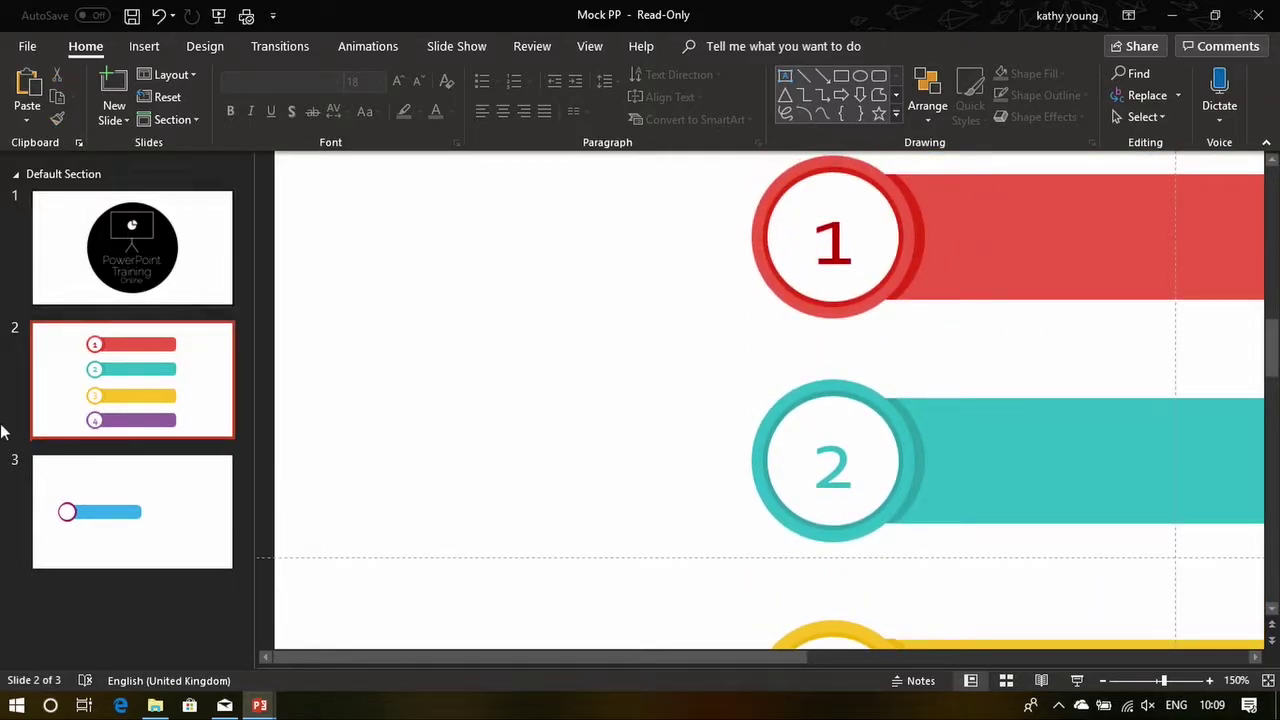
pyautogui.click(85, 515)
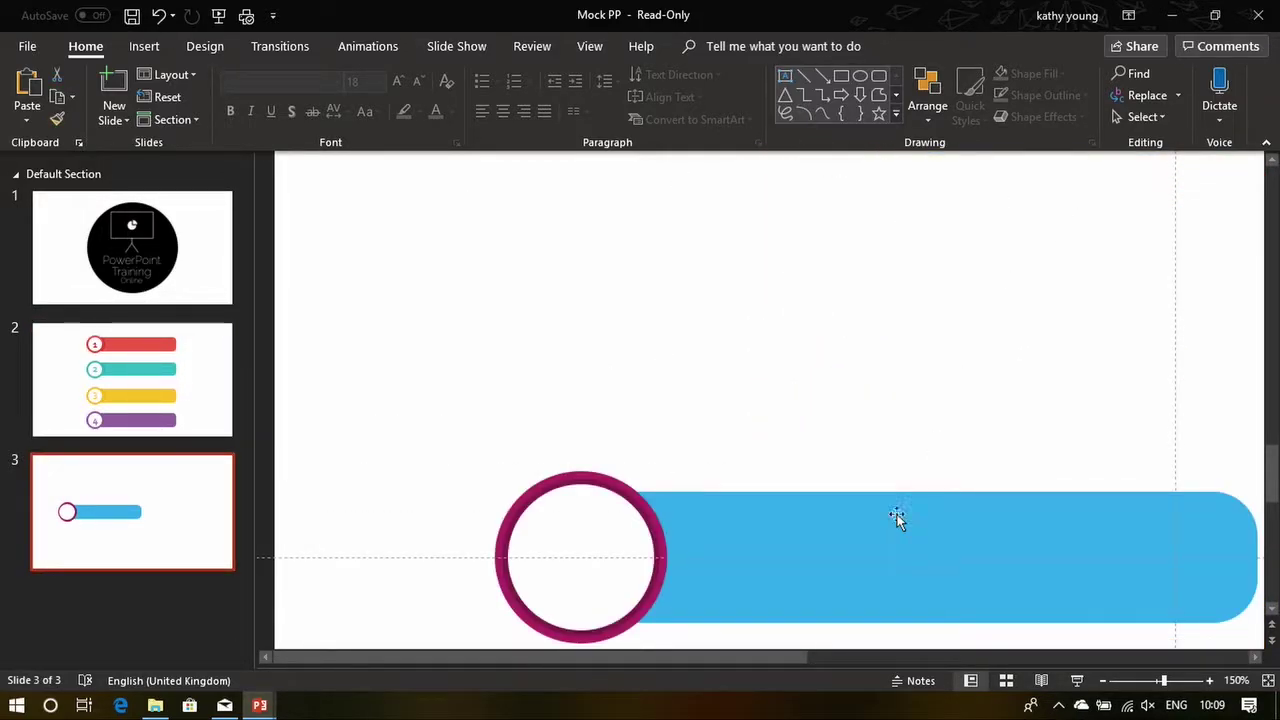
pyautogui.scroll(-1, 700, 268)
pyautogui.click(720, 490)
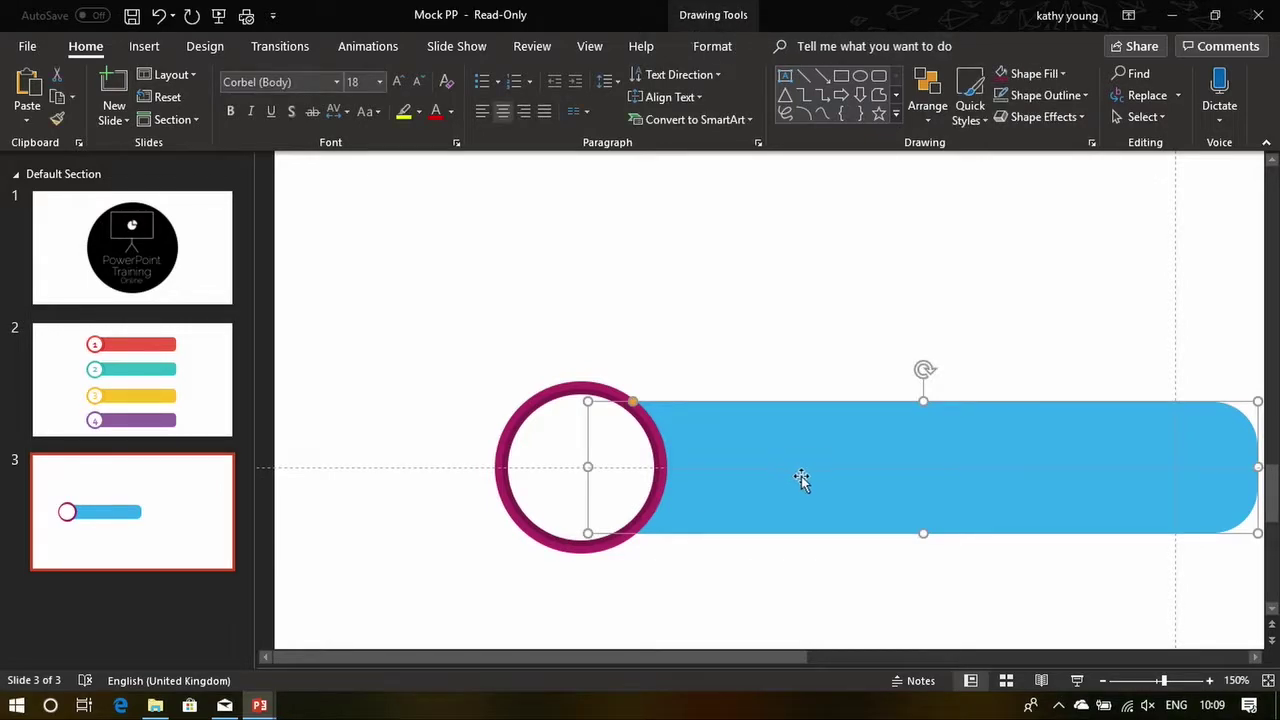
pyautogui.click(733, 46)
pyautogui.click(507, 75)
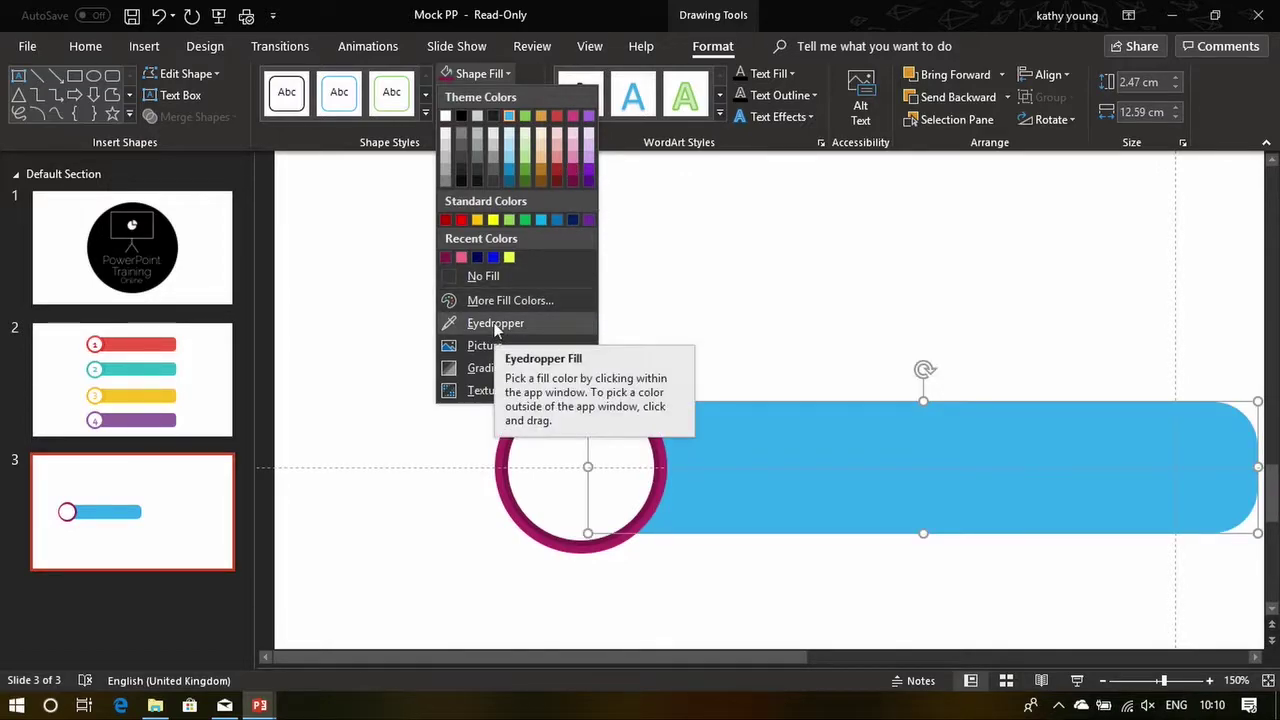
pyautogui.click(495, 324)
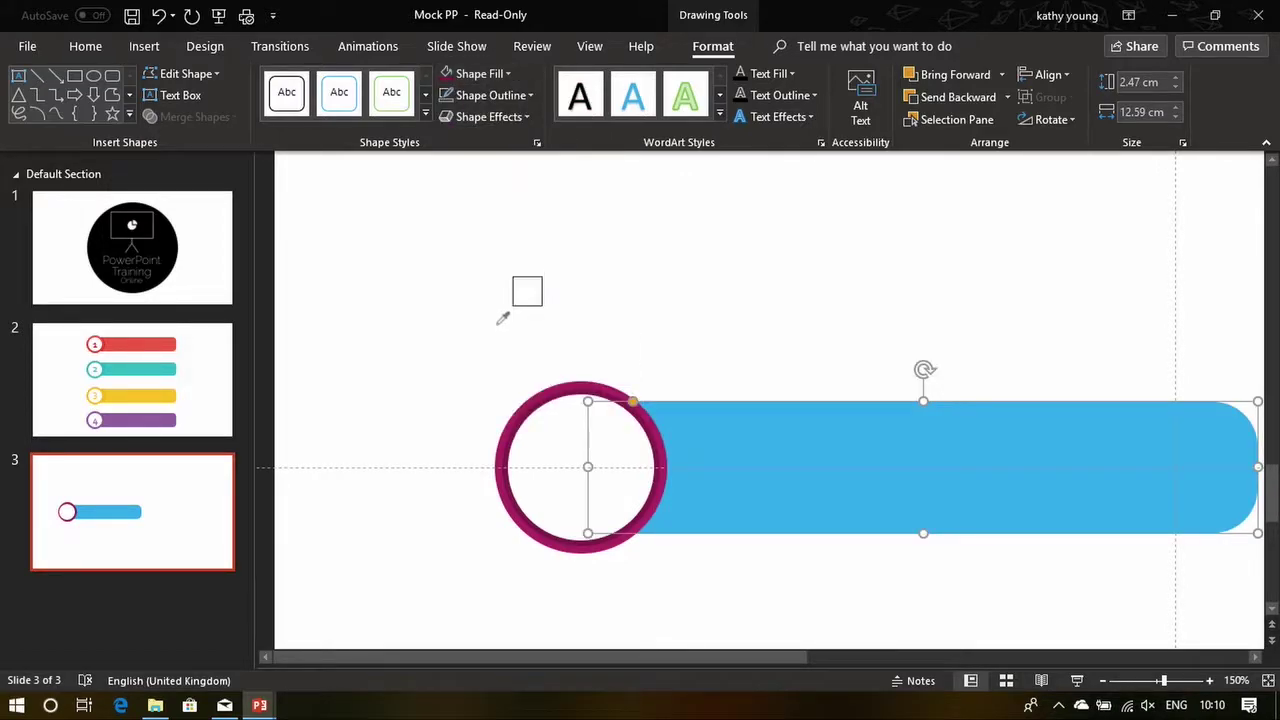
pyautogui.click(604, 381)
pyautogui.click(677, 323)
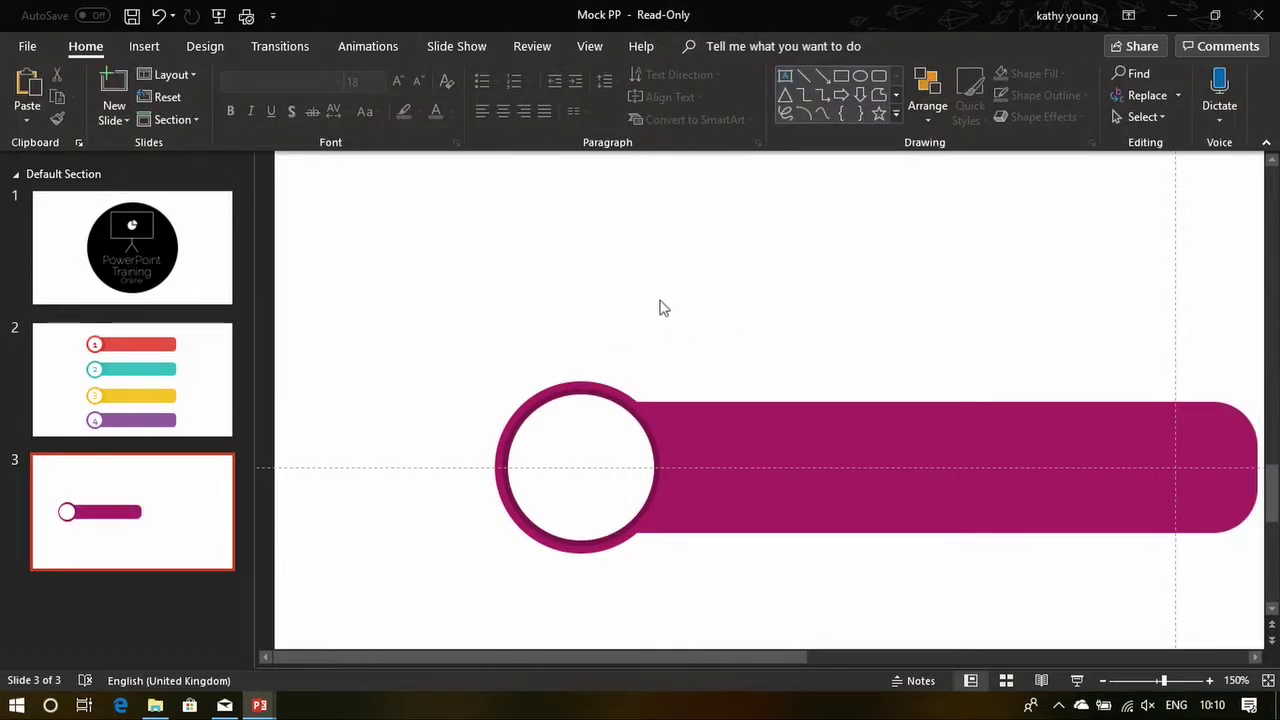
# Inspect where the ring meets the magenta banner on slide 3 and compare it with the shaded banners on slide 2
pyautogui.keyDown('ctrl'); pyautogui.scroll(-5, 774, 323); pyautogui.keyUp('ctrl')
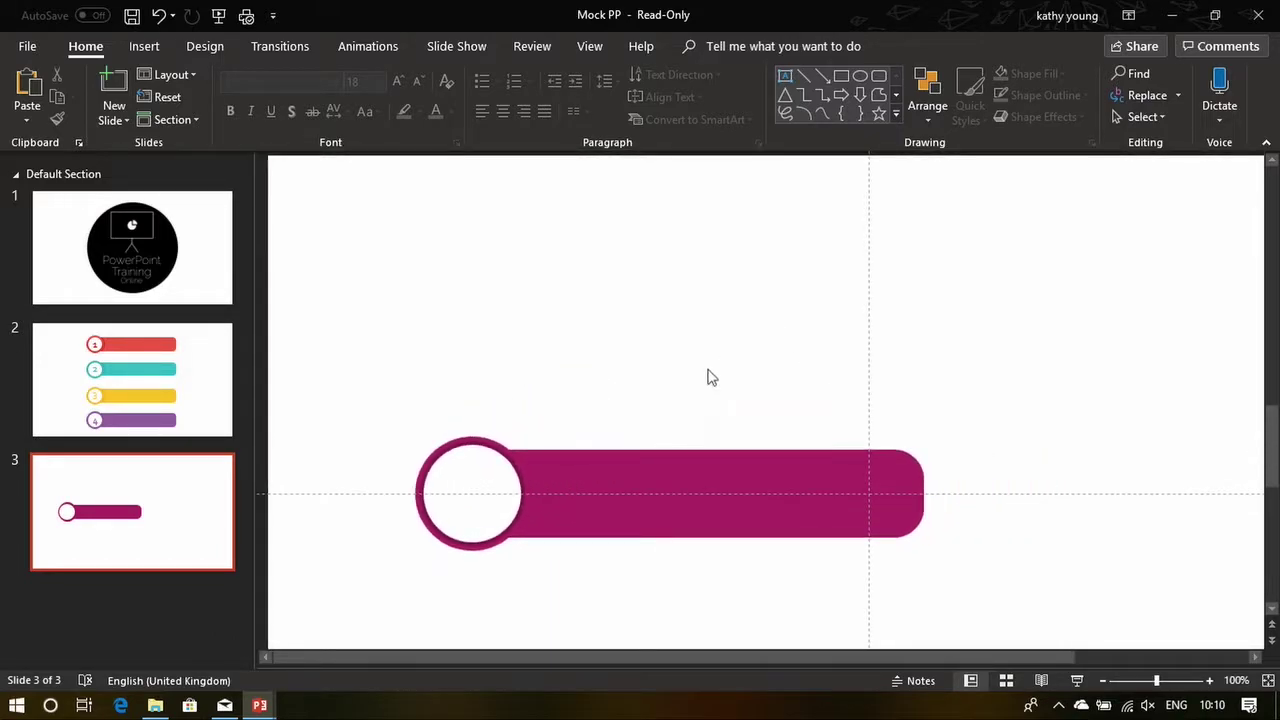
pyautogui.moveTo(1169, 597); pyautogui.dragTo(286, 424)
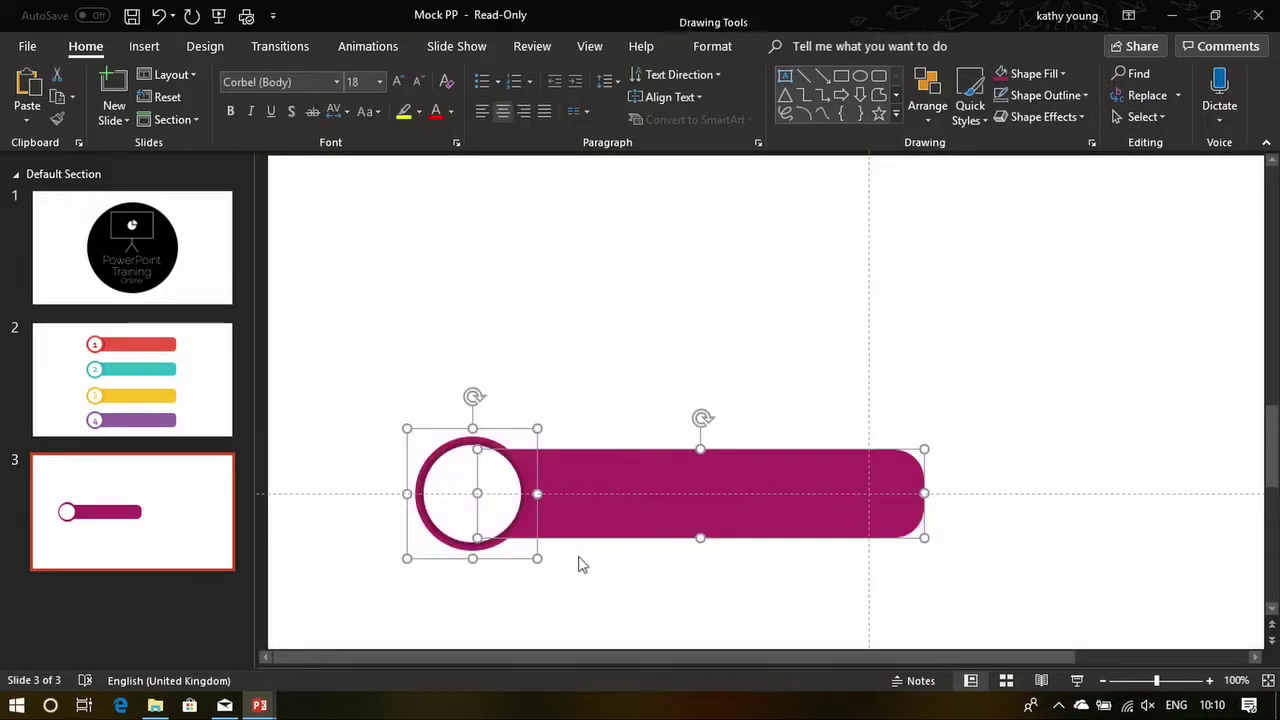
pyautogui.keyDown('ctrl'); pyautogui.scroll(10, 678, 527); pyautogui.keyUp('ctrl')
pyautogui.click(643, 580)
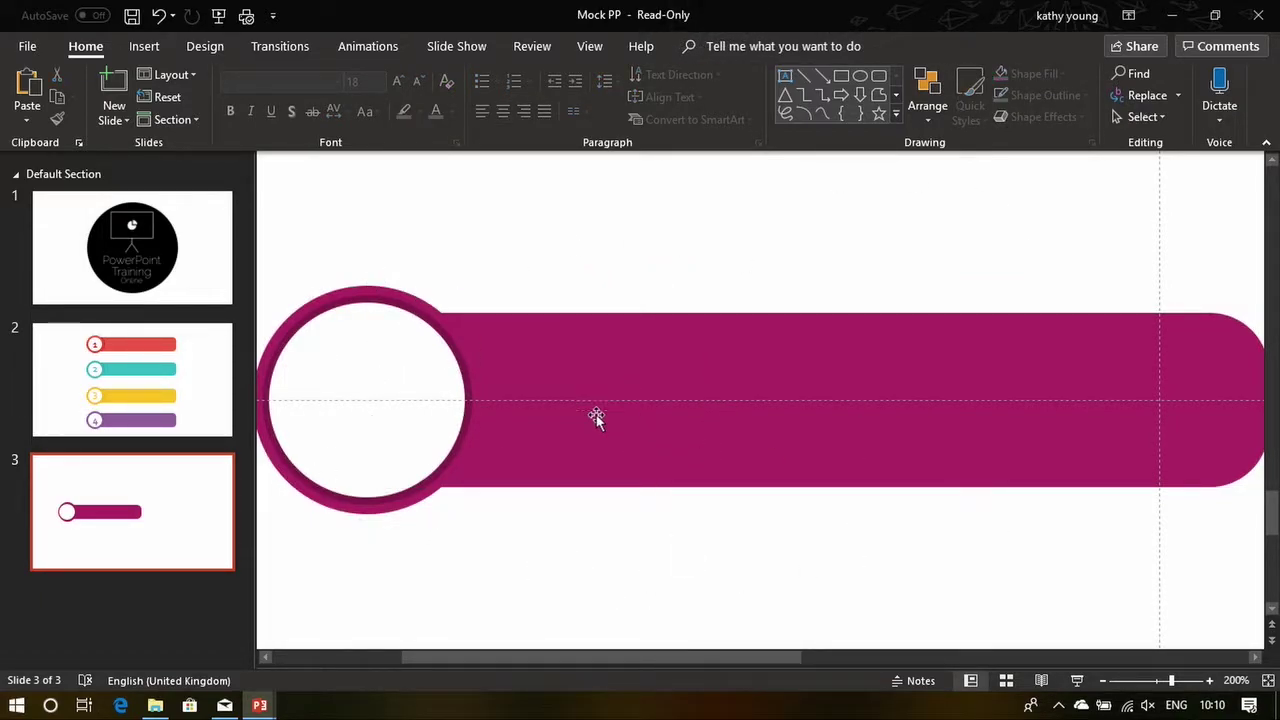
pyautogui.scroll(-5, 548, 417)
pyautogui.click(126, 386)
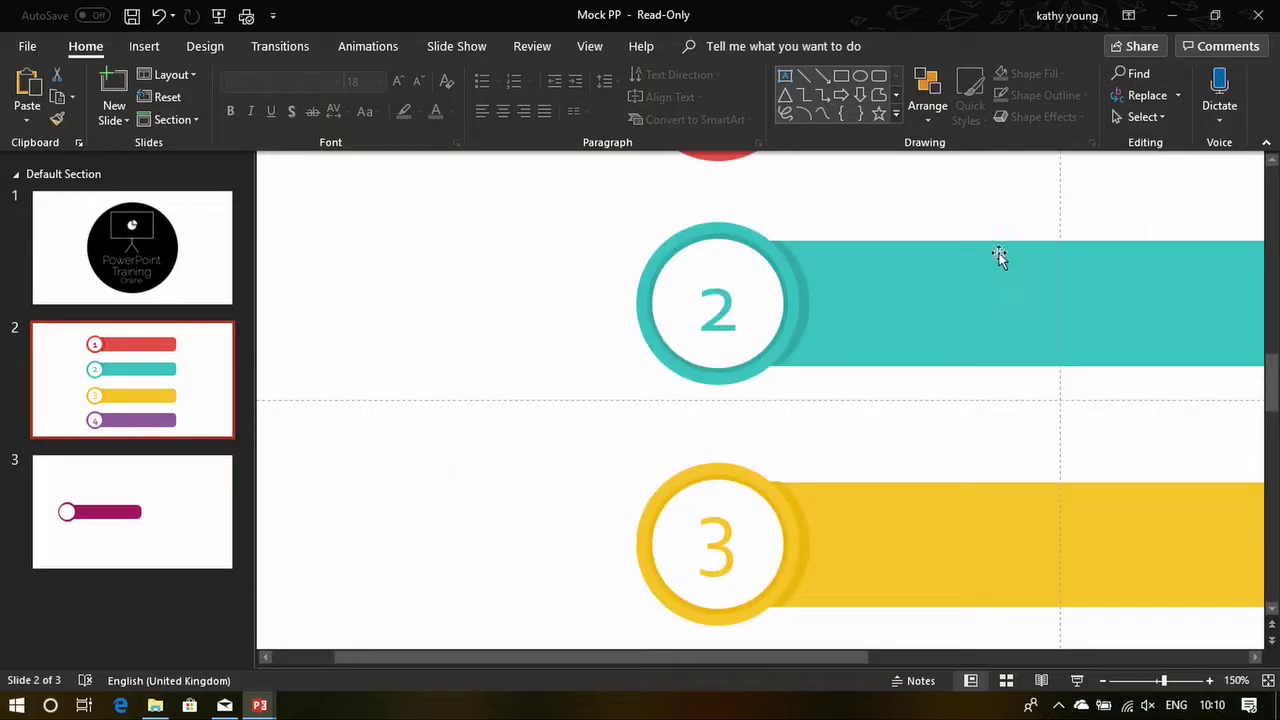
pyautogui.scroll(-7, 848, 332)
pyautogui.click(100, 520)
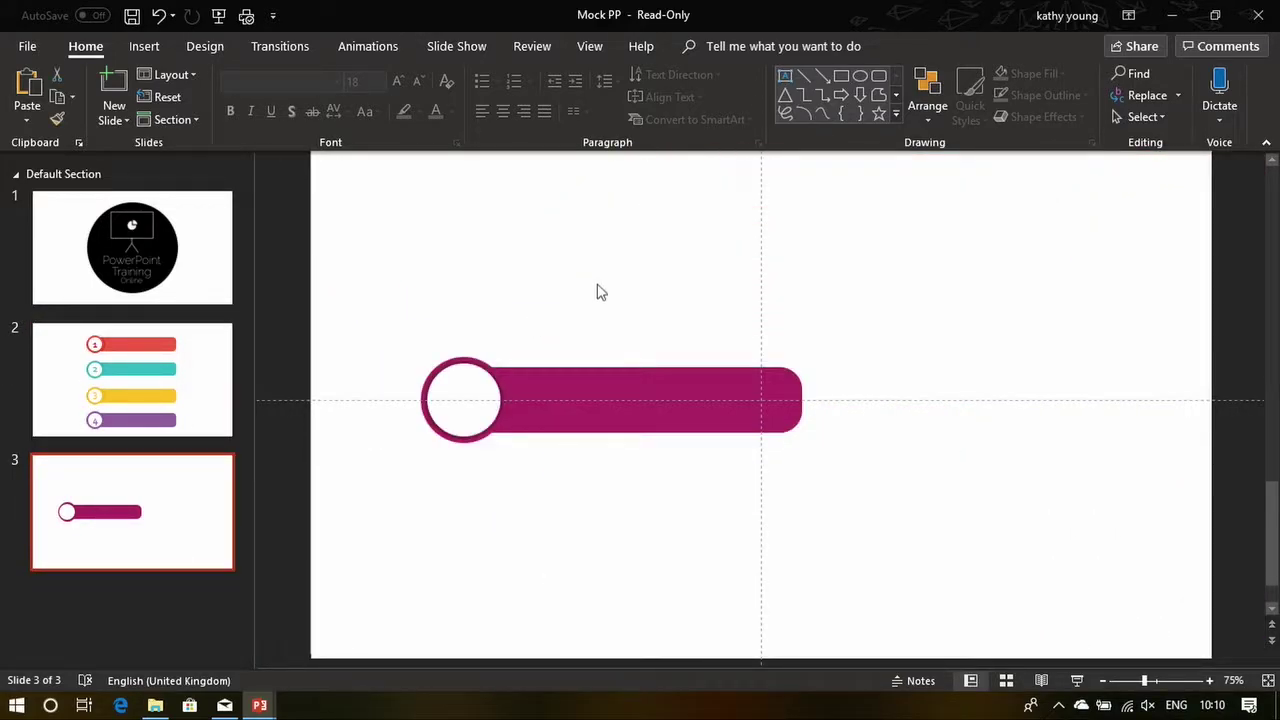
pyautogui.click(646, 380)
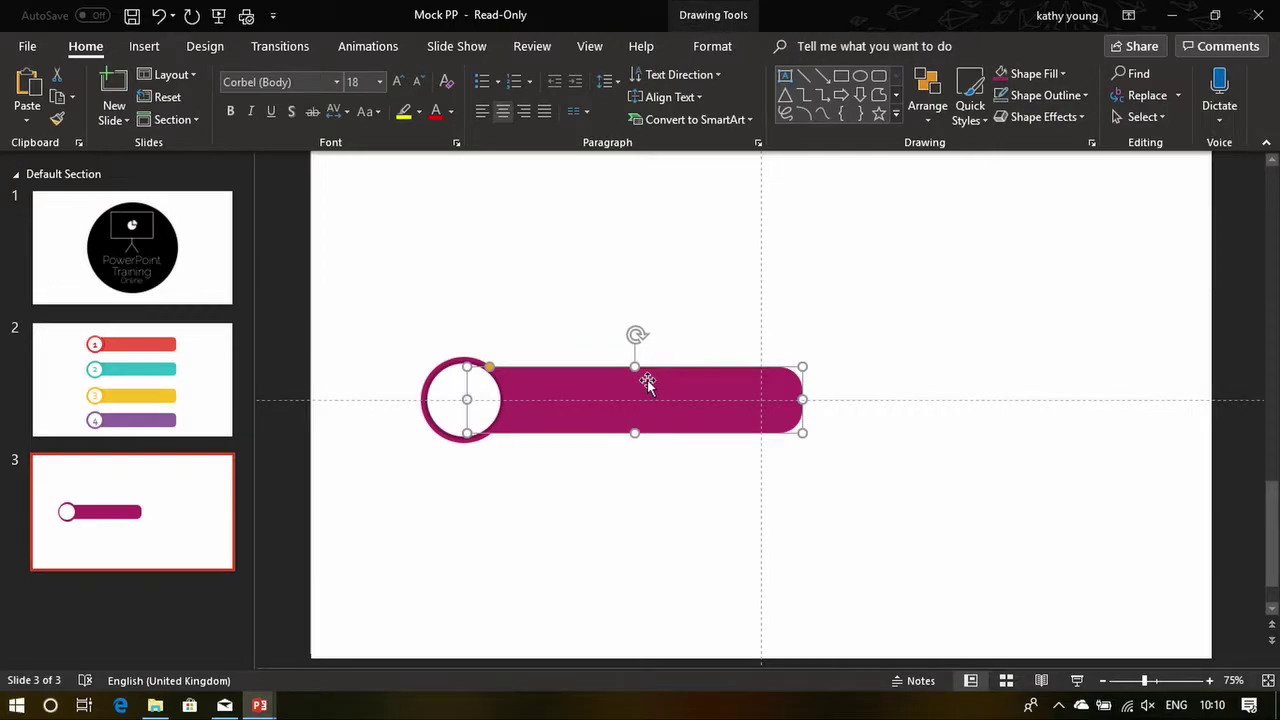
# Move the dark red shadow shape beside circle 1 on slide 2 away from its ring, and undo the move
pyautogui.click(130, 336)
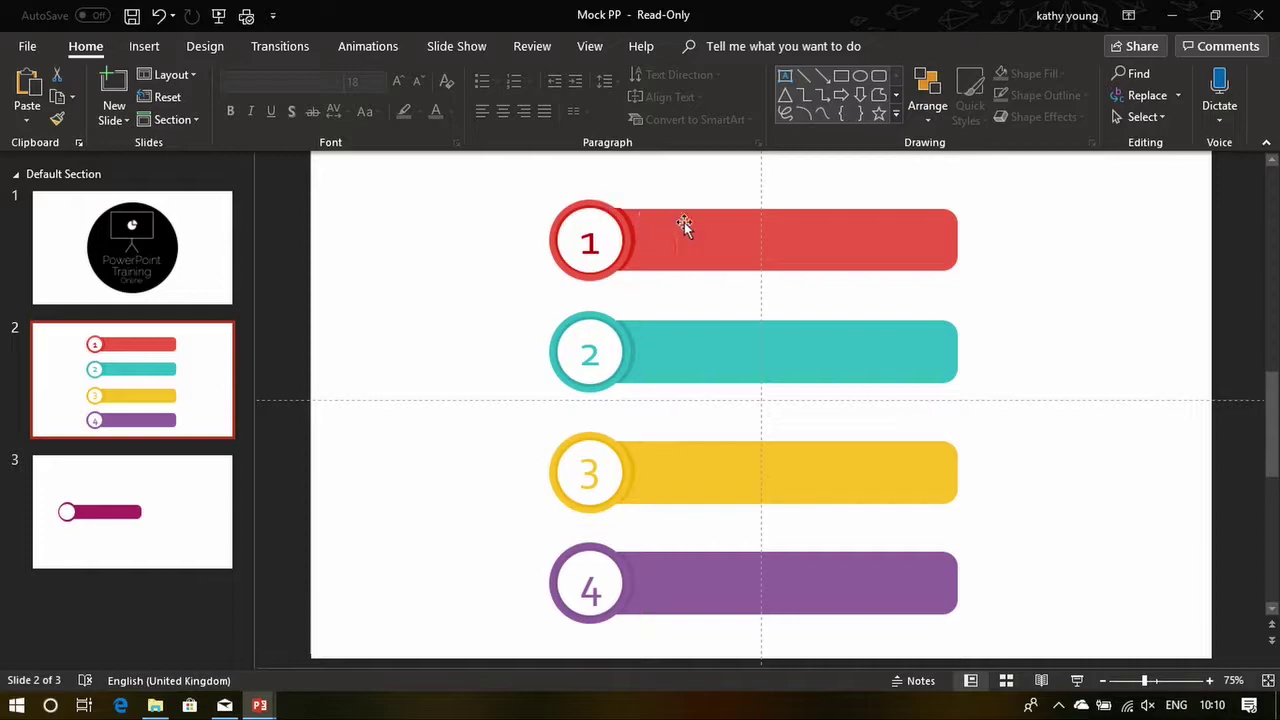
pyautogui.click(630, 209)
pyautogui.click(631, 221)
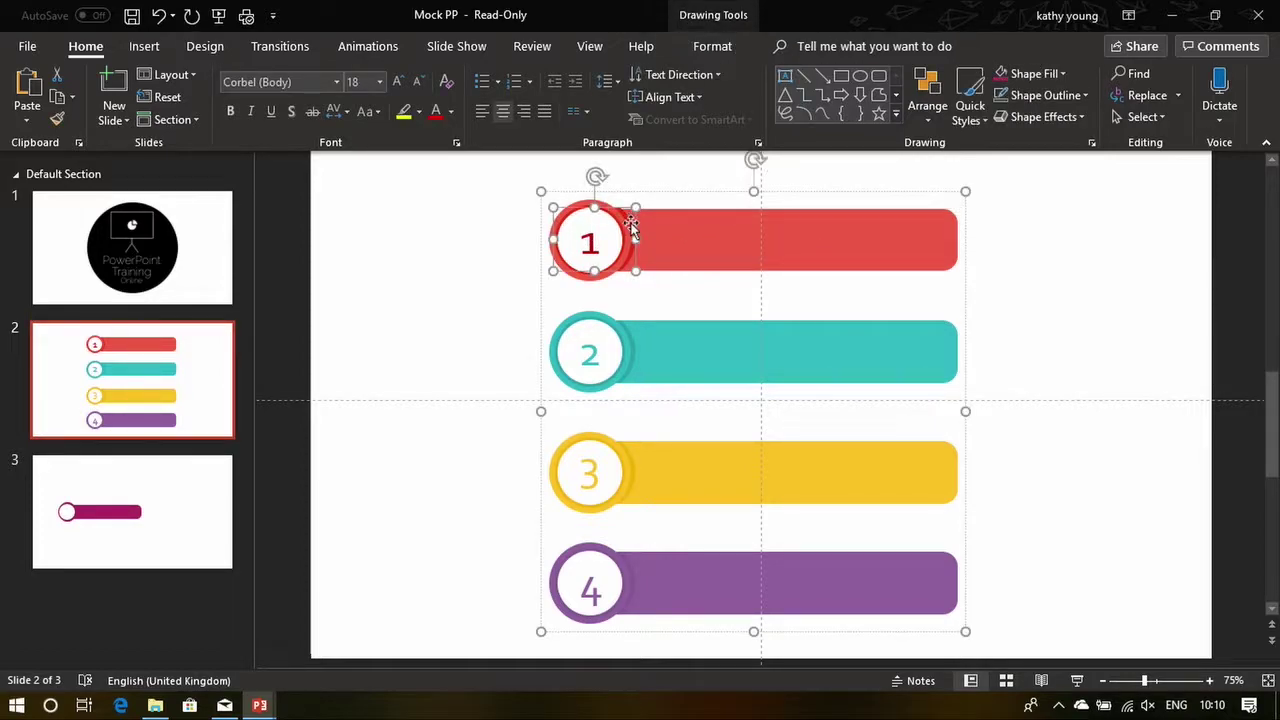
pyautogui.moveTo(630, 208); pyautogui.dragTo(729, 250)
pyautogui.hotkey('ctrl', 'z')
pyautogui.click(409, 383)
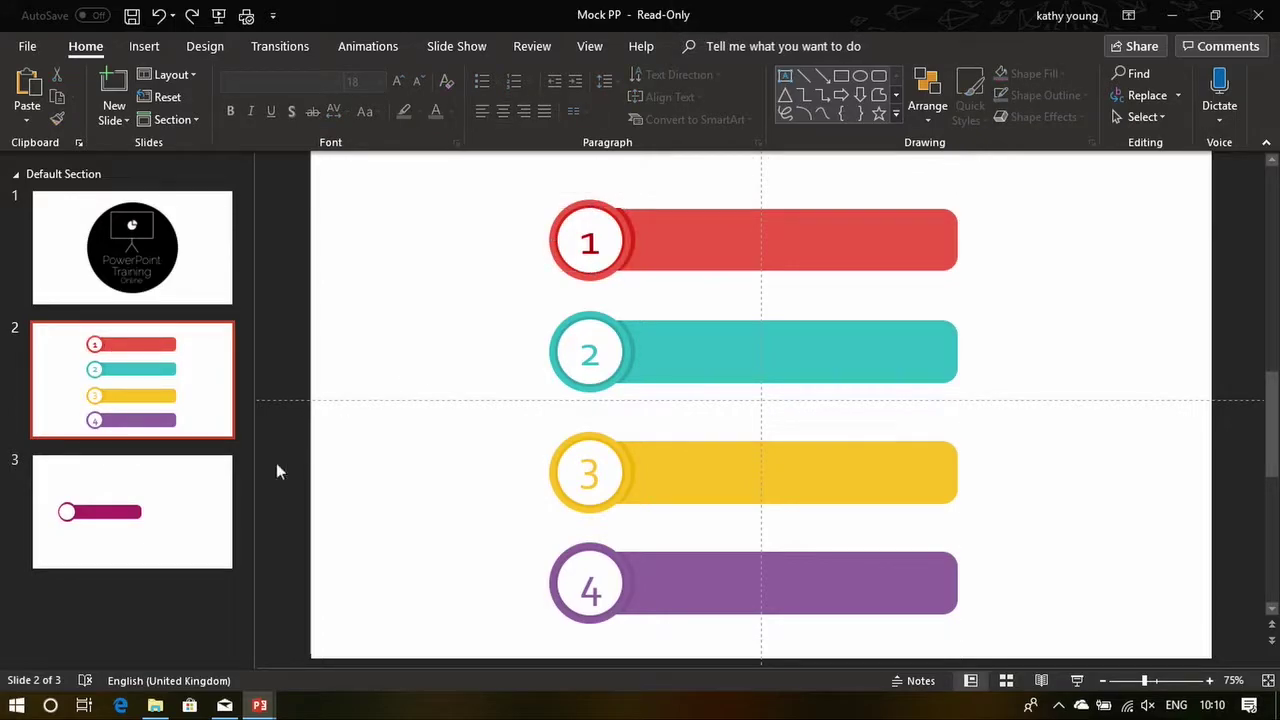
# Duplicate the ring's outer magenta circle on slide 3 and place the copy overlapping the ring's left part
pyautogui.click(134, 507)
pyautogui.click(440, 370)
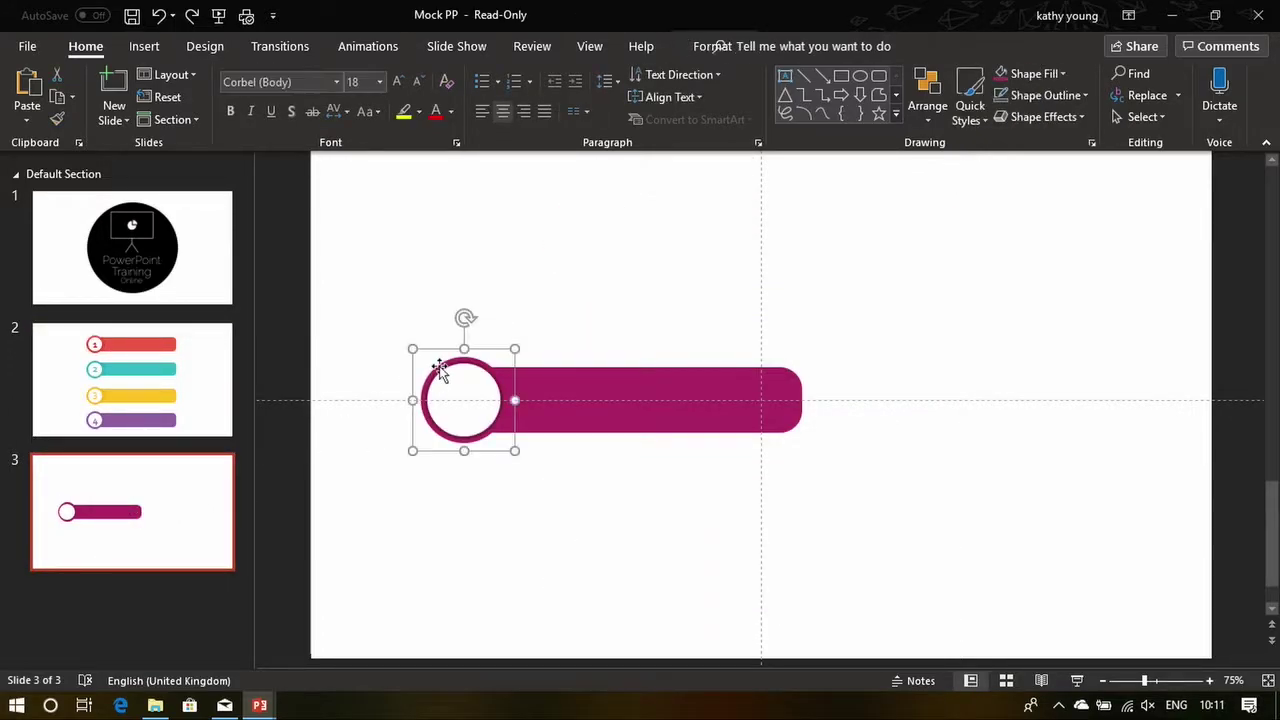
pyautogui.scroll(10, 440, 370)
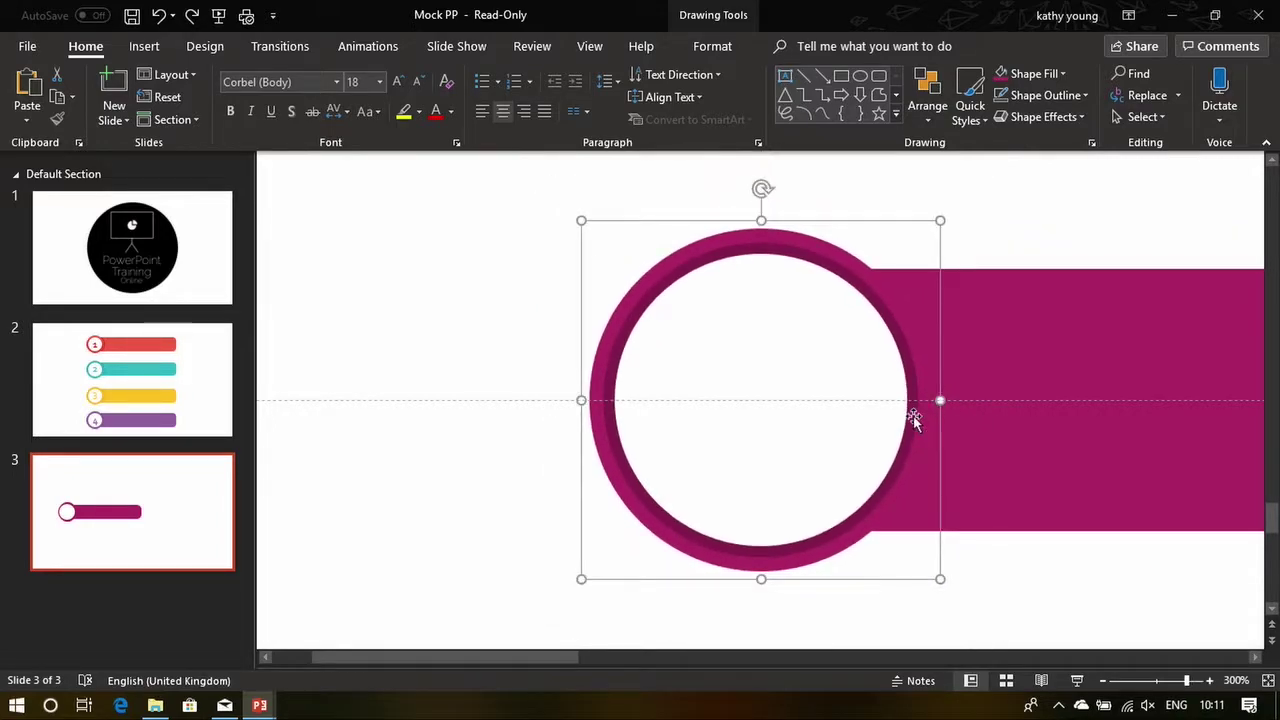
pyautogui.click(737, 297)
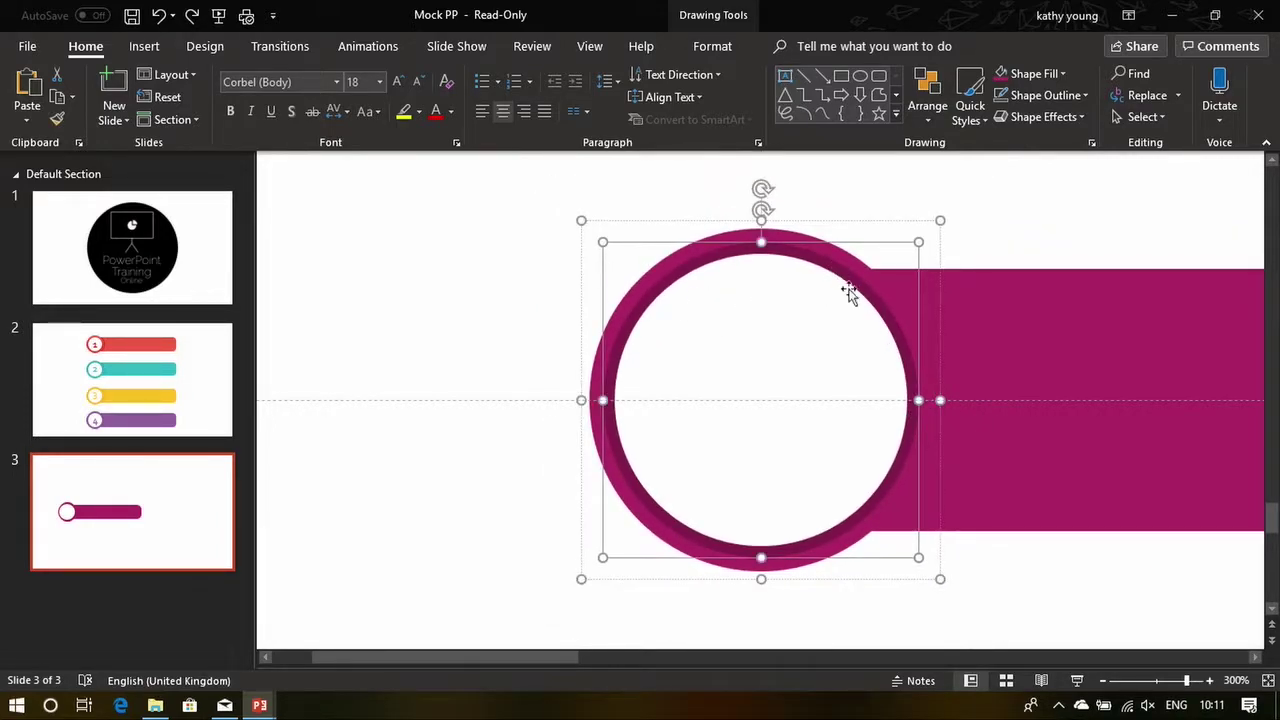
pyautogui.click(948, 215)
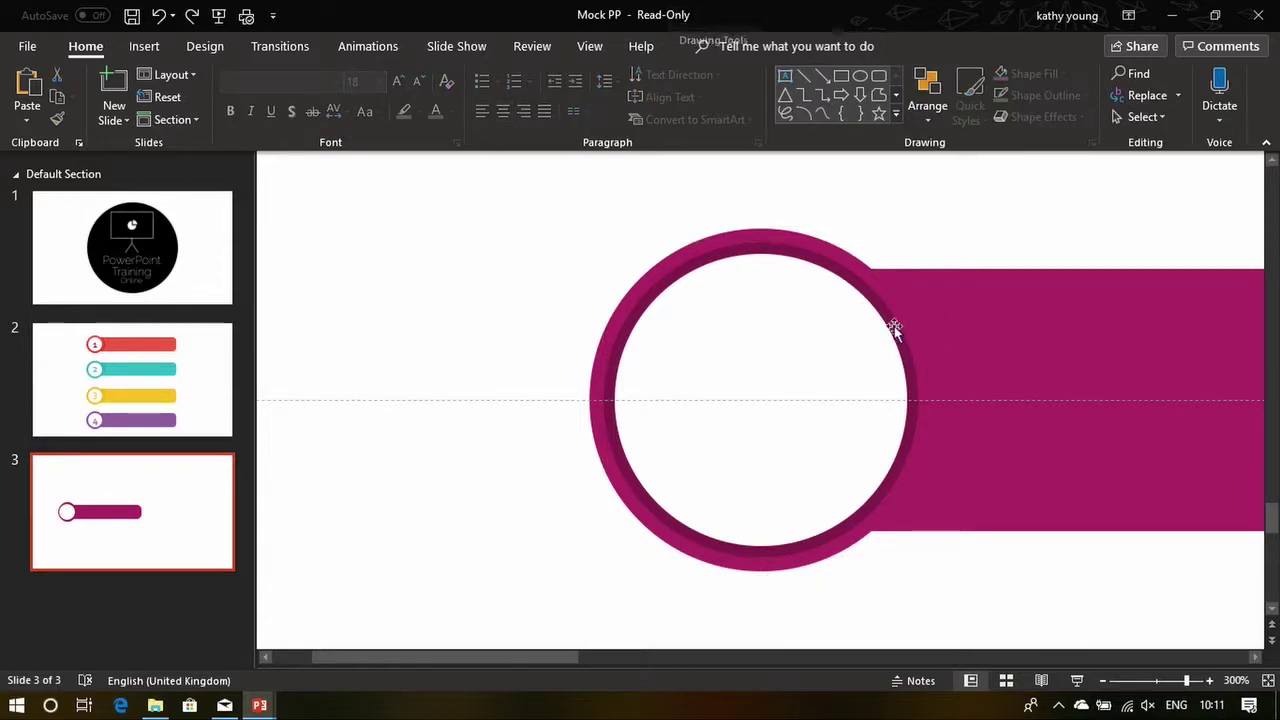
pyautogui.click(845, 261)
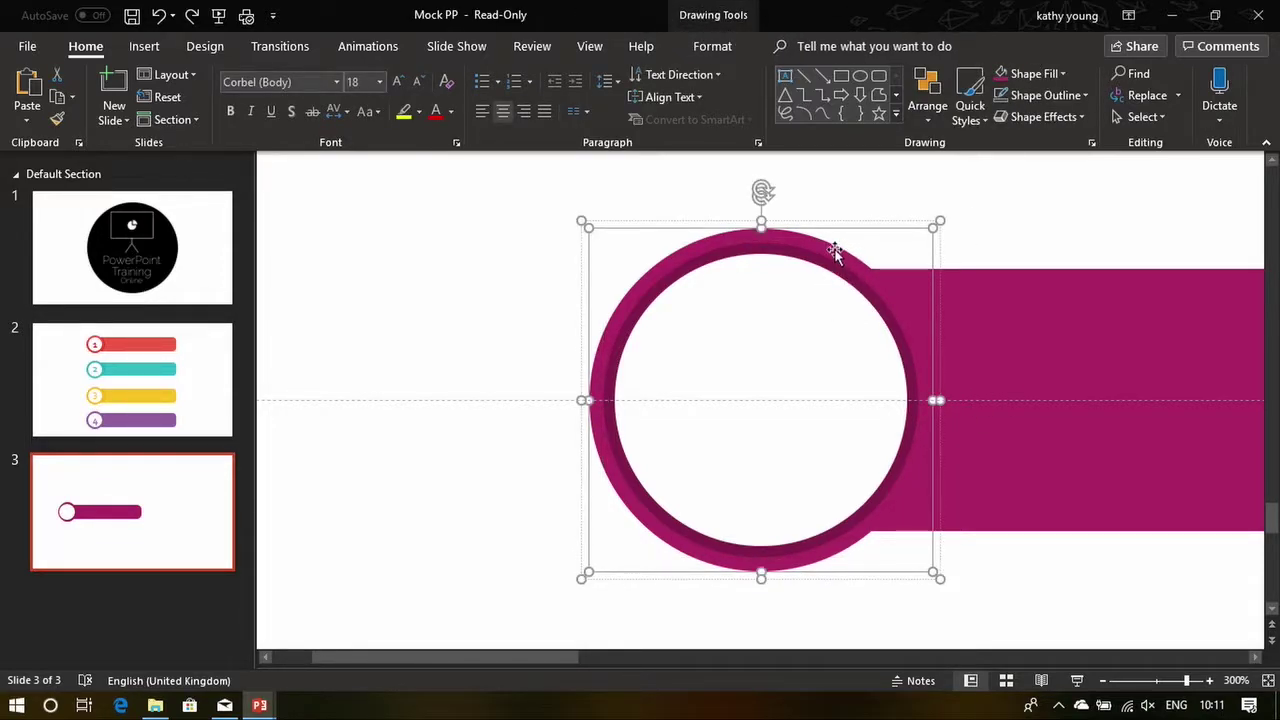
pyautogui.hotkey('ctrl', 'c')
pyautogui.hotkey('ctrl', 'v')
pyautogui.moveTo(841, 278); pyautogui.dragTo(434, 283)
pyautogui.scroll(-15, 489, 354)
pyautogui.moveTo(434, 377); pyautogui.dragTo(652, 376)
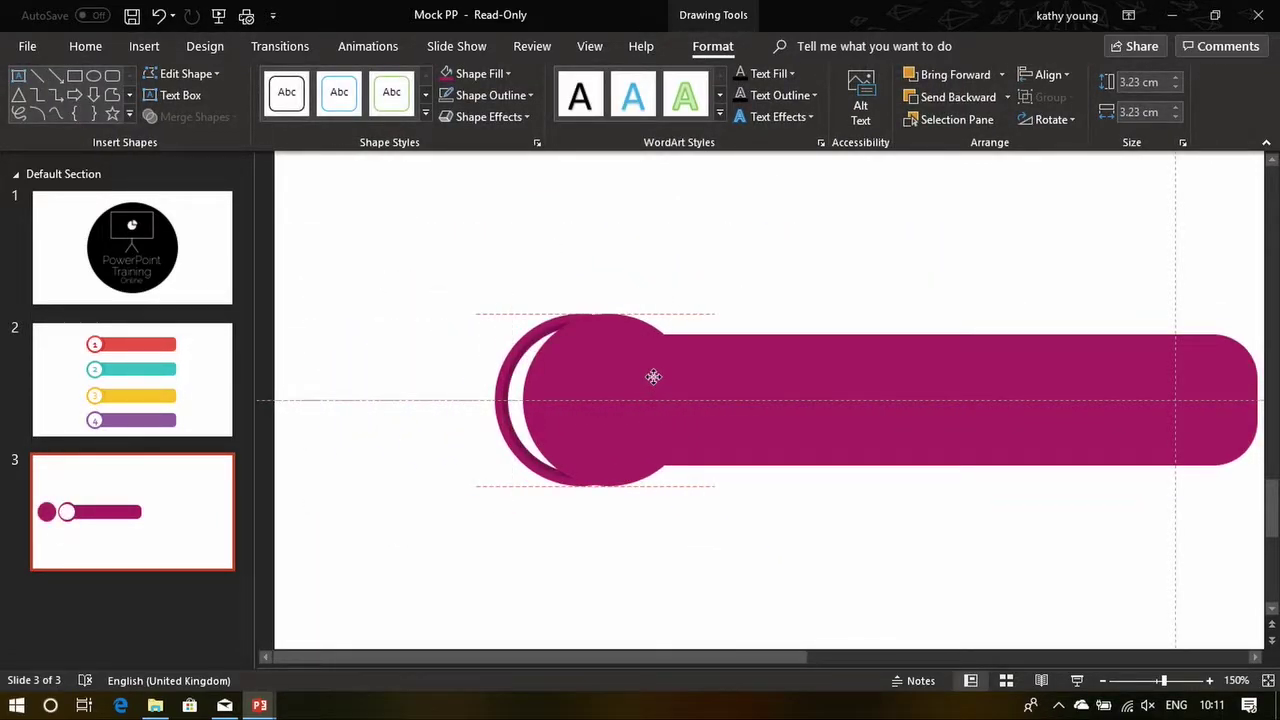
pyautogui.moveTo(653, 376); pyautogui.dragTo(563, 374)
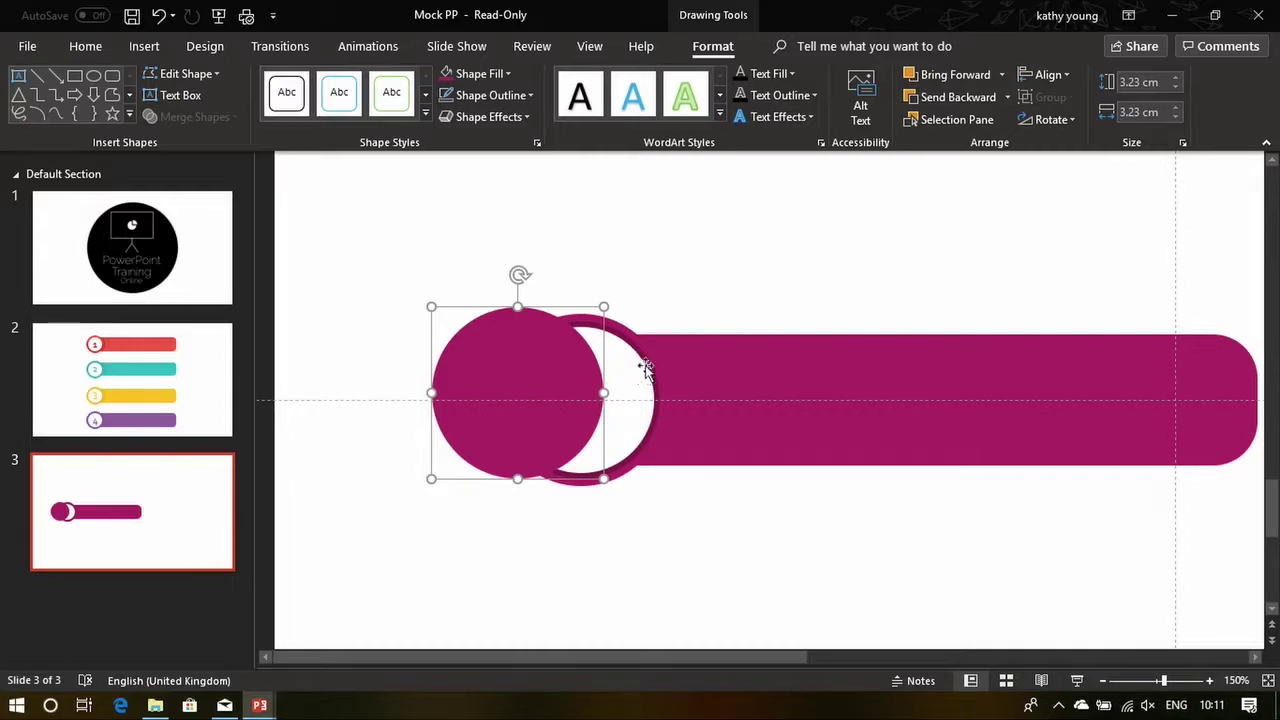
# Fill the copied circle with the ring's dark magenta and place it over the ring, shifted slightly to the right
pyautogui.click(510, 72)
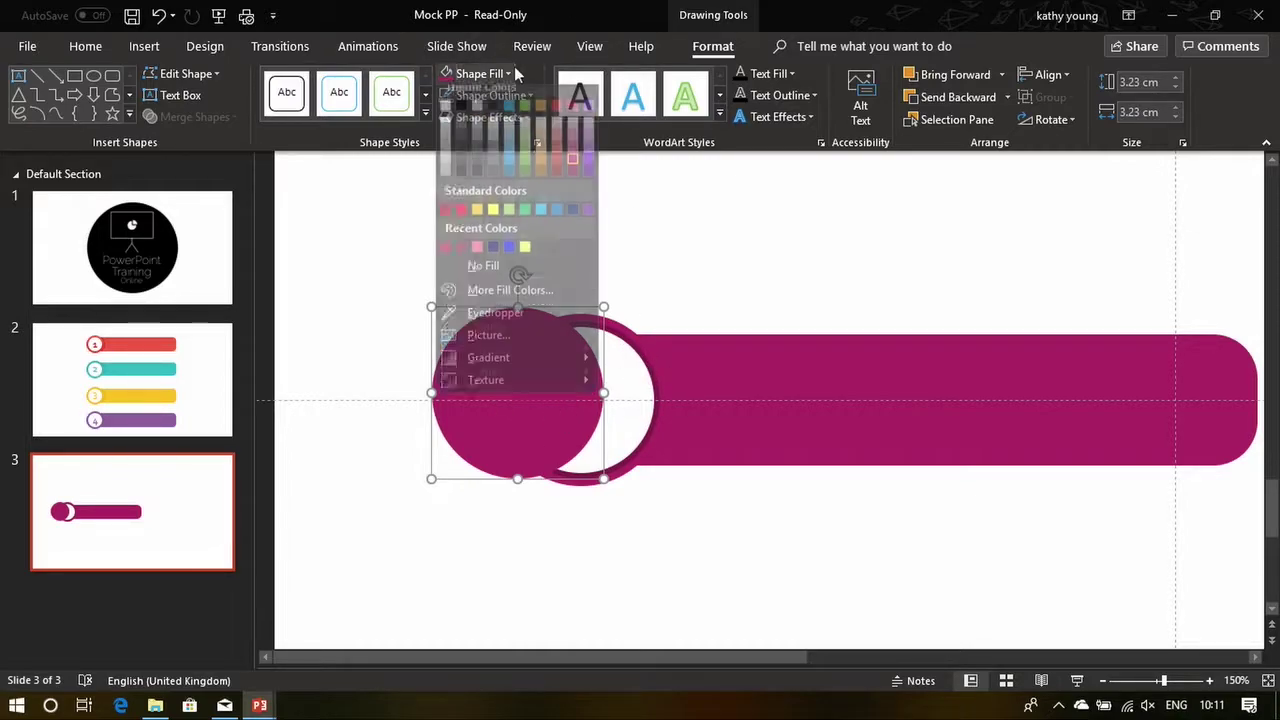
pyautogui.click(461, 257)
pyautogui.moveTo(537, 443); pyautogui.dragTo(625, 449)
pyautogui.click(491, 389)
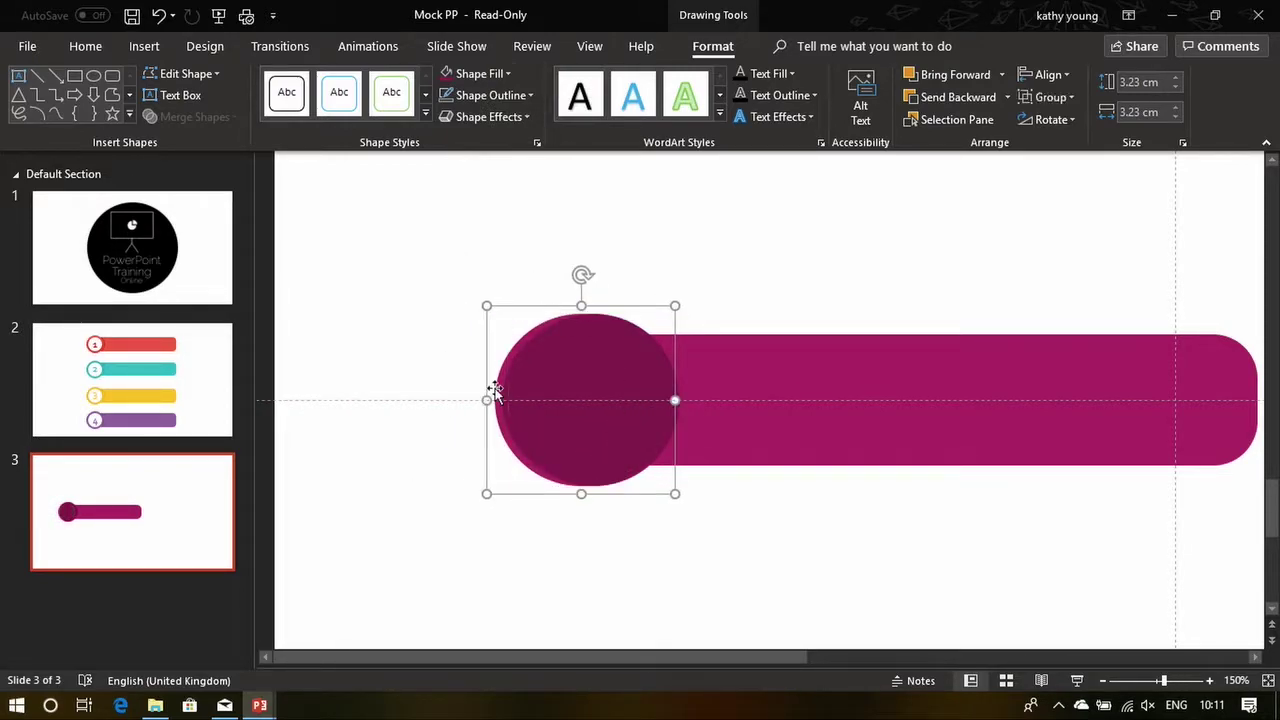
# Bring the ring in front of the dark magenta circle and compare the resulting shadow with the banners on slide 2
pyautogui.rightClick(491, 389)
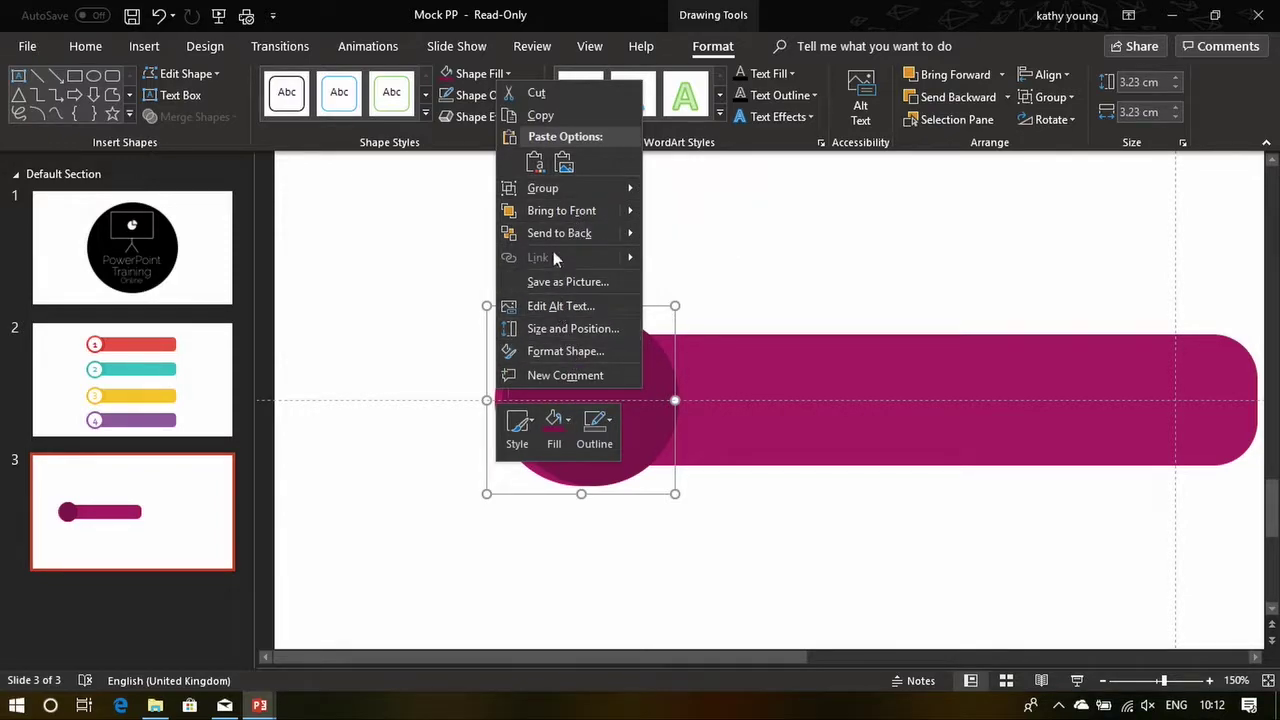
pyautogui.click(555, 213)
pyautogui.click(655, 285)
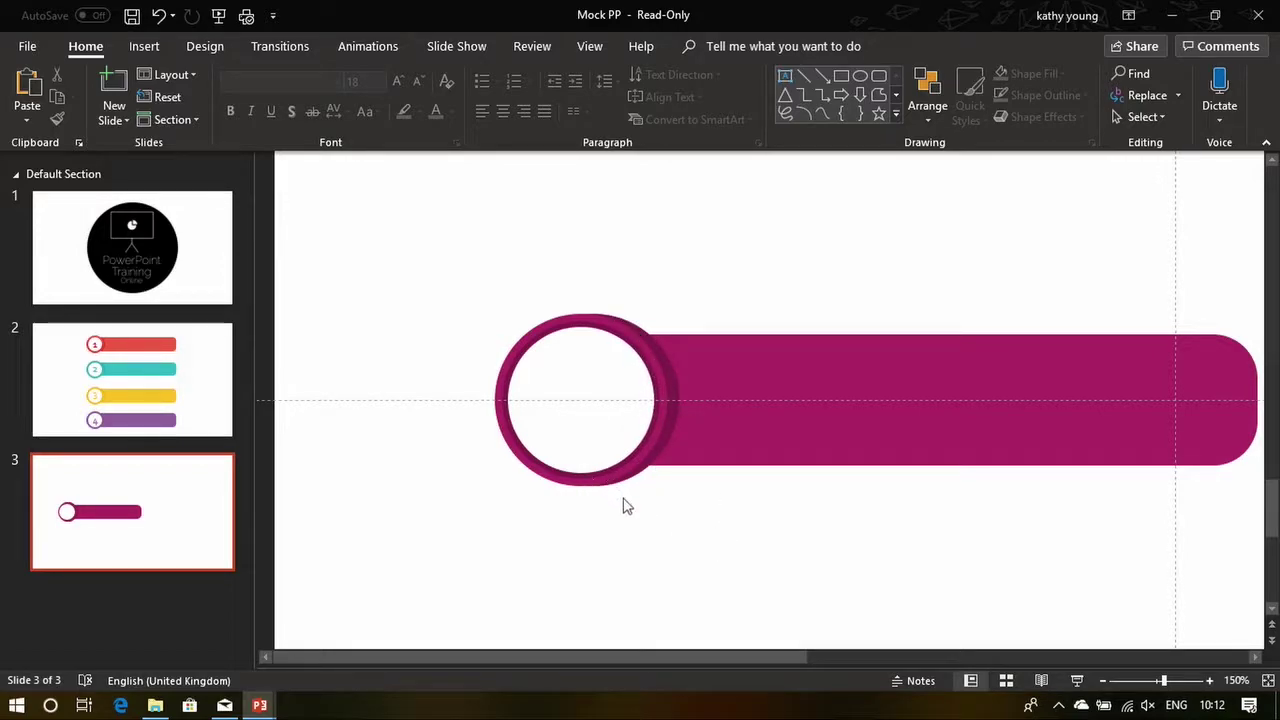
pyautogui.click(131, 369)
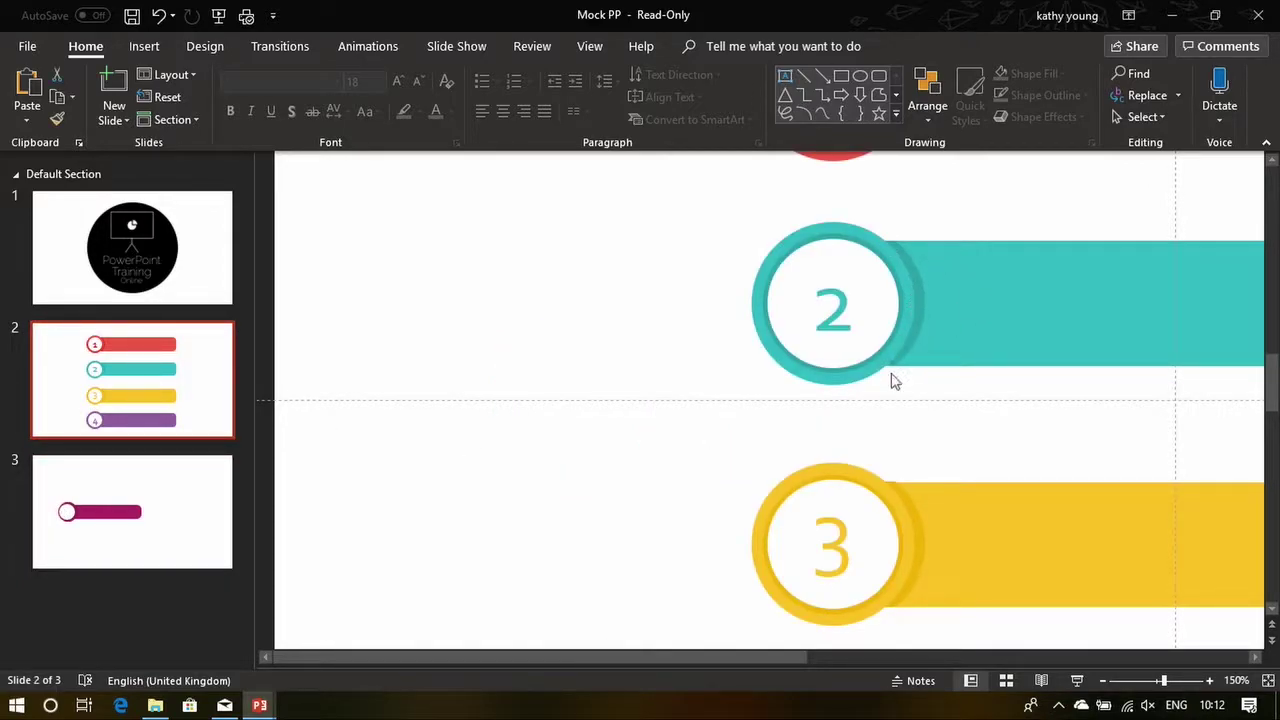
pyautogui.click(83, 549)
# Move the ring up and left, clear of the banner, and adjust the dark circle's position over the banner's left end
pyautogui.click(664, 356)
pyautogui.moveTo(664, 356); pyautogui.dragTo(664, 357)
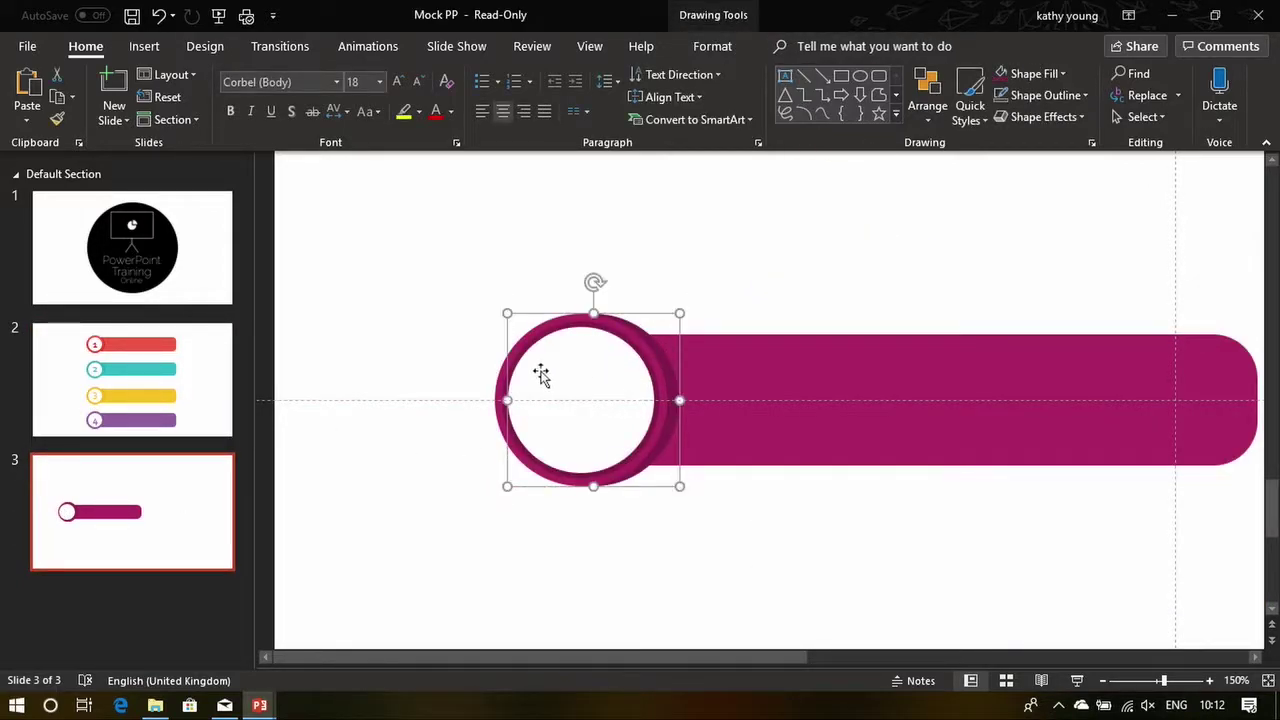
pyautogui.moveTo(506, 300); pyautogui.dragTo(302, 213)
pyautogui.moveTo(632, 517); pyautogui.dragTo(651, 517)
pyautogui.click(1069, 478)
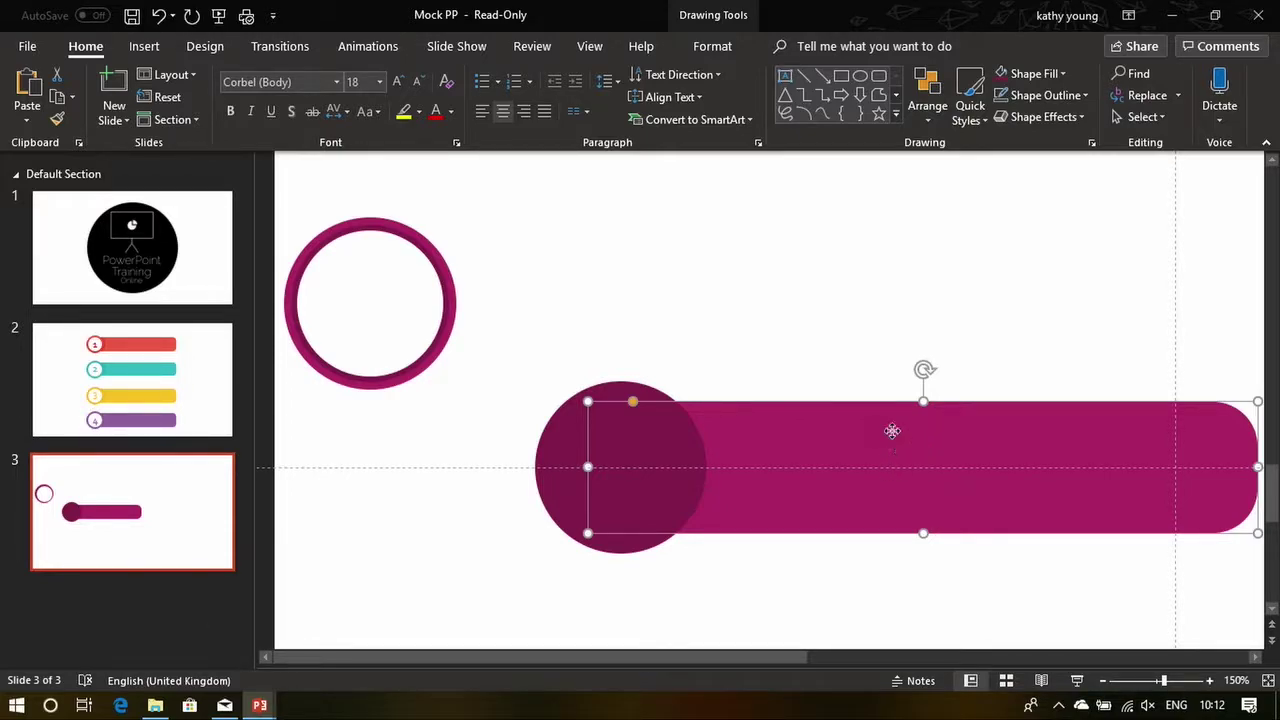
pyautogui.click(835, 376)
pyautogui.moveTo(634, 440)
pyautogui.mouseDown()
pyautogui.moveTo(521, 442)
pyautogui.moveTo(500, 484)
pyautogui.moveTo(635, 462)
pyautogui.mouseUp()
pyautogui.click(772, 283)
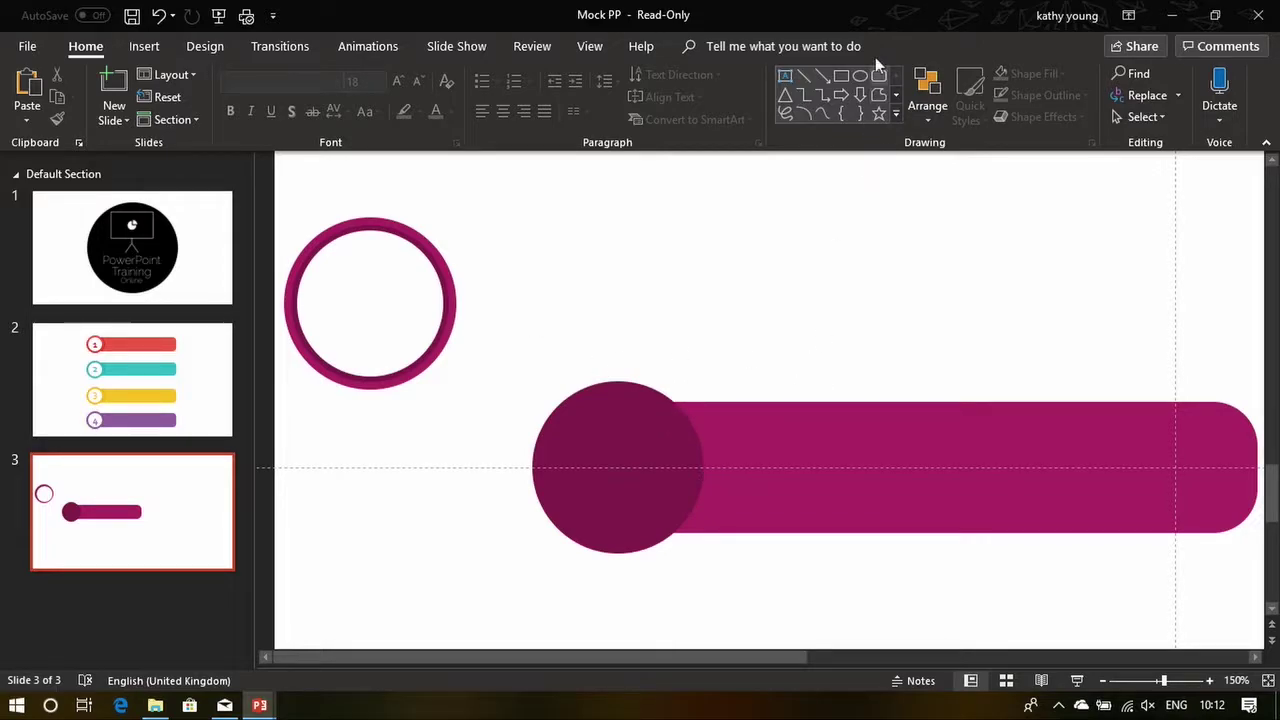
# Draw a rectangle about 4.67 cm wide and 0.6 cm high over the dark circle's top, its lower side on the banner's upper edge
pyautogui.click(841, 77)
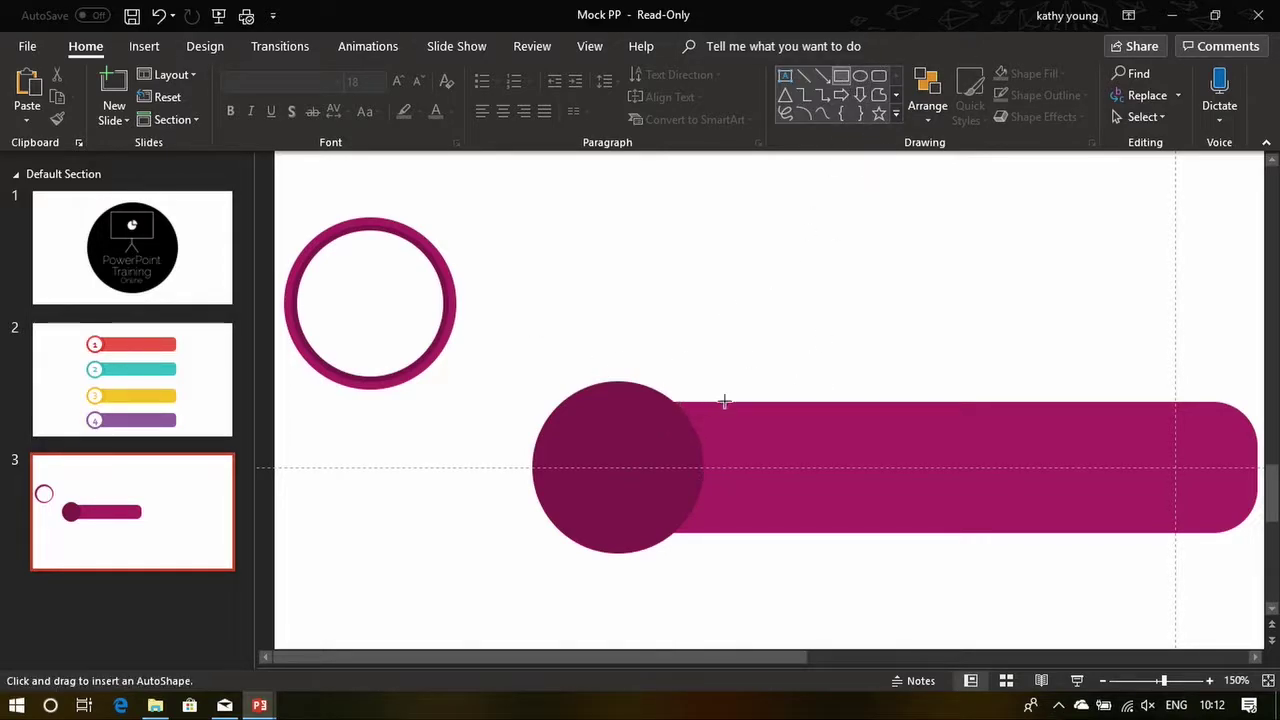
pyautogui.moveTo(722, 401); pyautogui.dragTo(472, 370)
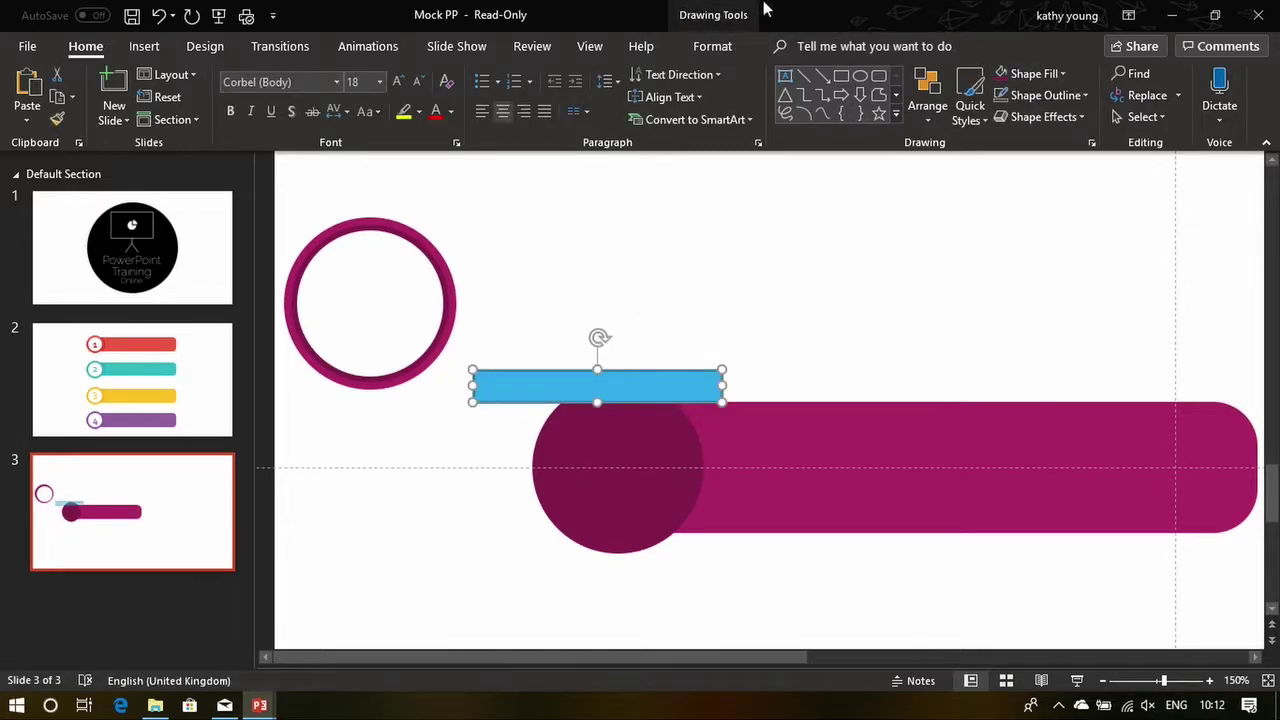
pyautogui.click(713, 46)
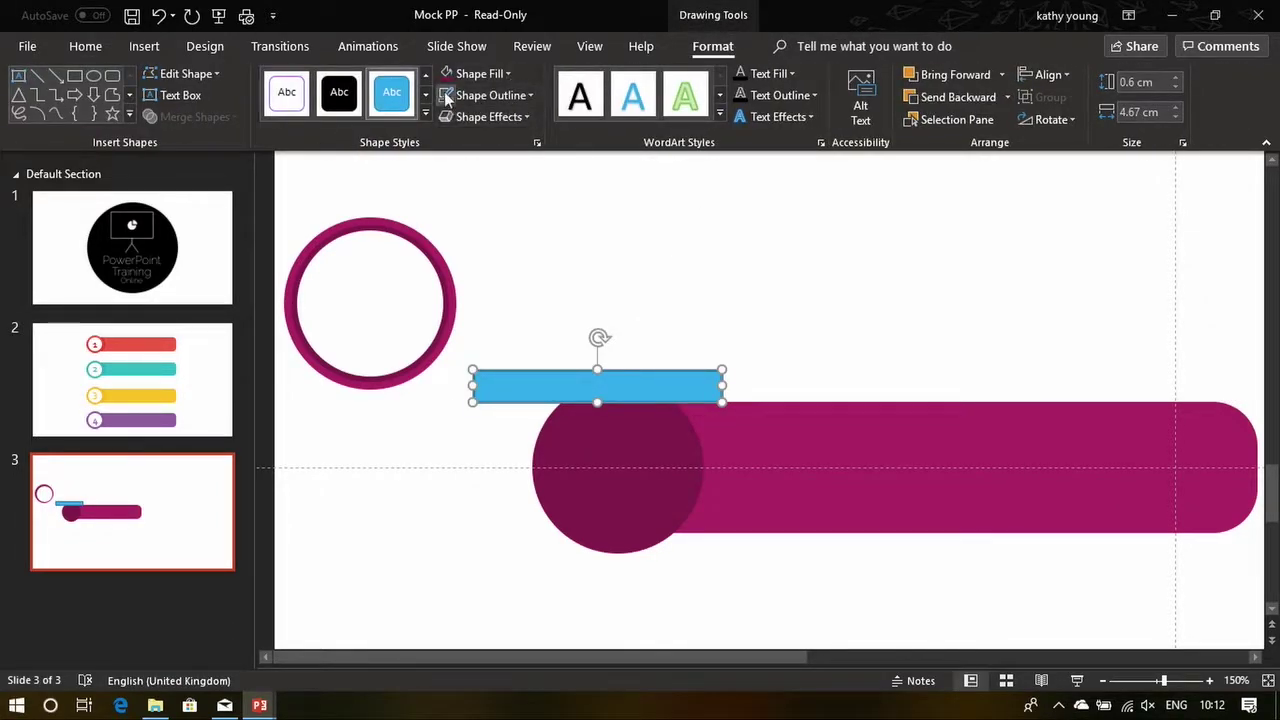
pyautogui.click(772, 285)
pyautogui.scroll(5, 622, 423)
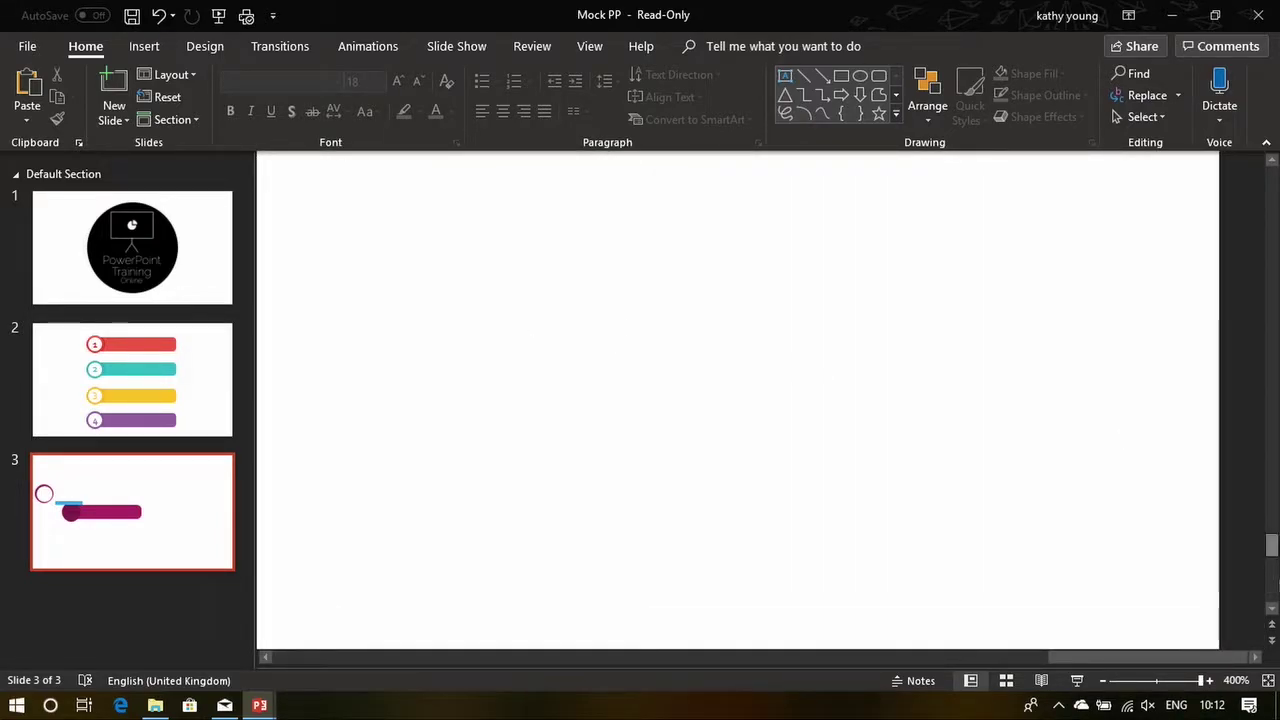
pyautogui.scroll(-5, 651, 406)
pyautogui.click(501, 597)
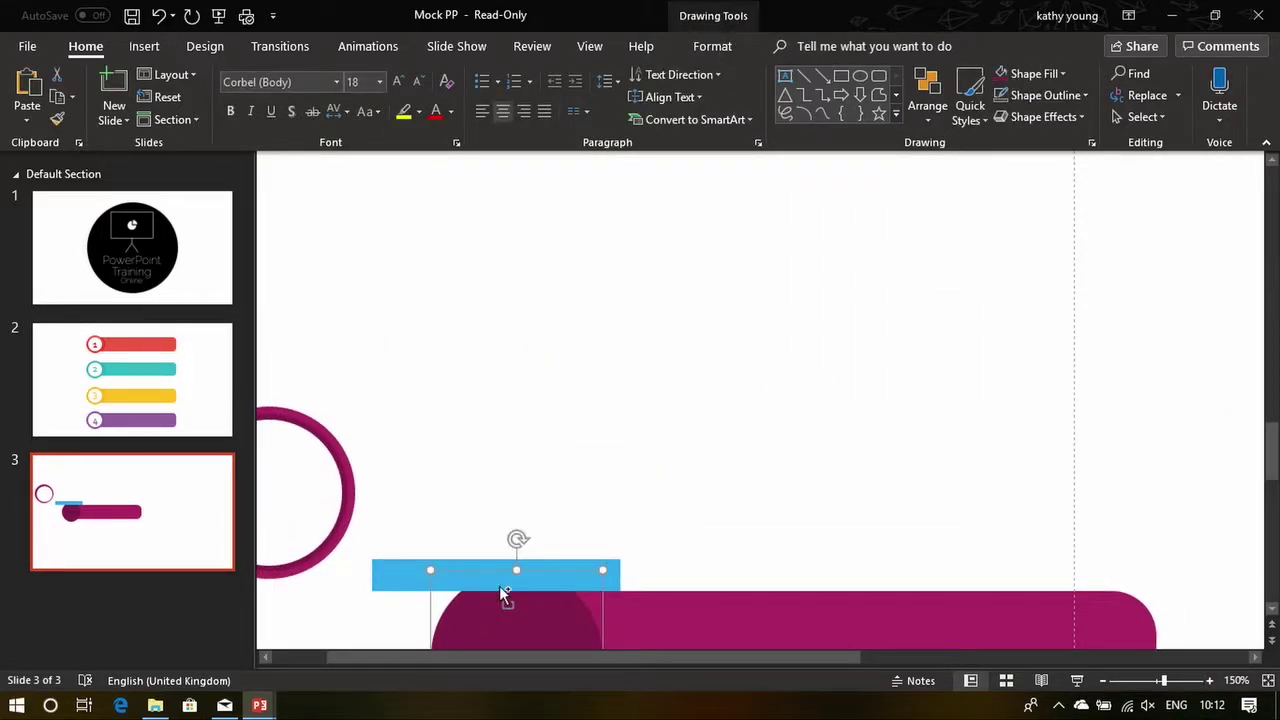
pyautogui.scroll(3, 520, 565)
# Subtract the blue rectangle from the dark circle so its top is cut flush with the banner
pyautogui.click(1097, 397)
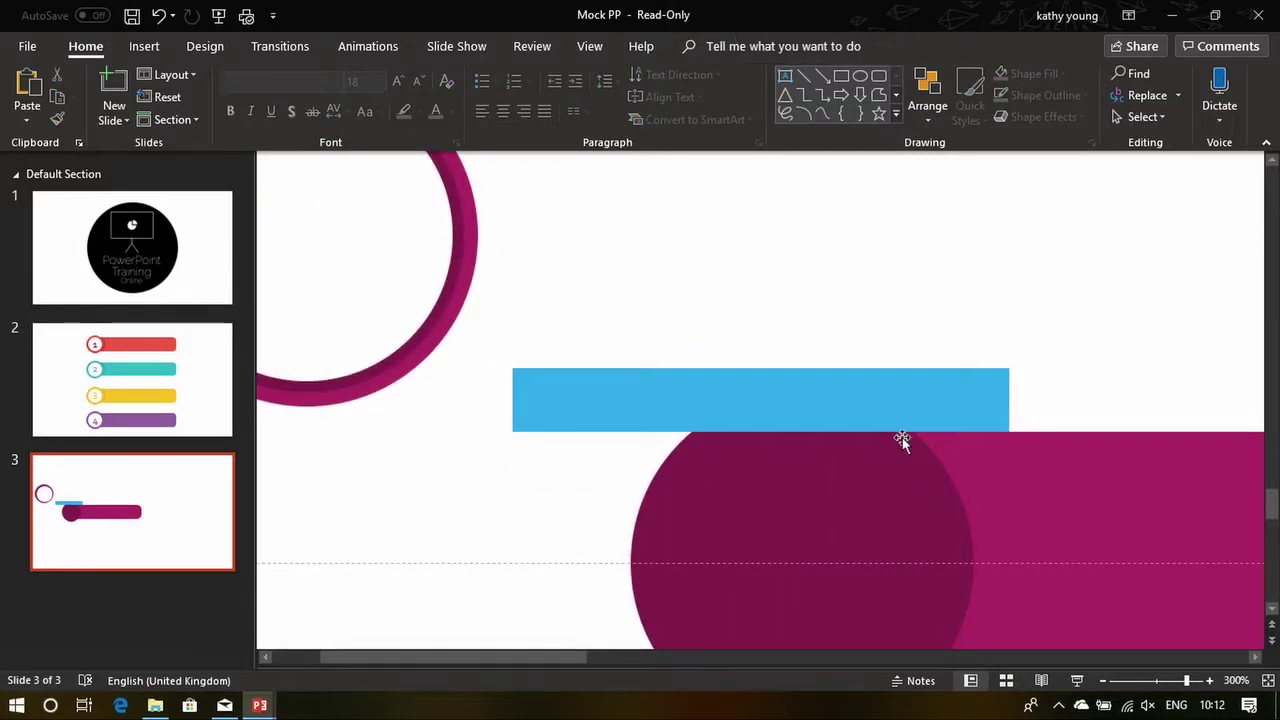
pyautogui.click(866, 458)
pyautogui.keyDown('shift'); pyautogui.click(865, 385); pyautogui.keyUp('shift')
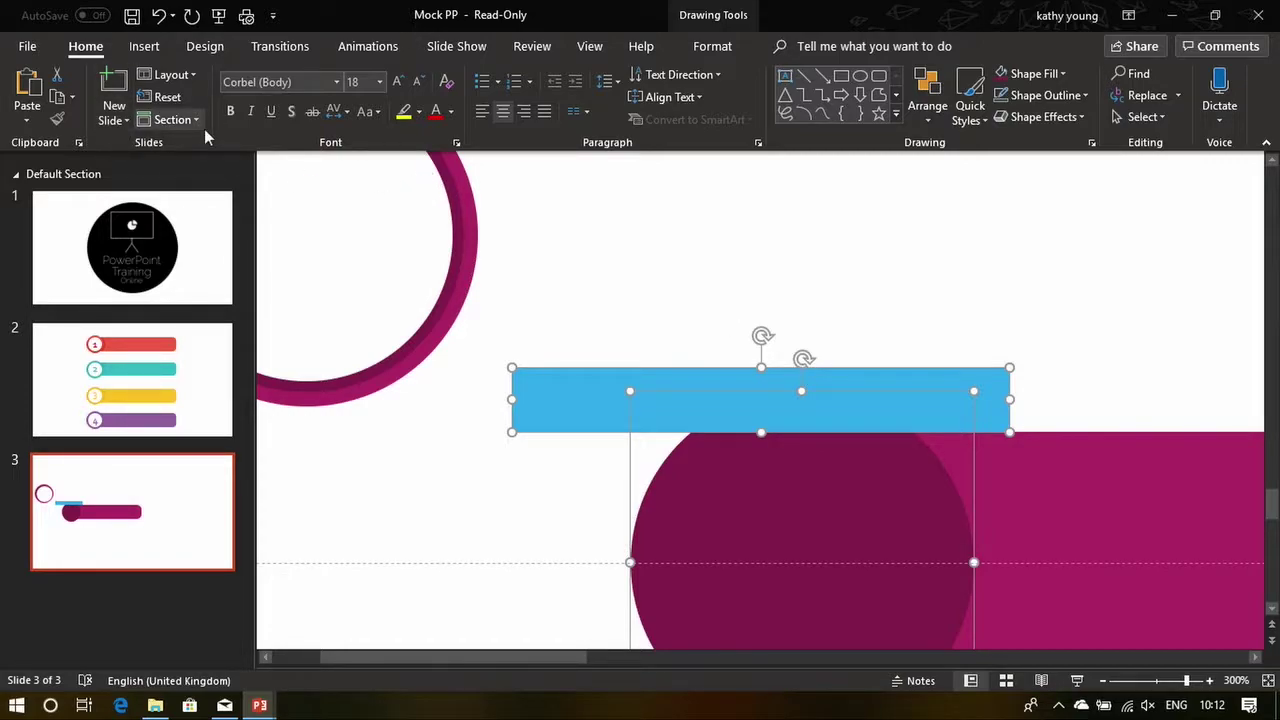
pyautogui.click(712, 46)
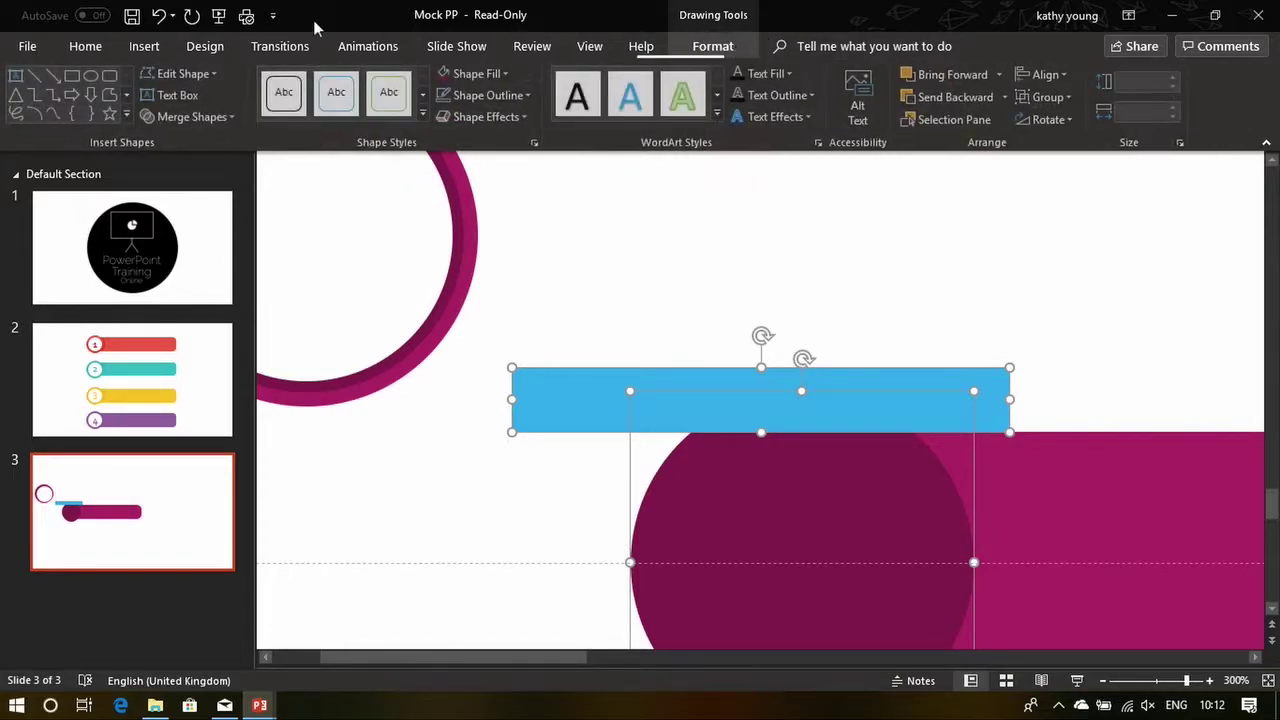
pyautogui.click(236, 118)
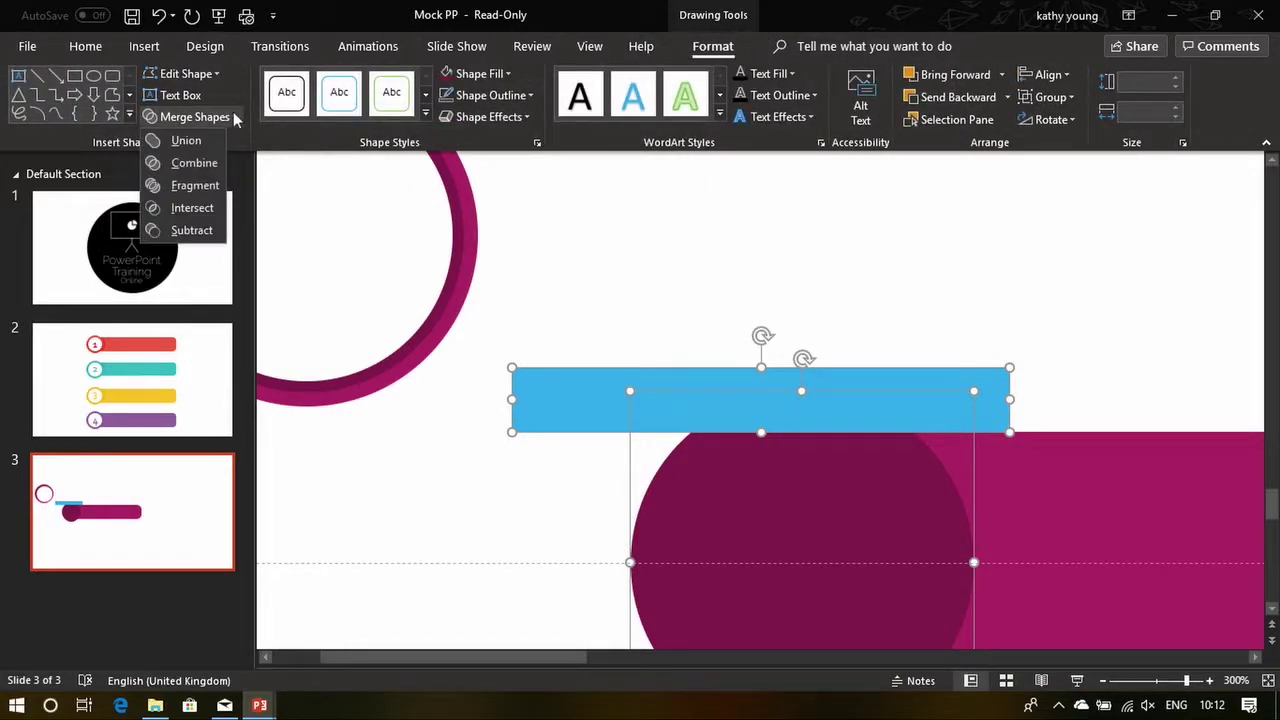
pyautogui.click(205, 236)
# Draw a rectangle about 3.81 cm wide and 0.38 cm high over the dark circle's bottom, its upper side on the banner's lower edge
pyautogui.scroll(-3, 957, 271)
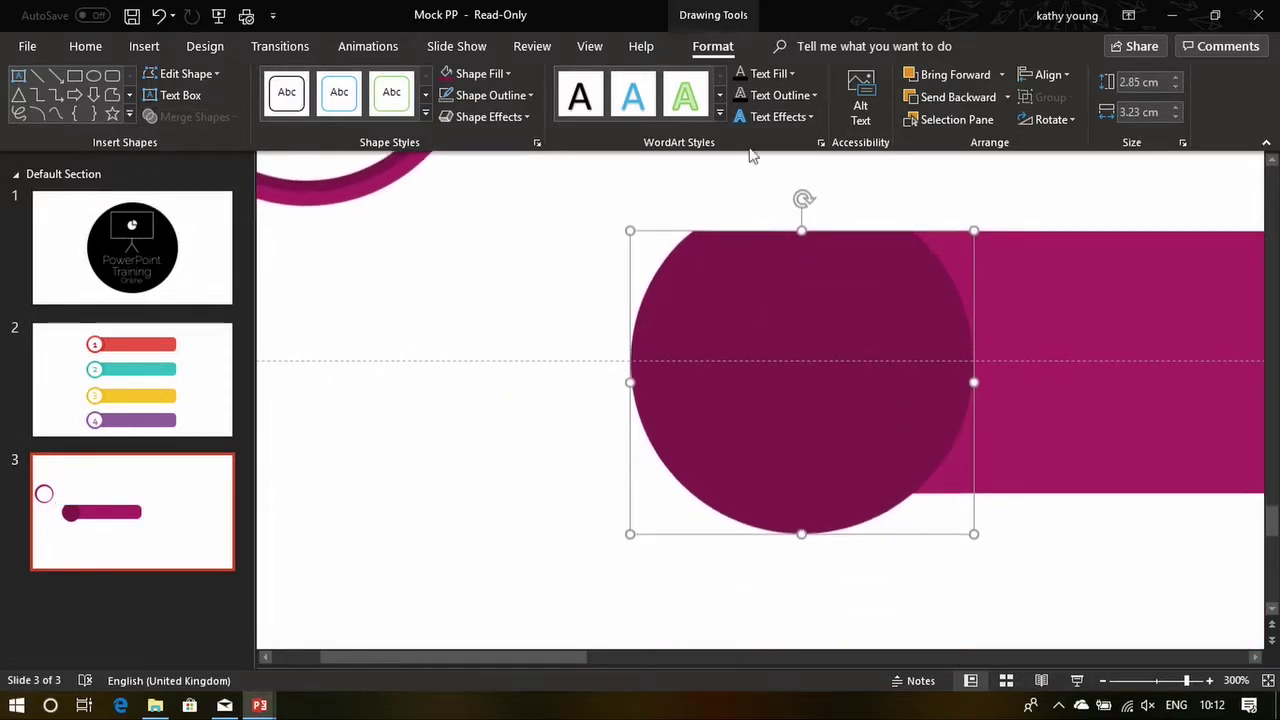
pyautogui.click(74, 76)
pyautogui.moveTo(1005, 535); pyautogui.dragTo(597, 491)
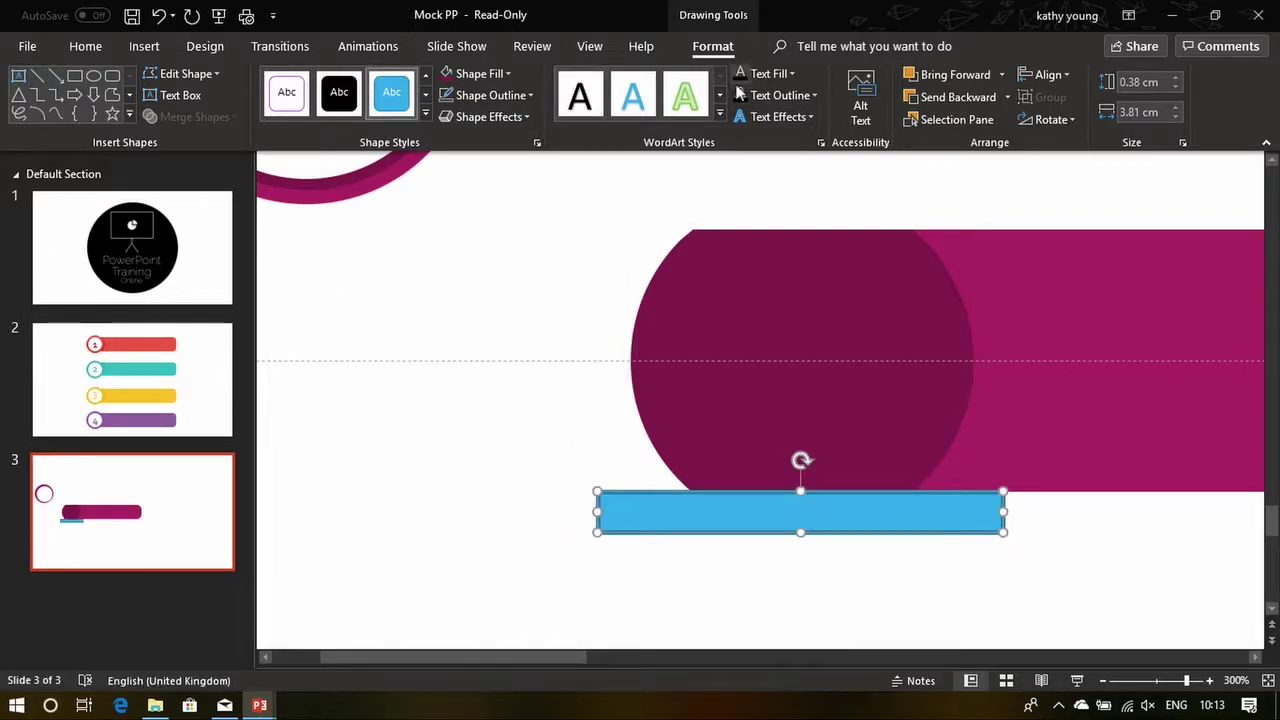
pyautogui.click(1040, 572)
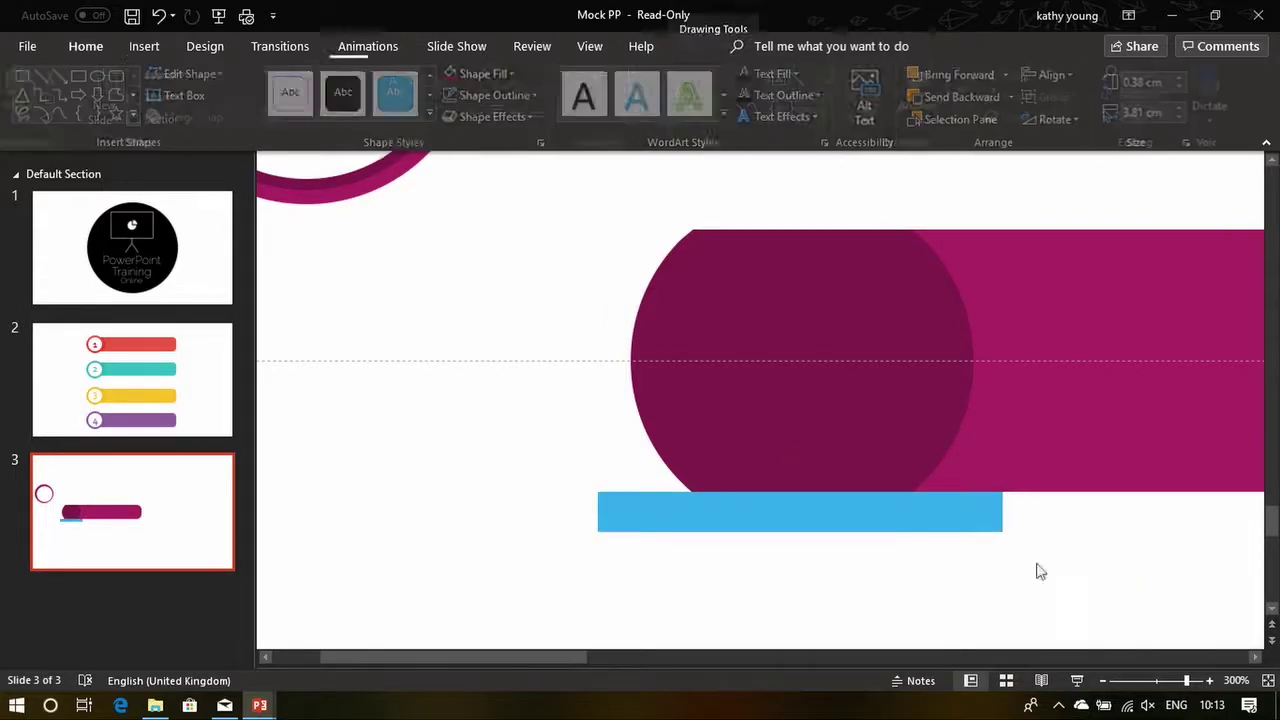
# Subtract the lower rectangle from the dark shape so its bottom is cut flush with the banner
pyautogui.click(789, 455)
pyautogui.keyDown('shift'); pyautogui.click(826, 520); pyautogui.keyUp('shift')
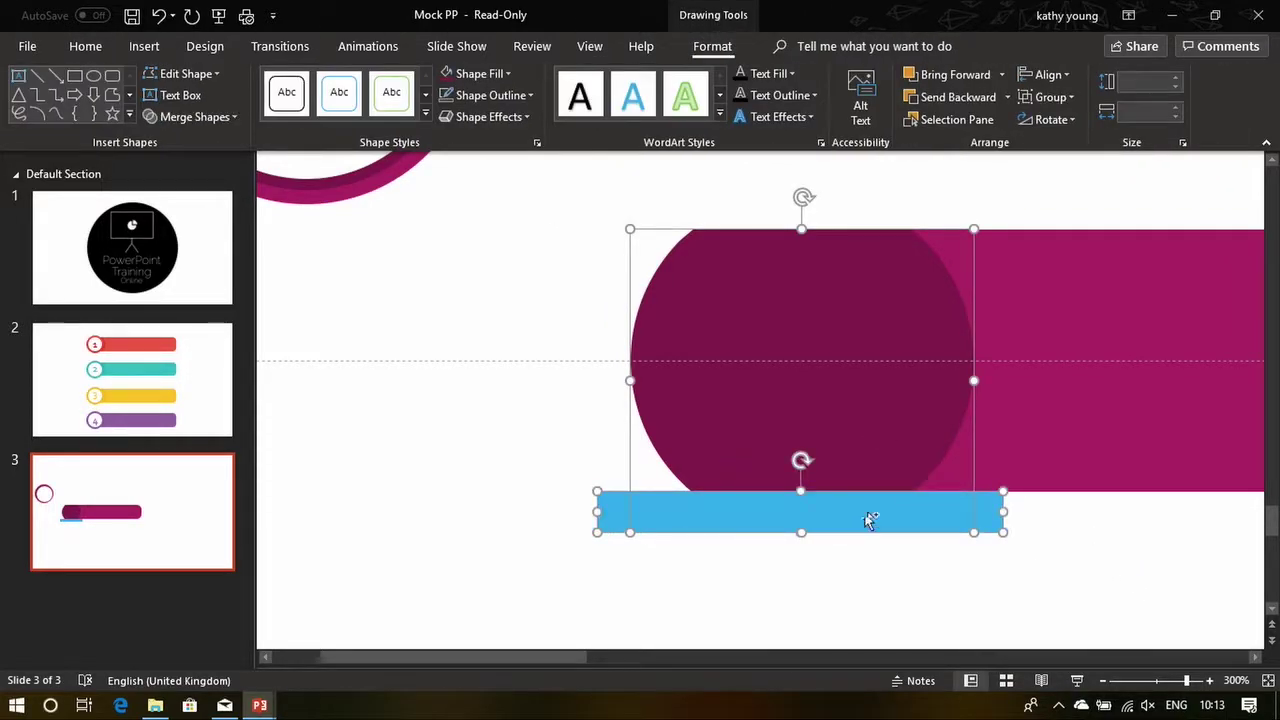
pyautogui.click(193, 117)
pyautogui.click(197, 245)
# Move the ring back over the trimmed dark shape, vertically centred on the banner and leaving a shadow crescent on its right
pyautogui.scroll(-5, 880, 583)
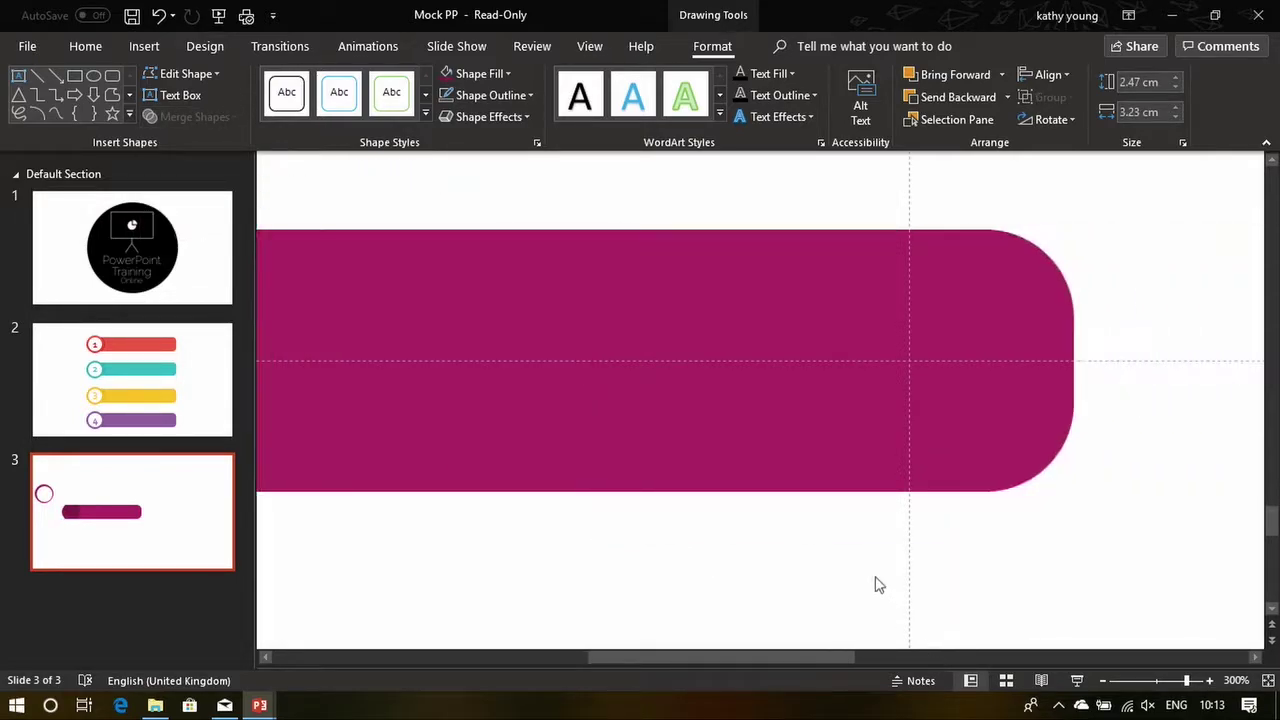
pyautogui.click(622, 502)
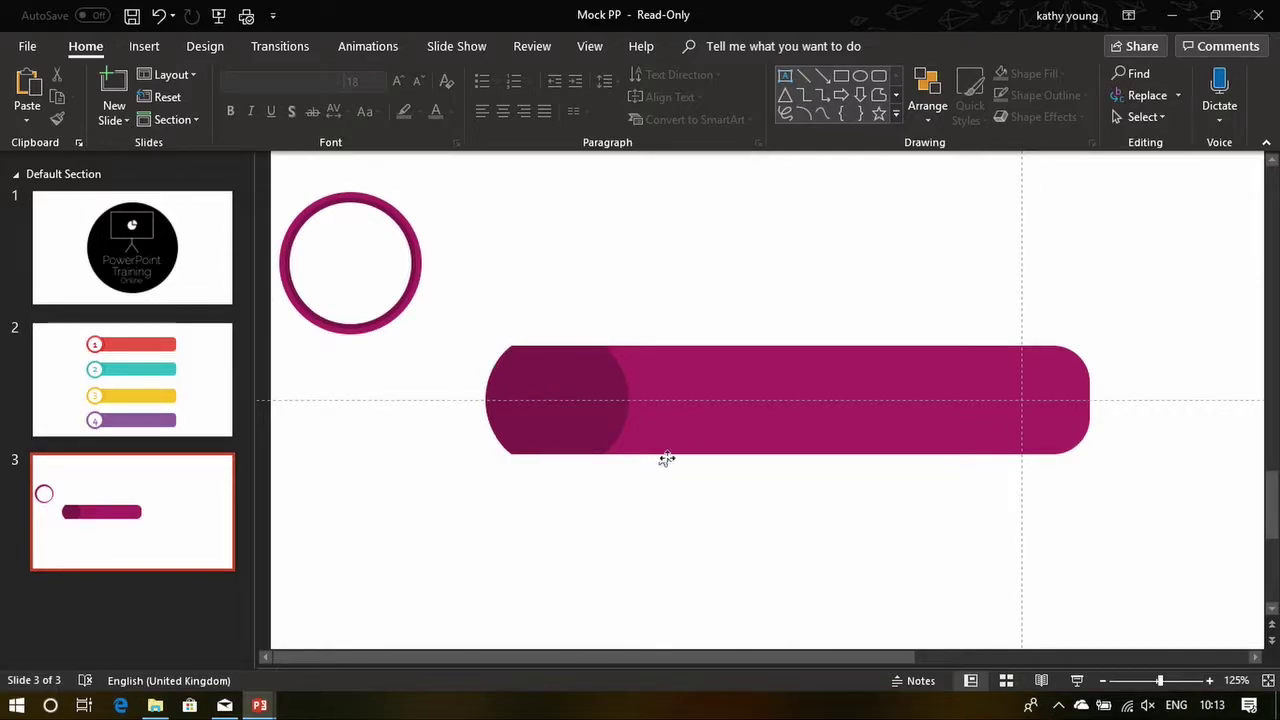
pyautogui.click(374, 225)
pyautogui.moveTo(369, 186)
pyautogui.mouseDown()
pyautogui.moveTo(500, 306)
pyautogui.moveTo(567, 320)
pyautogui.mouseUp()
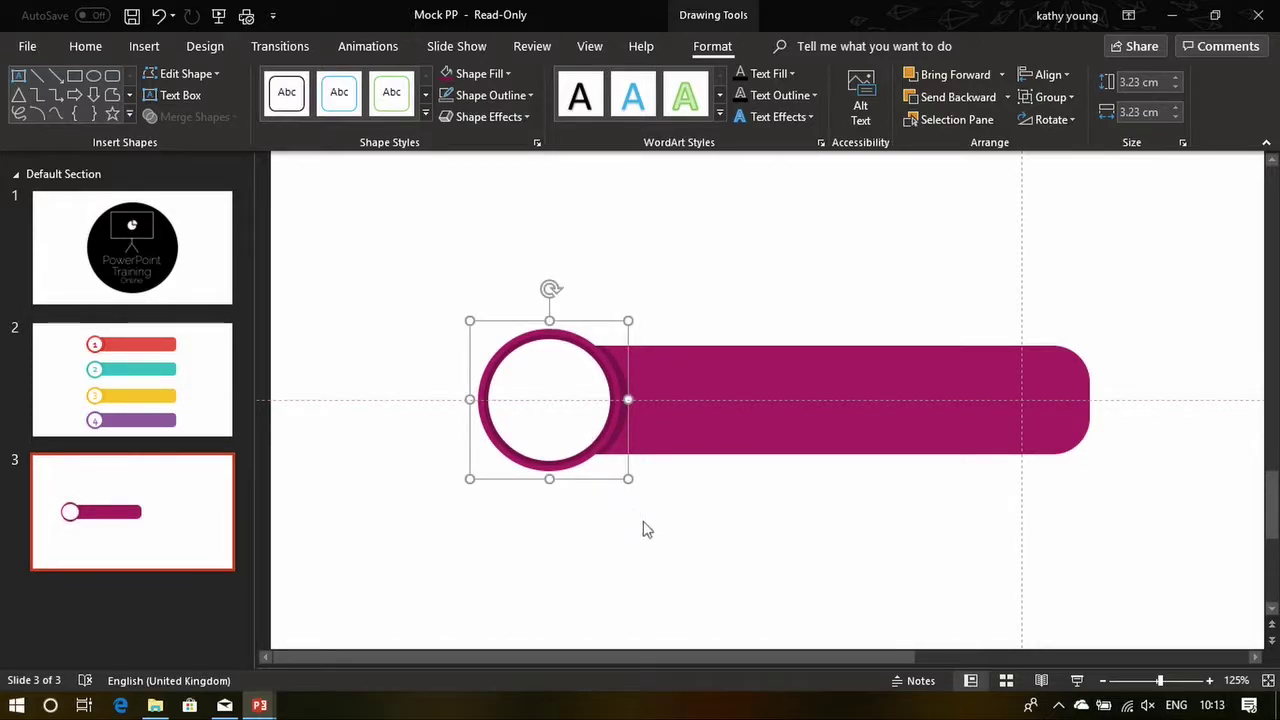
pyautogui.click(617, 511)
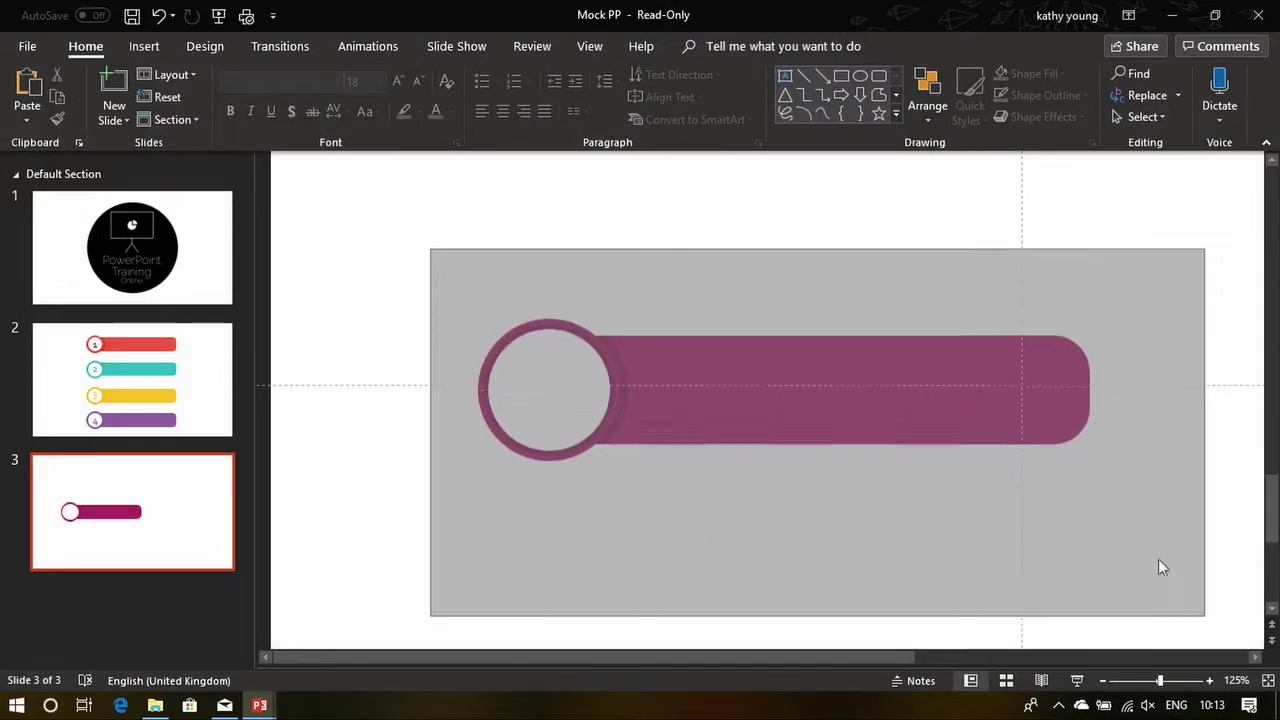
pyautogui.click(808, 583)
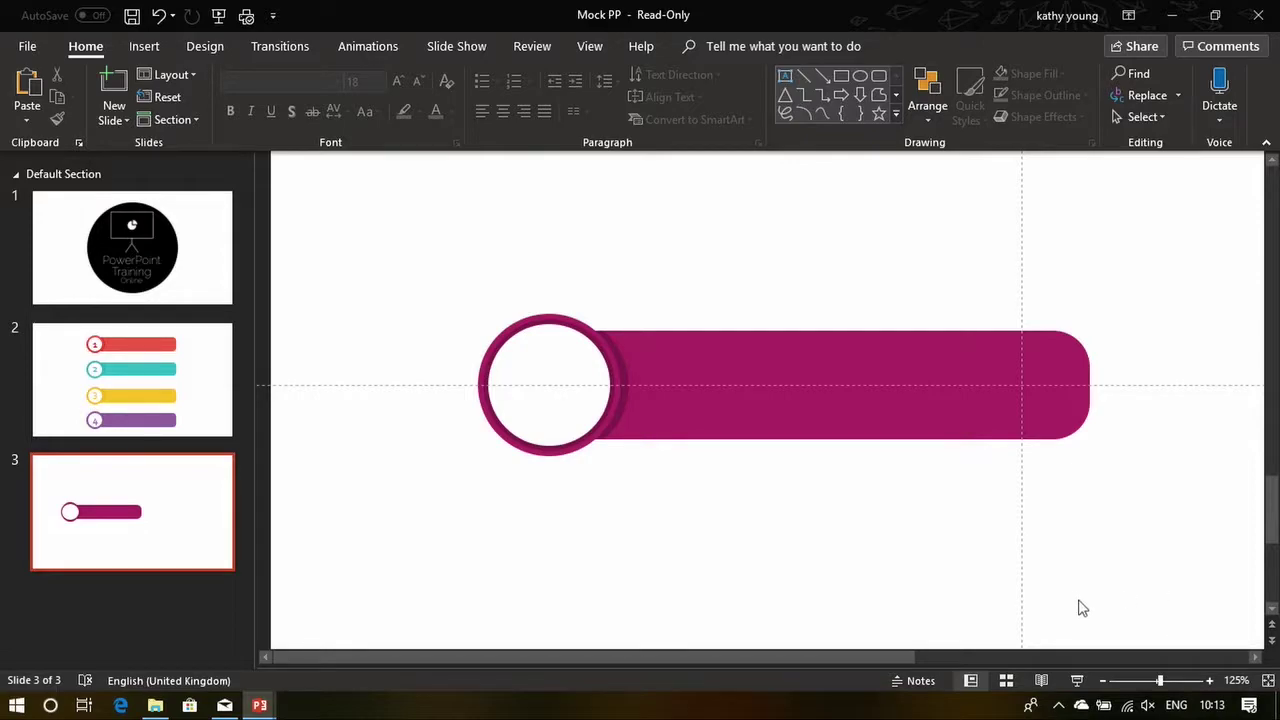
pyautogui.moveTo(410, 254); pyautogui.dragTo(1245, 545)
pyautogui.click(431, 306)
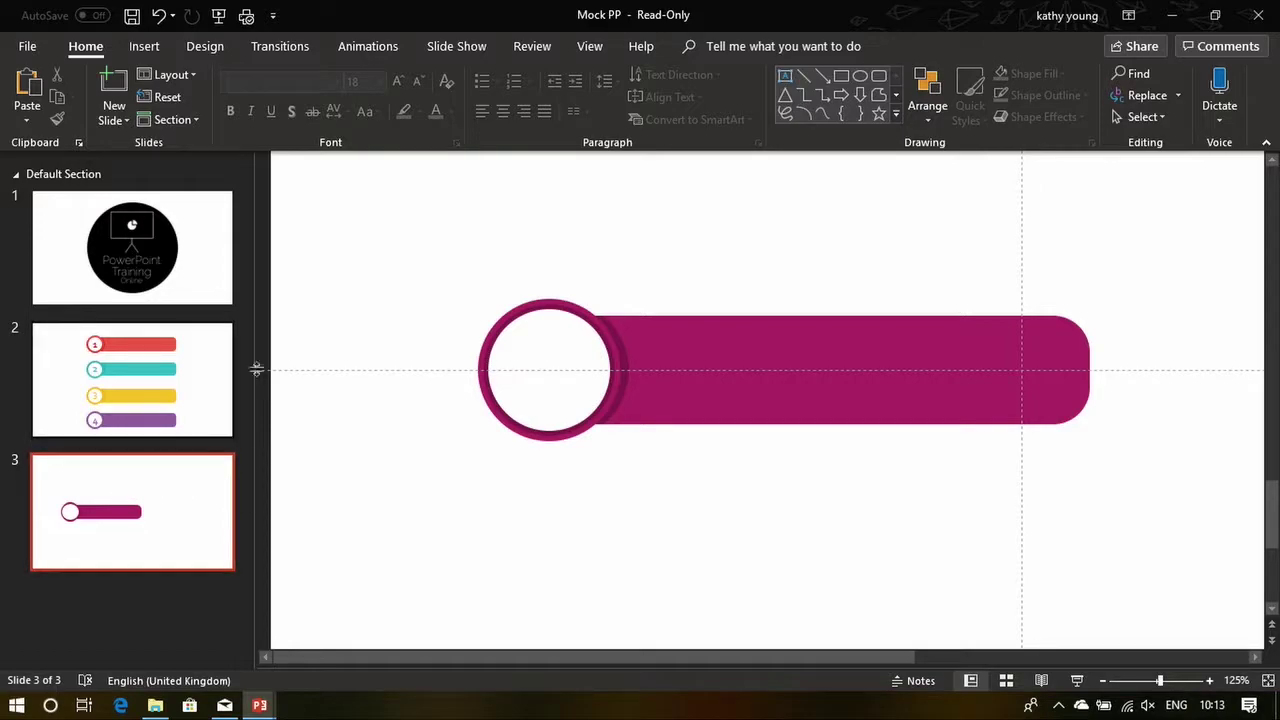
# Add a text box containing the number 1 and move it onto the white circle inside the ring
pyautogui.click(785, 77)
pyautogui.click(482, 223)
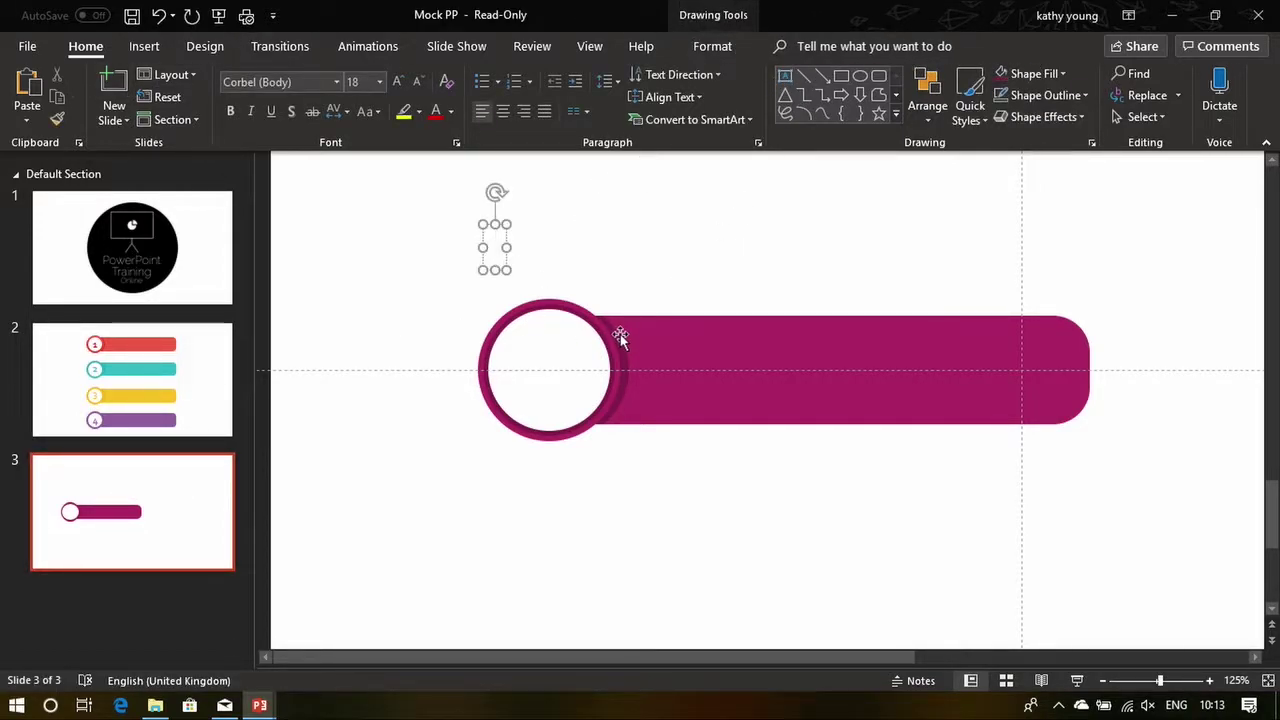
pyautogui.write('1')
pyautogui.moveTo(508, 270); pyautogui.dragTo(555, 387)
# Enlarge the number 1 to 80 pt and centre it in the white circle
pyautogui.click(401, 80)
pyautogui.click(401, 80)
pyautogui.click(401, 80)
pyautogui.click(401, 80)
pyautogui.click(401, 80)
pyautogui.click(401, 80)
pyautogui.click(401, 80)
pyautogui.click(401, 80)
pyautogui.click(403, 80)
pyautogui.click(403, 80)
pyautogui.click(403, 80)
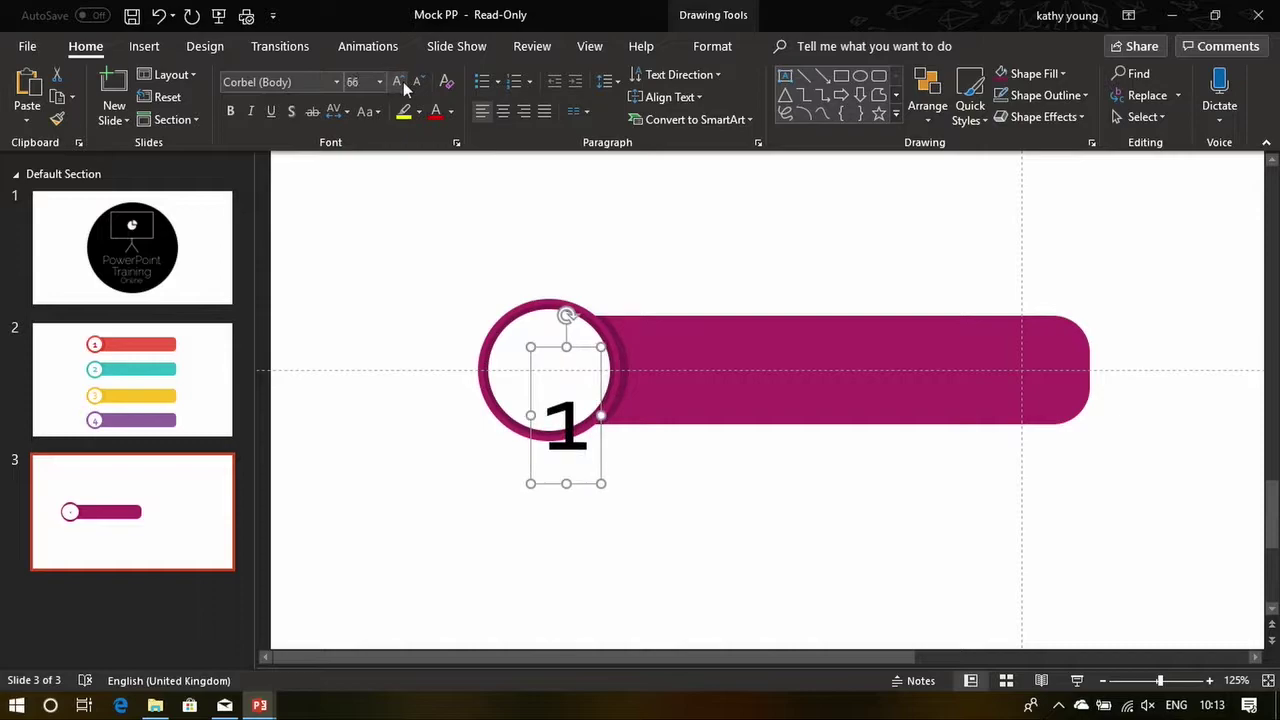
pyautogui.click(403, 80)
pyautogui.click(403, 80)
pyautogui.moveTo(617, 457); pyautogui.dragTo(594, 376)
# Change the number 1 to Arial and centre it again in the white circle
pyautogui.click(337, 82)
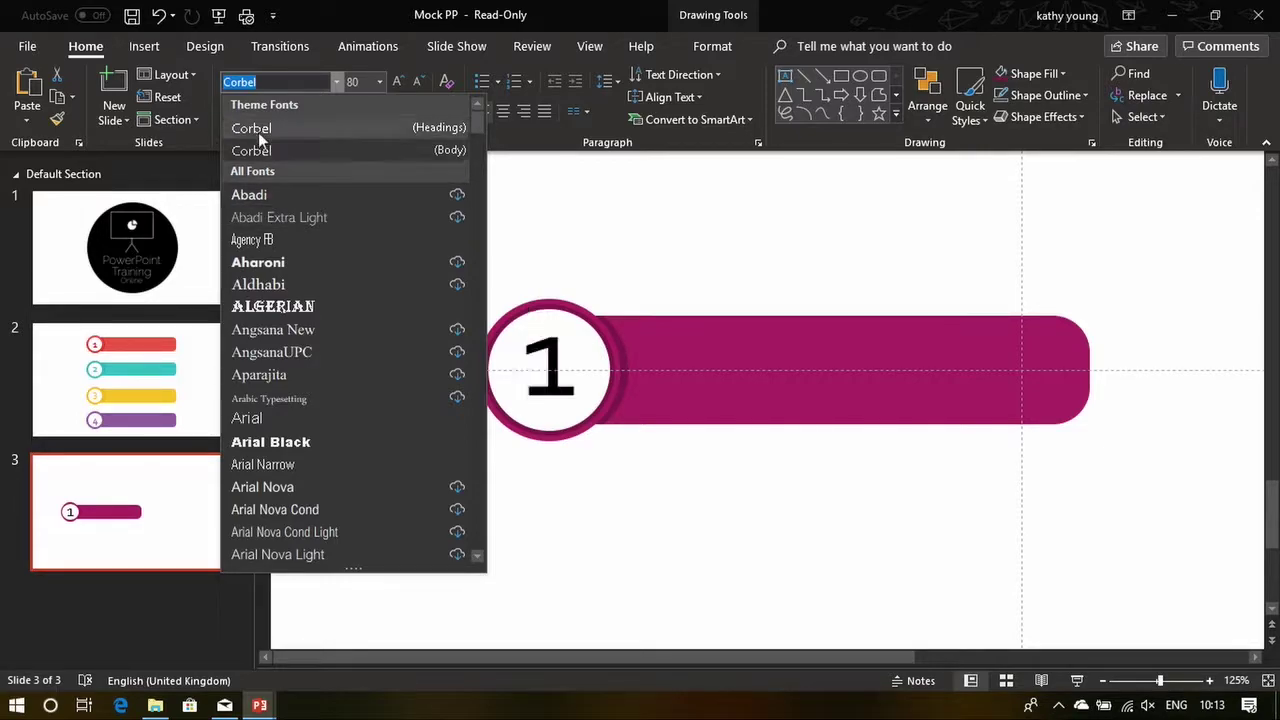
pyautogui.click(288, 428)
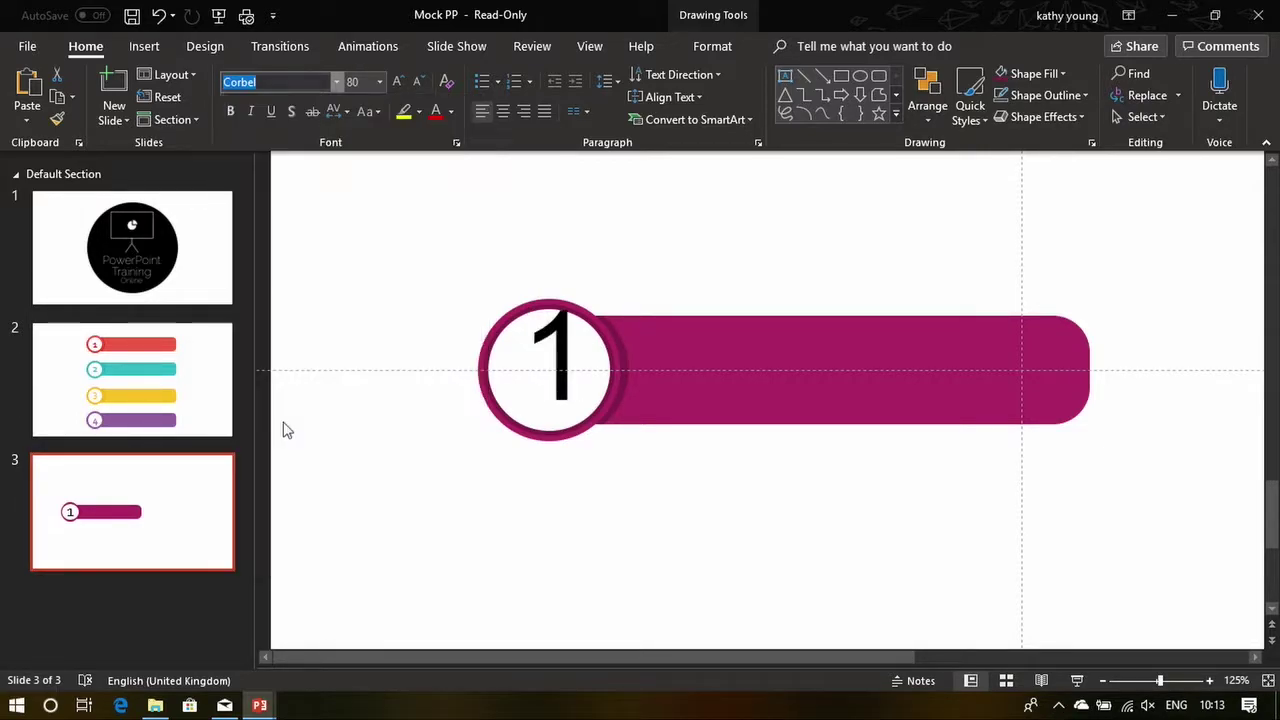
pyautogui.moveTo(586, 277); pyautogui.dragTo(582, 298)
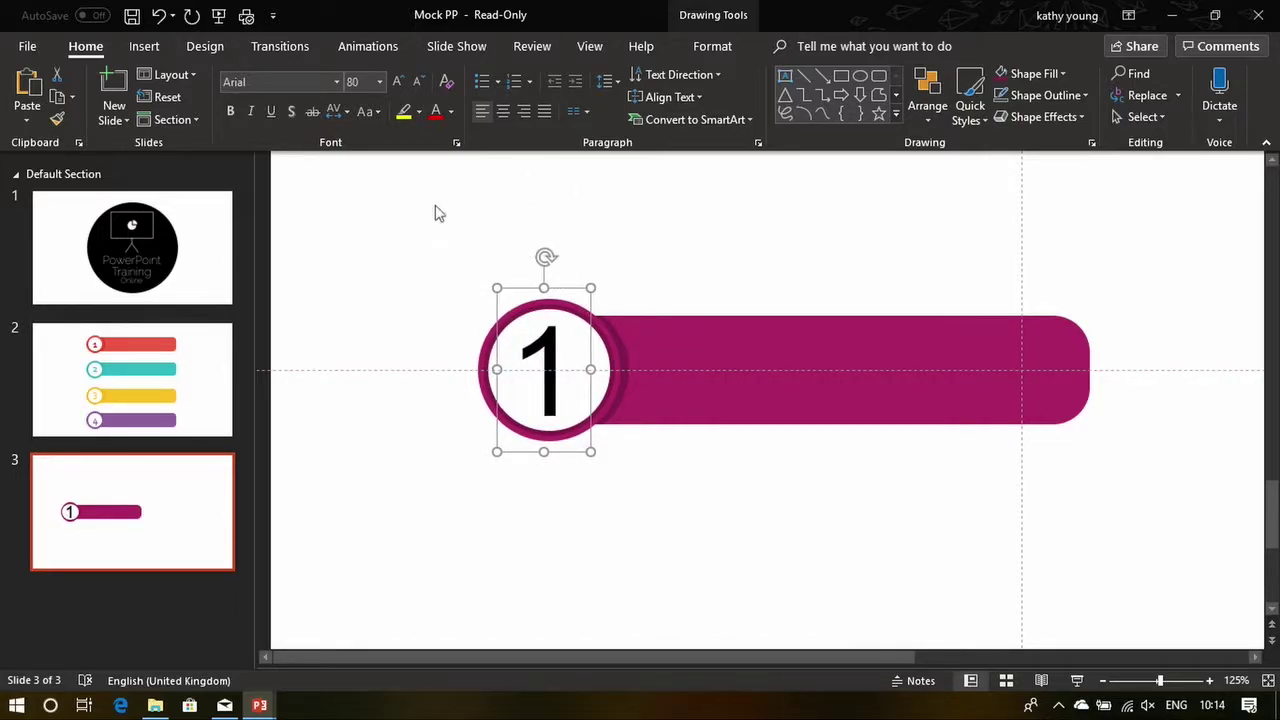
# Try recent colours on the number 1 and settle on the magenta that matches the banner
pyautogui.click(451, 112)
pyautogui.click(468, 294)
pyautogui.click(451, 112)
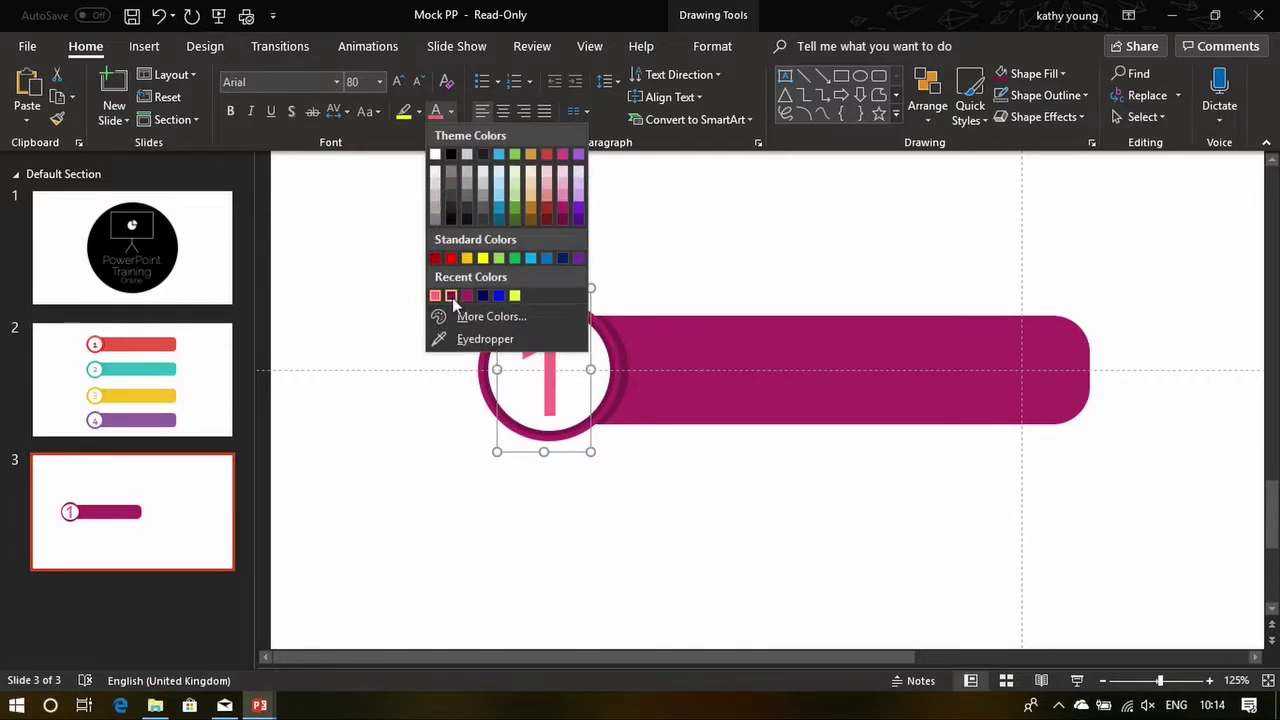
pyautogui.click(452, 296)
pyautogui.click(452, 114)
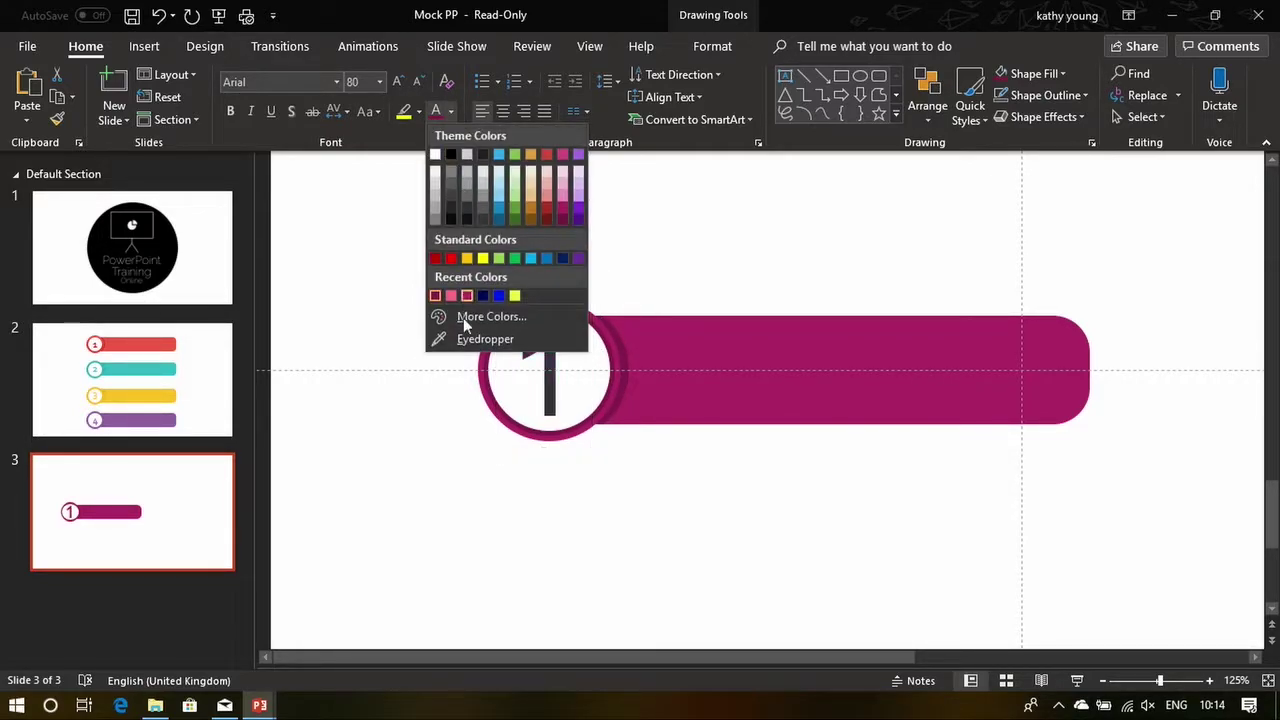
pyautogui.click(455, 295)
pyautogui.click(677, 271)
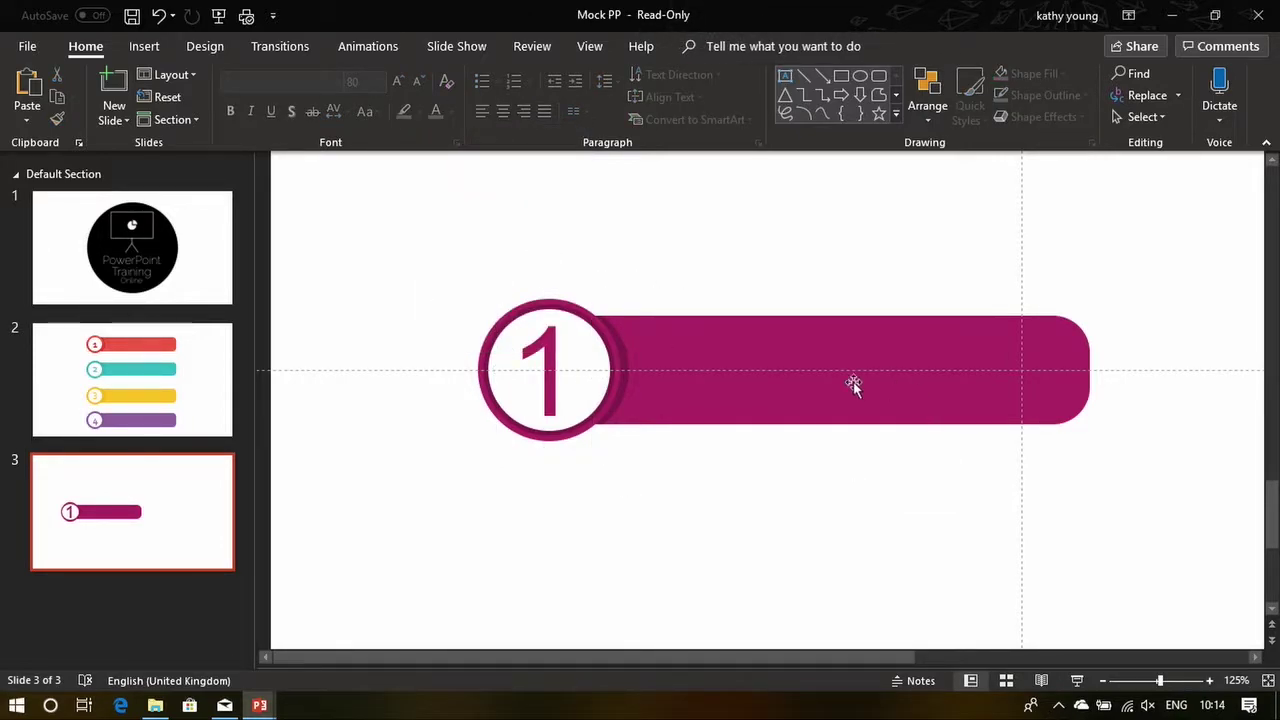
# Group the number, ring, shadow and banner, and move the group to the slide's upper-left area
pyautogui.scroll(-5, 640, 354)
pyautogui.moveTo(660, 382)
pyautogui.mouseDown()
pyautogui.moveTo(671, 357)
pyautogui.moveTo(626, 291)
pyautogui.mouseUp()
pyautogui.click(671, 383)
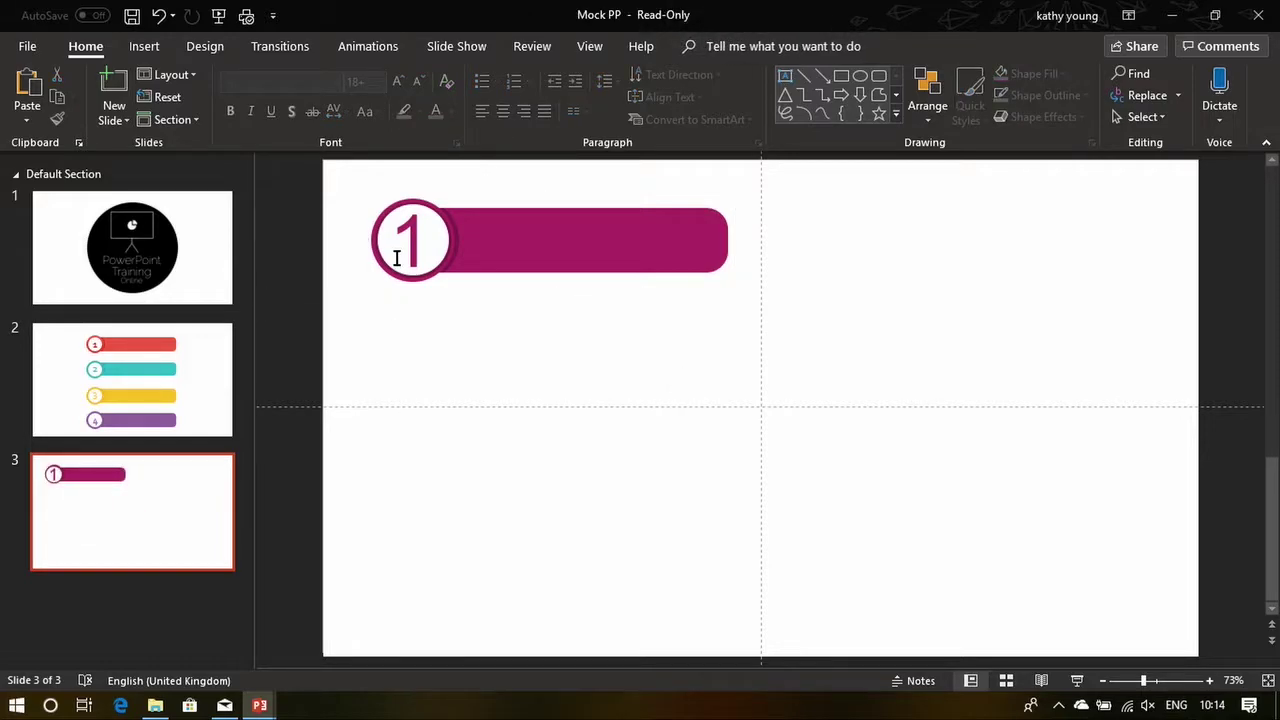
pyautogui.click(424, 235)
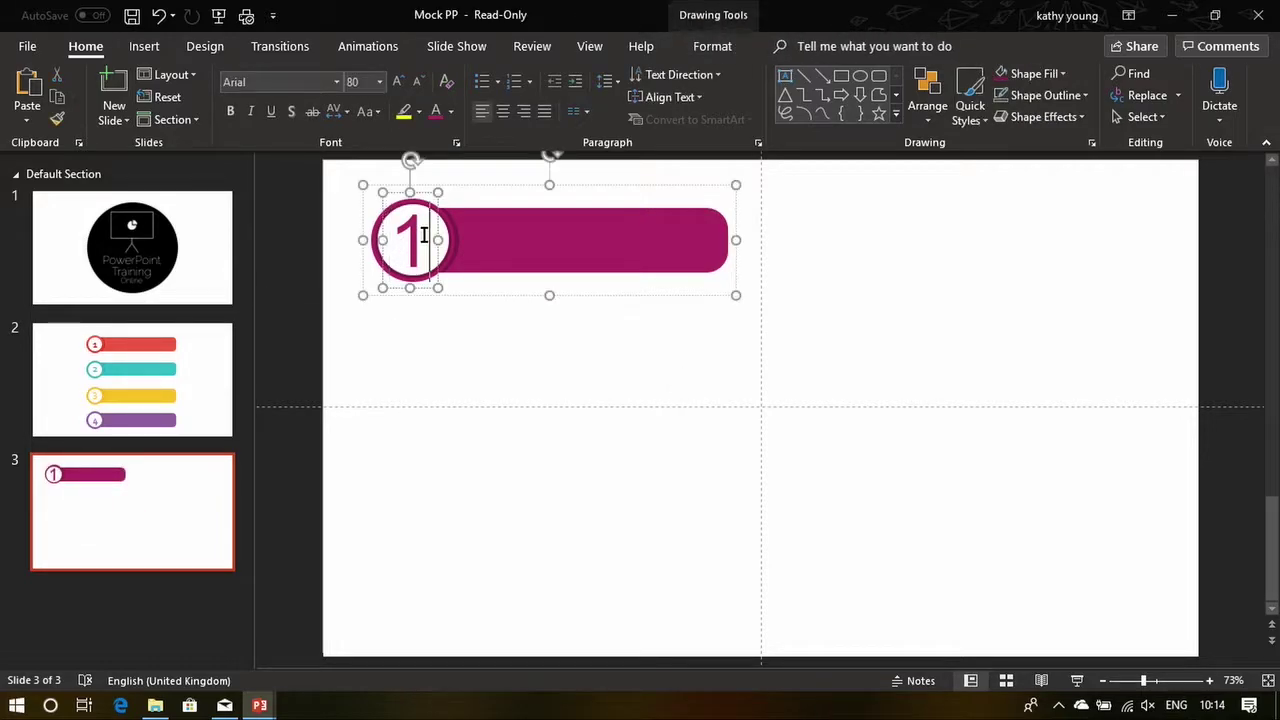
# Reduce the number 1 to 66 pt and centre it again in the white circle
pyautogui.click(419, 82)
pyautogui.click(419, 82)
pyautogui.moveTo(423, 229); pyautogui.dragTo(435, 224)
pyautogui.click(577, 448)
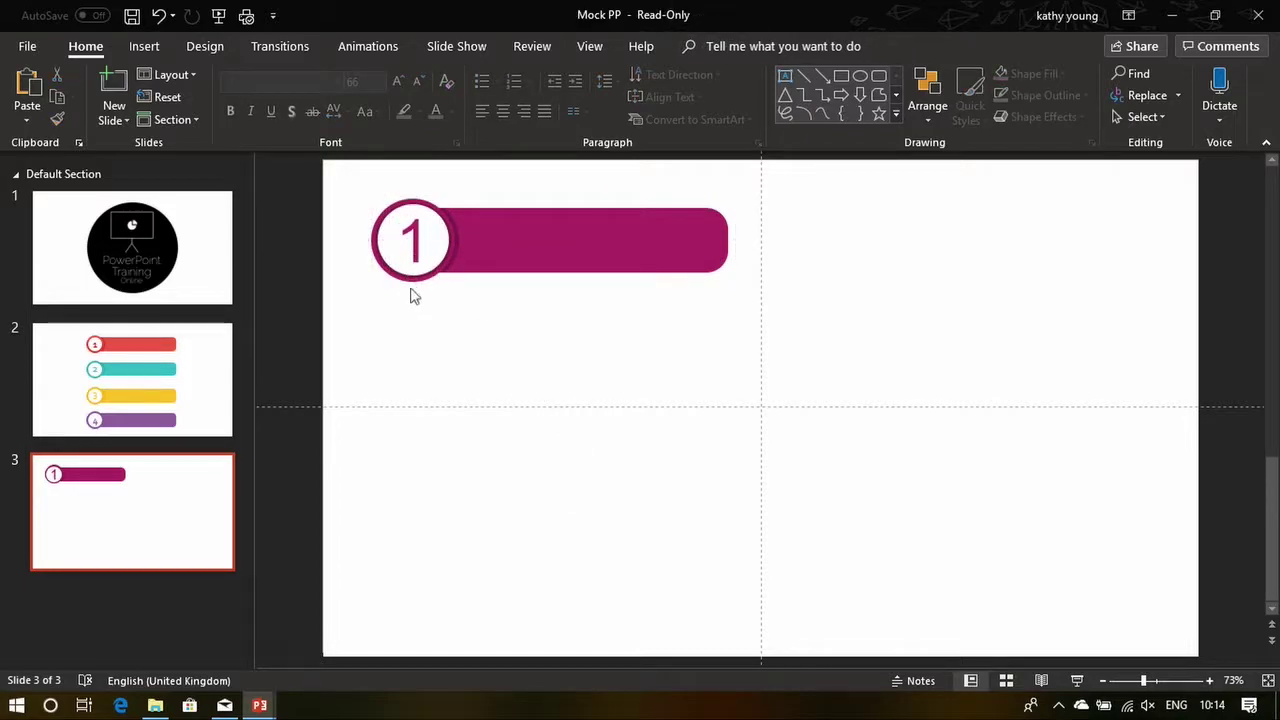
# Add a full stop after the number 1 and reposition the text in the middle of the white circle
pyautogui.click(414, 245)
pyautogui.click(416, 257)
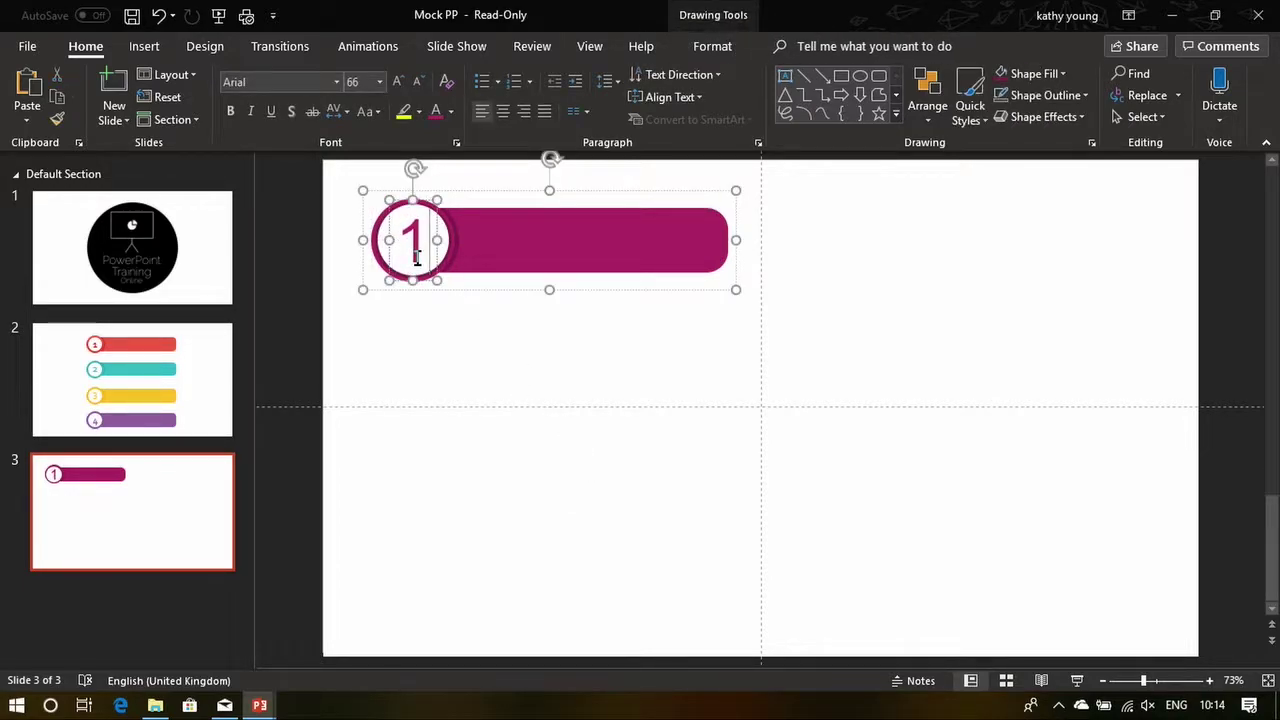
pyautogui.write('.')
pyautogui.moveTo(443, 194); pyautogui.dragTo(427, 197)
pyautogui.click(530, 393)
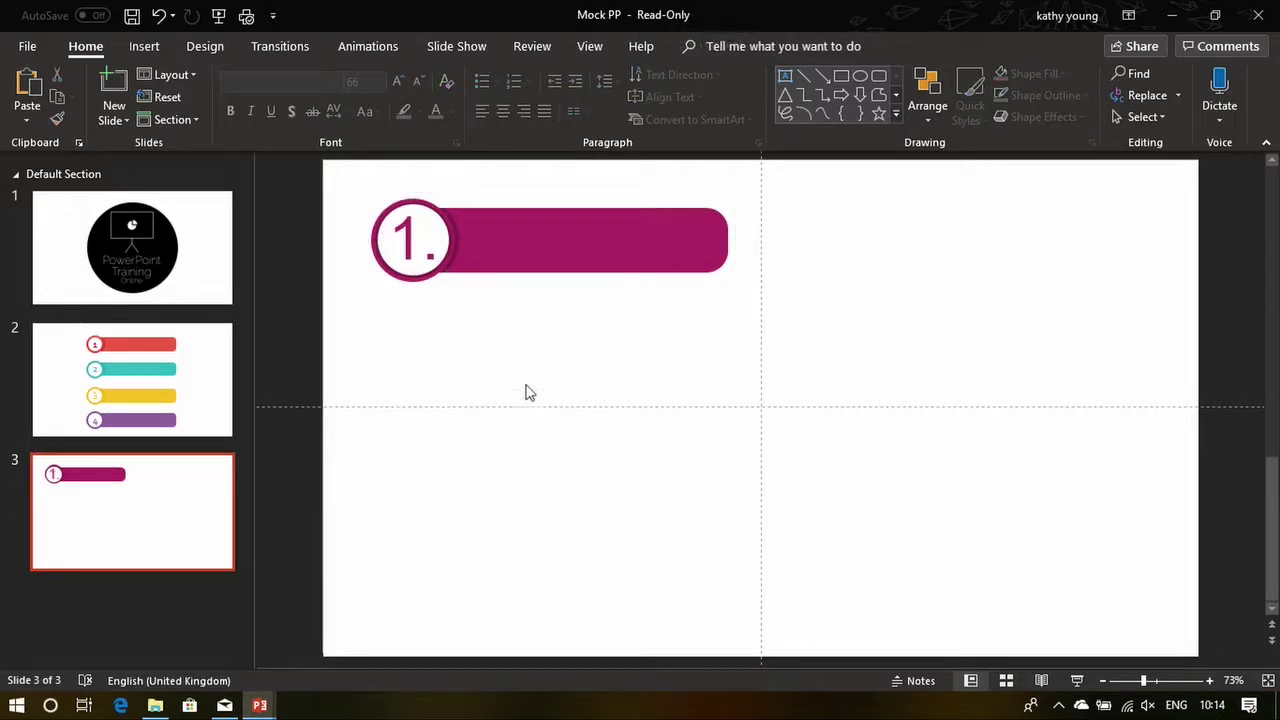
# Tighten the character spacing of the "1." text in the white circle
pyautogui.click(428, 270)
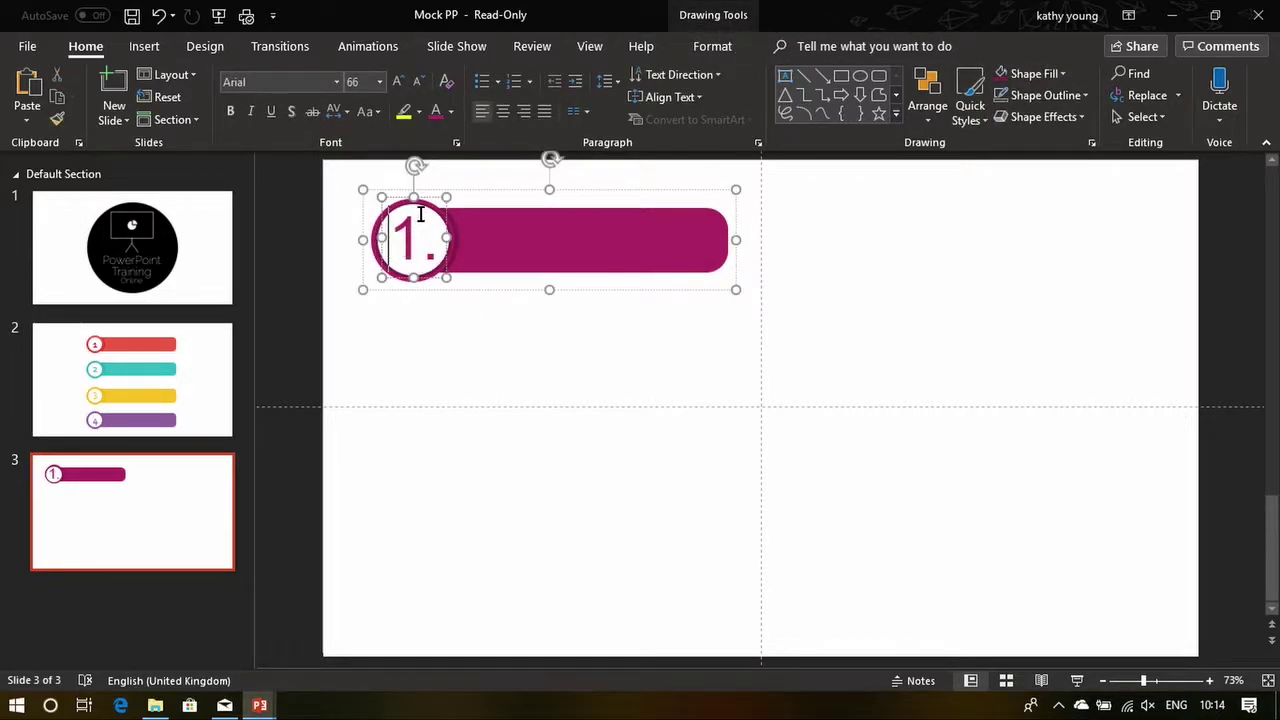
pyautogui.click(344, 111)
pyautogui.click(377, 133)
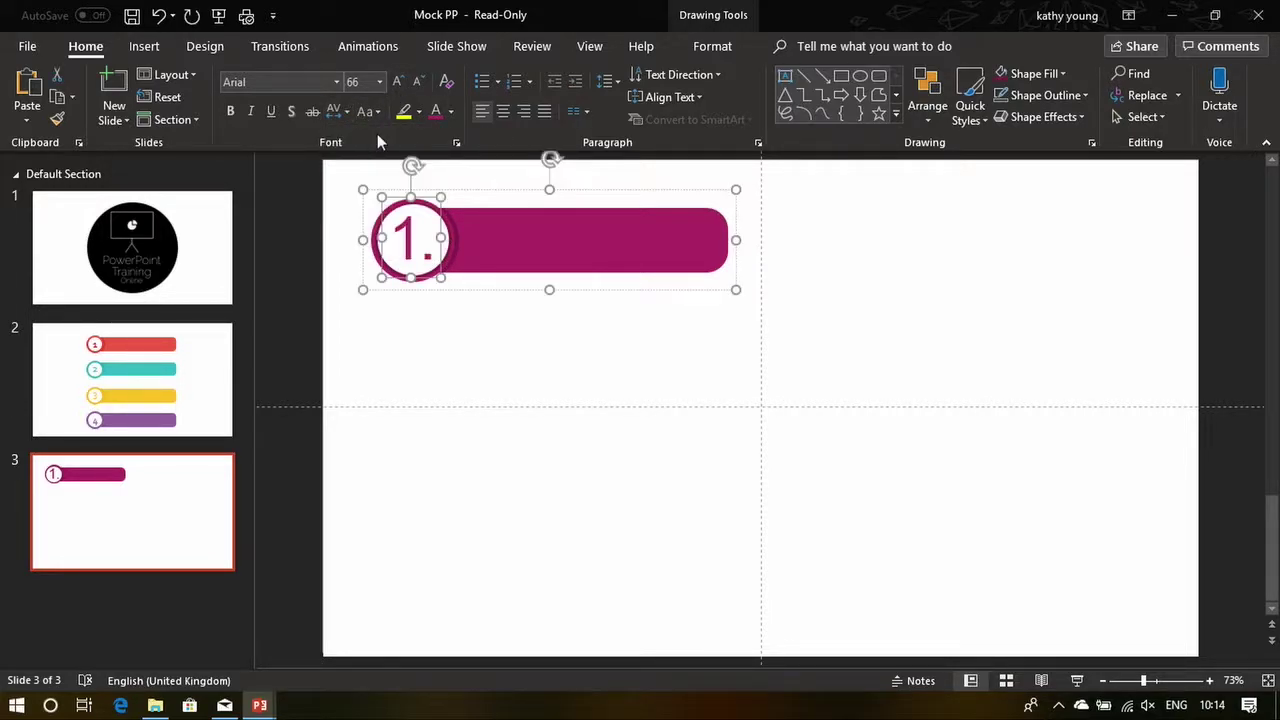
pyautogui.click(470, 361)
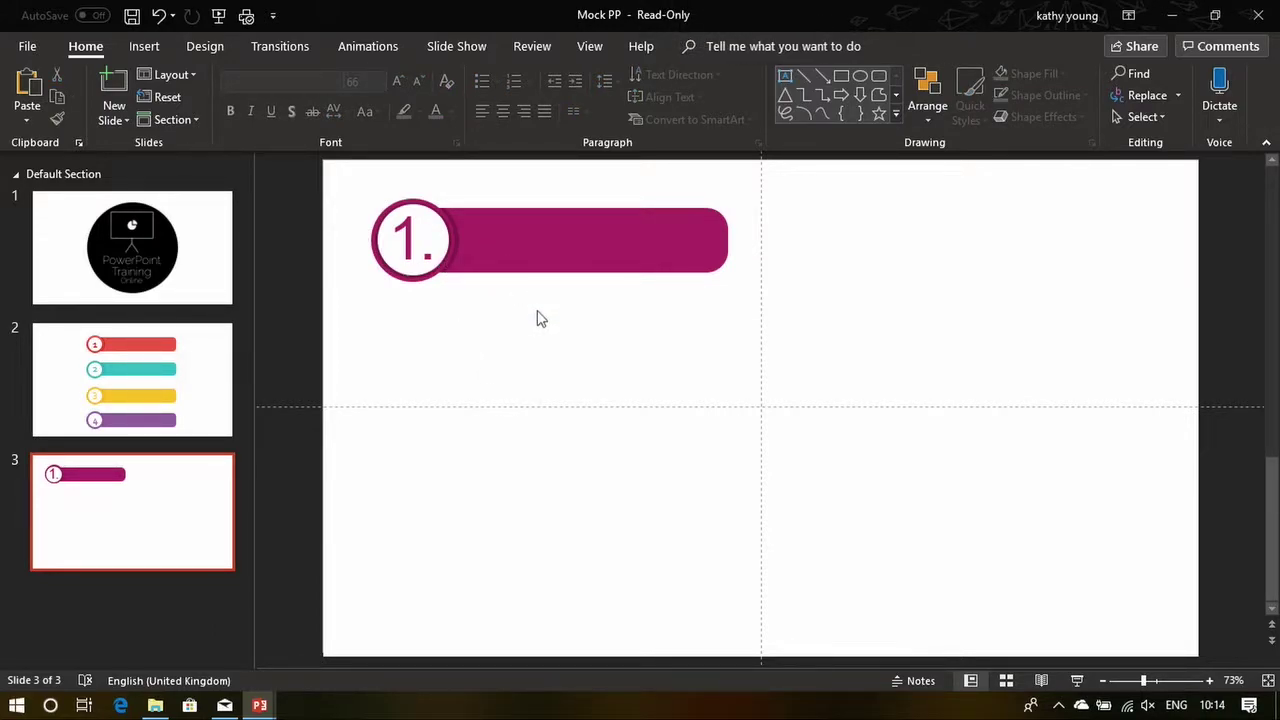
# Duplicate the grouped circle-and-banner twice and place the copies below the original, aligned with its left edge
pyautogui.moveTo(968, 358)
pyautogui.mouseDown()
pyautogui.moveTo(657, 272)
pyautogui.moveTo(292, 144)
pyautogui.mouseUp()
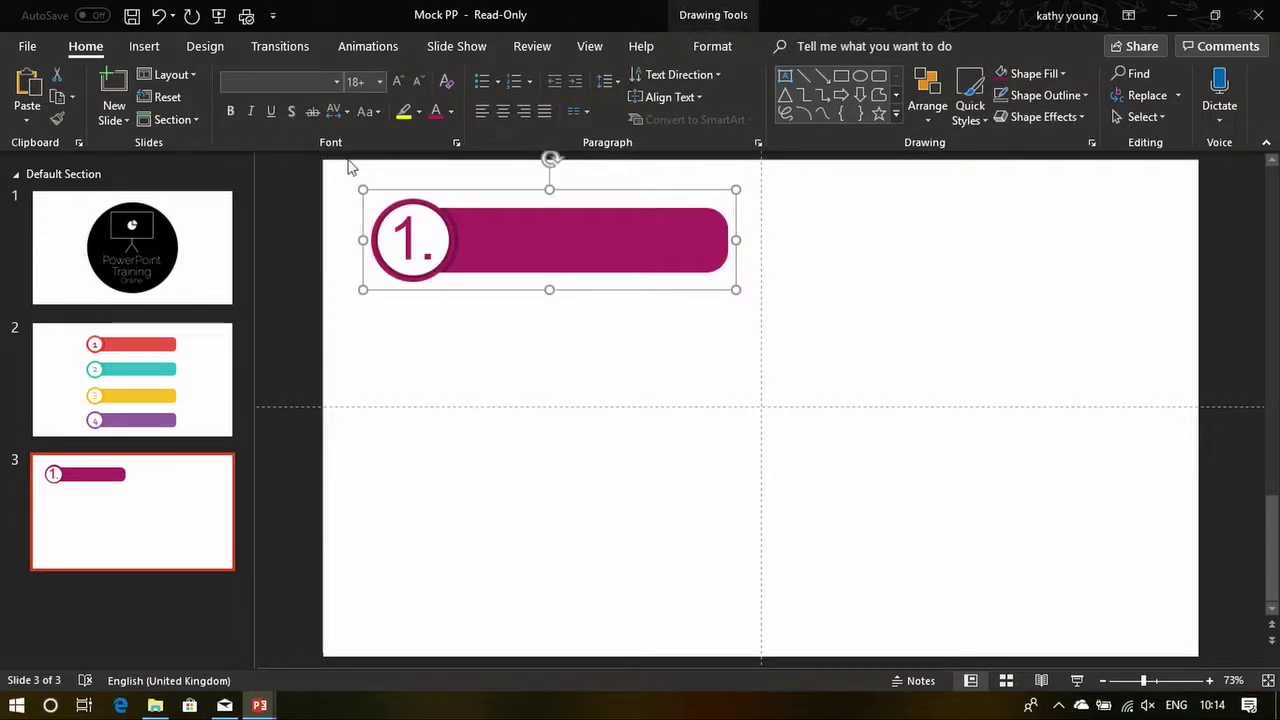
pyautogui.hotkey('ctrl', 'v')
pyautogui.moveTo(540, 311); pyautogui.dragTo(518, 397)
pyautogui.hotkey('ctrl', 'v')
pyautogui.moveTo(509, 297); pyautogui.dragTo(494, 526)
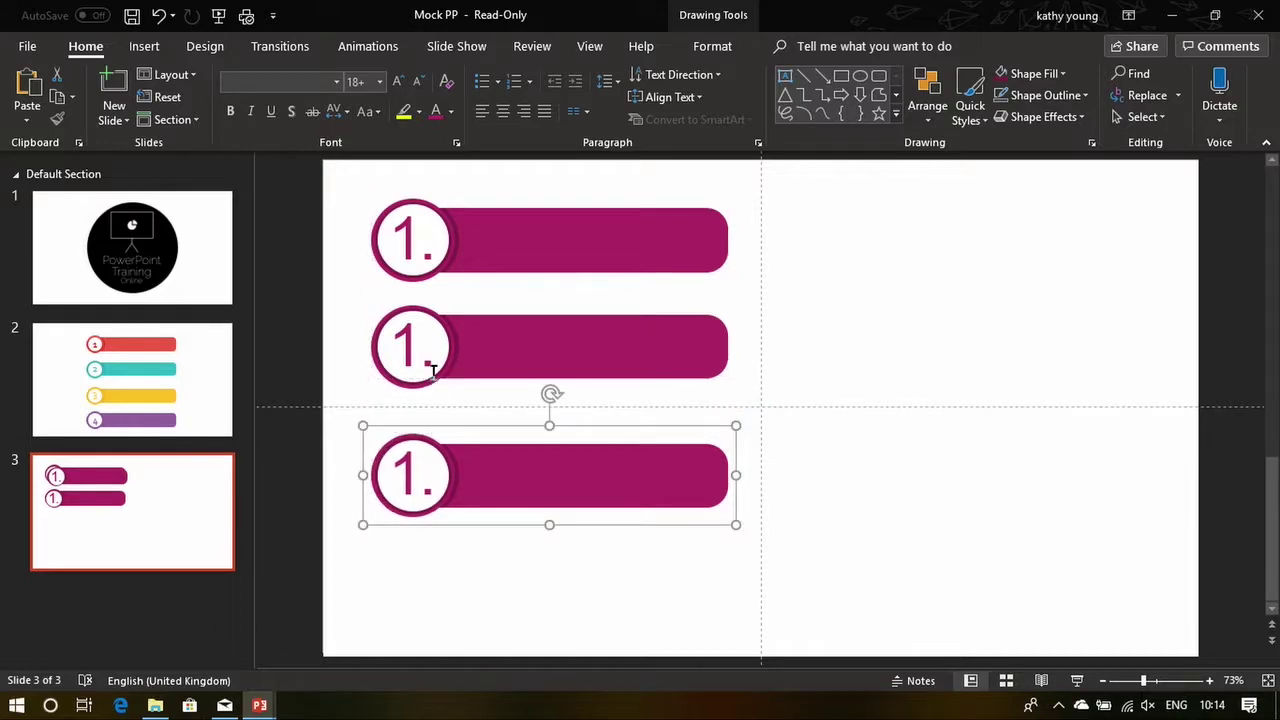
# Change the number in the middle banner's circle to "2."
pyautogui.click(422, 360)
pyautogui.doubleClick(422, 360)
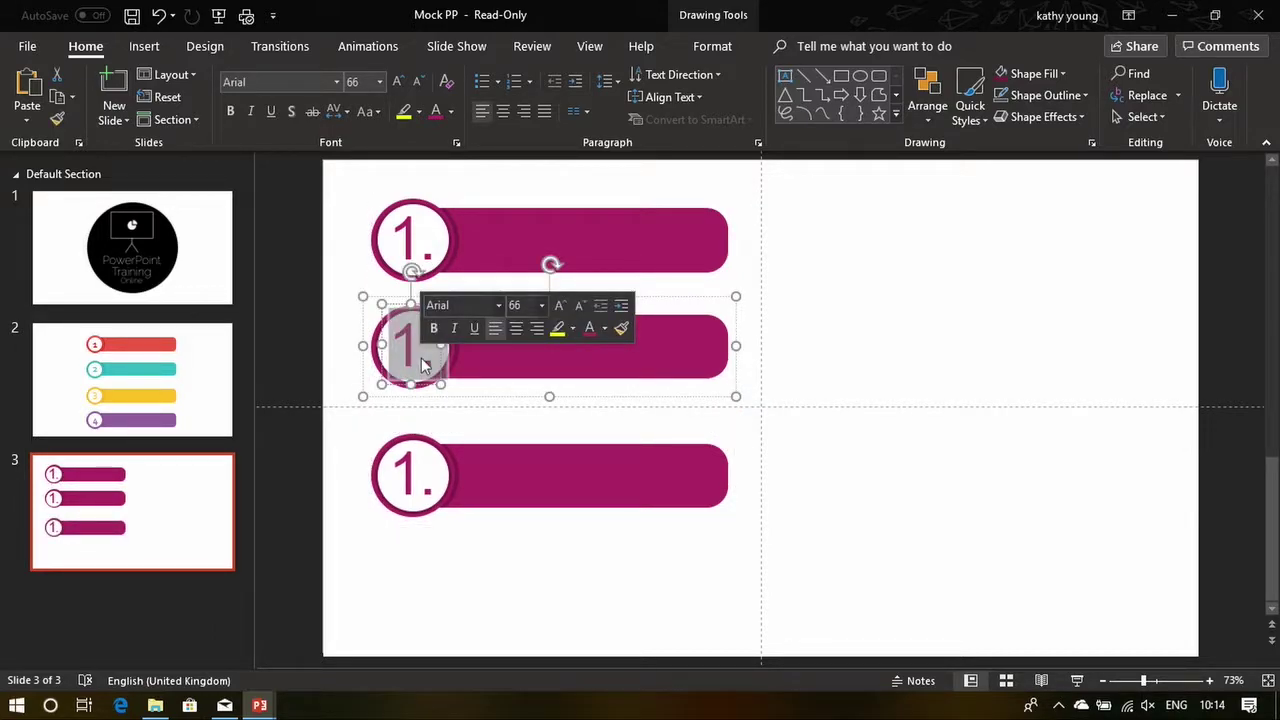
pyautogui.write('2.')
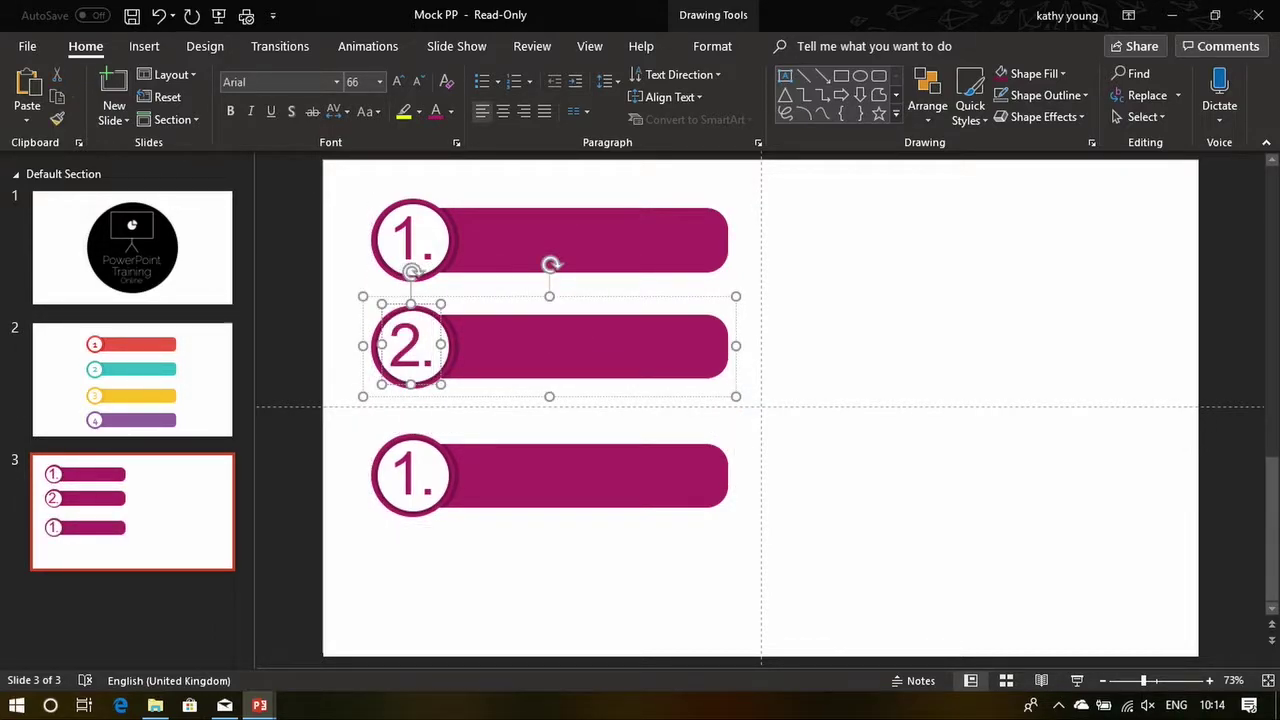
pyautogui.click(1015, 333)
pyautogui.click(527, 337)
pyautogui.click(549, 250)
pyautogui.click(750, 368)
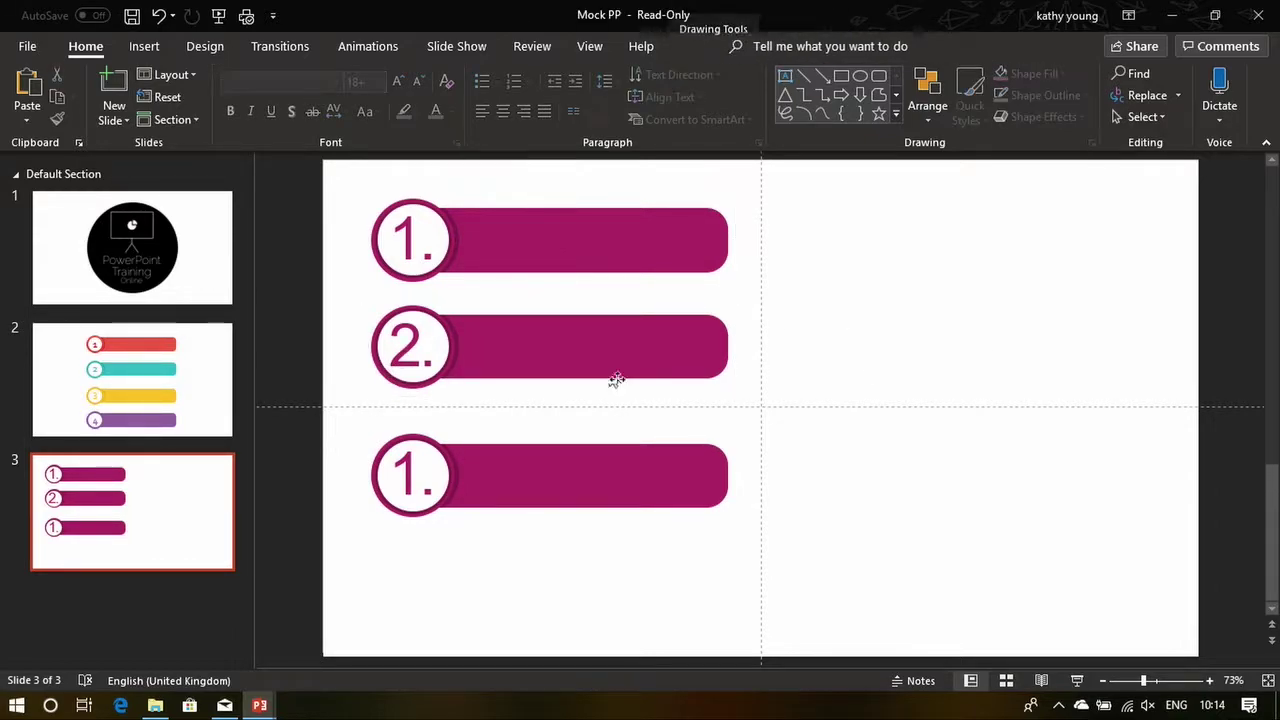
# Fill the second item's rounded banner with the bright, second-darkest purple theme shade
pyautogui.click(480, 344)
pyautogui.keyDown('ctrl'); pyautogui.scroll(8, 483, 346); pyautogui.keyUp('ctrl')
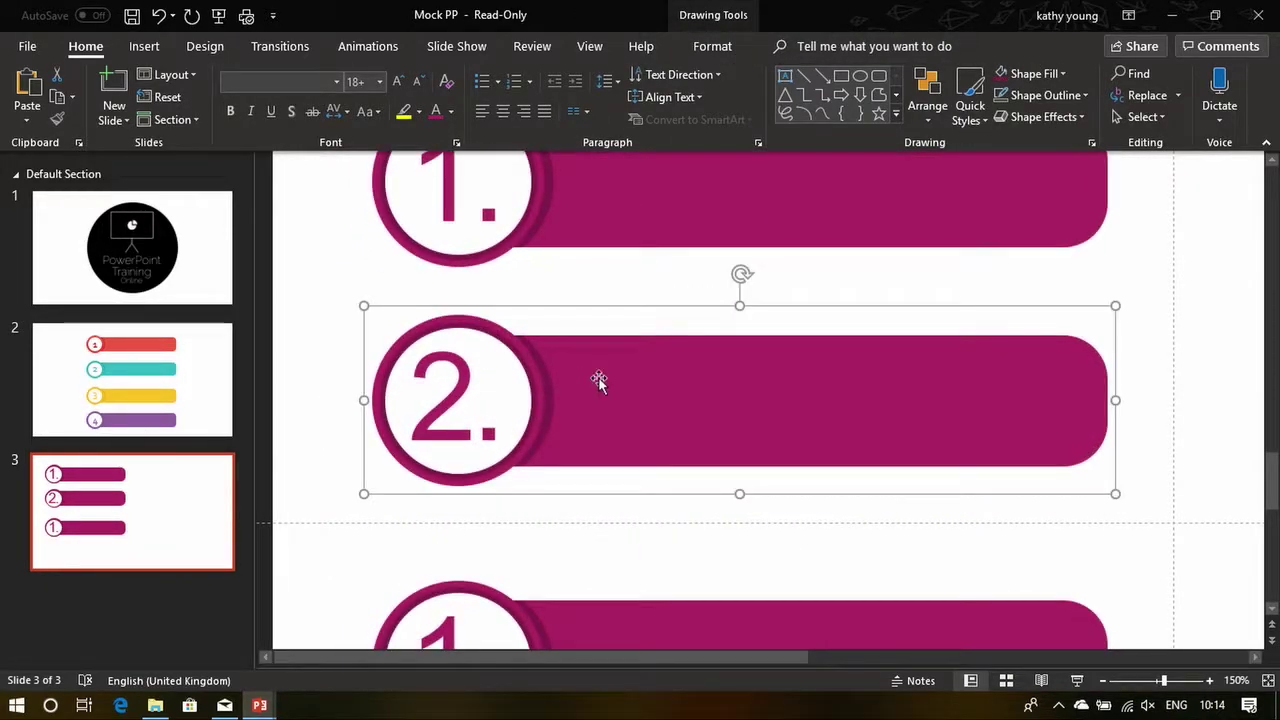
pyautogui.click(578, 393)
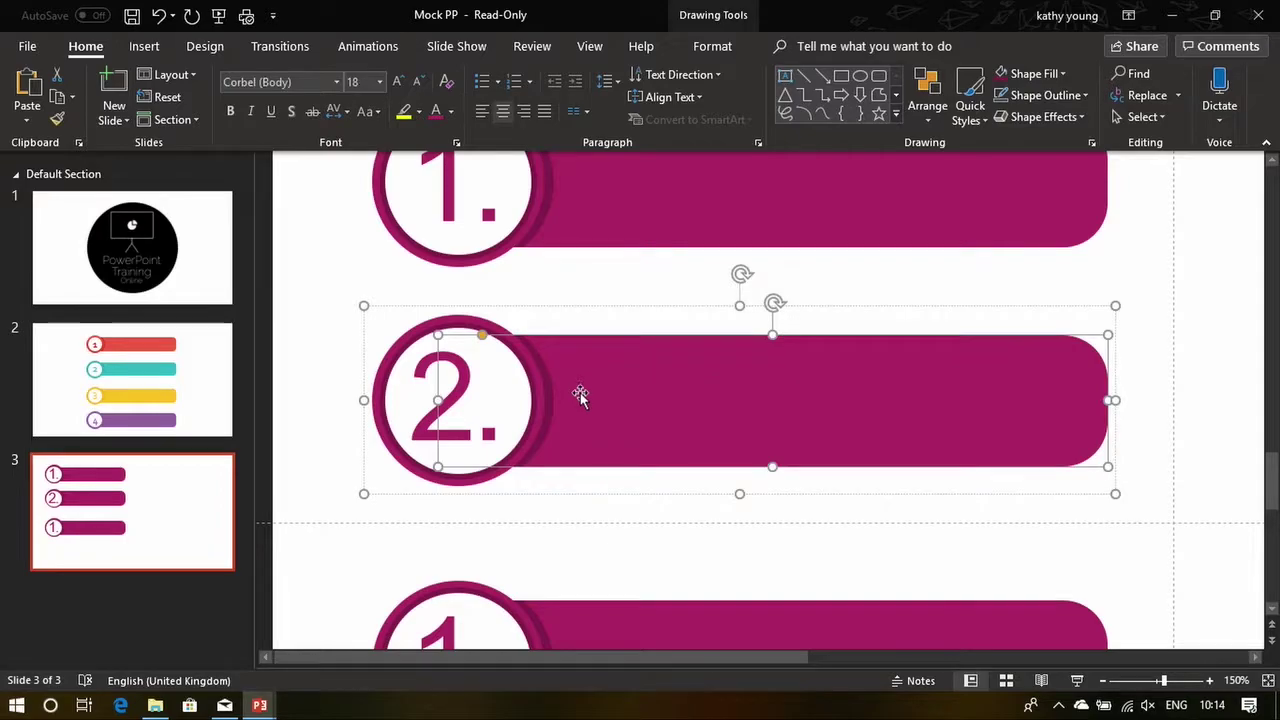
pyautogui.click(712, 46)
pyautogui.click(507, 74)
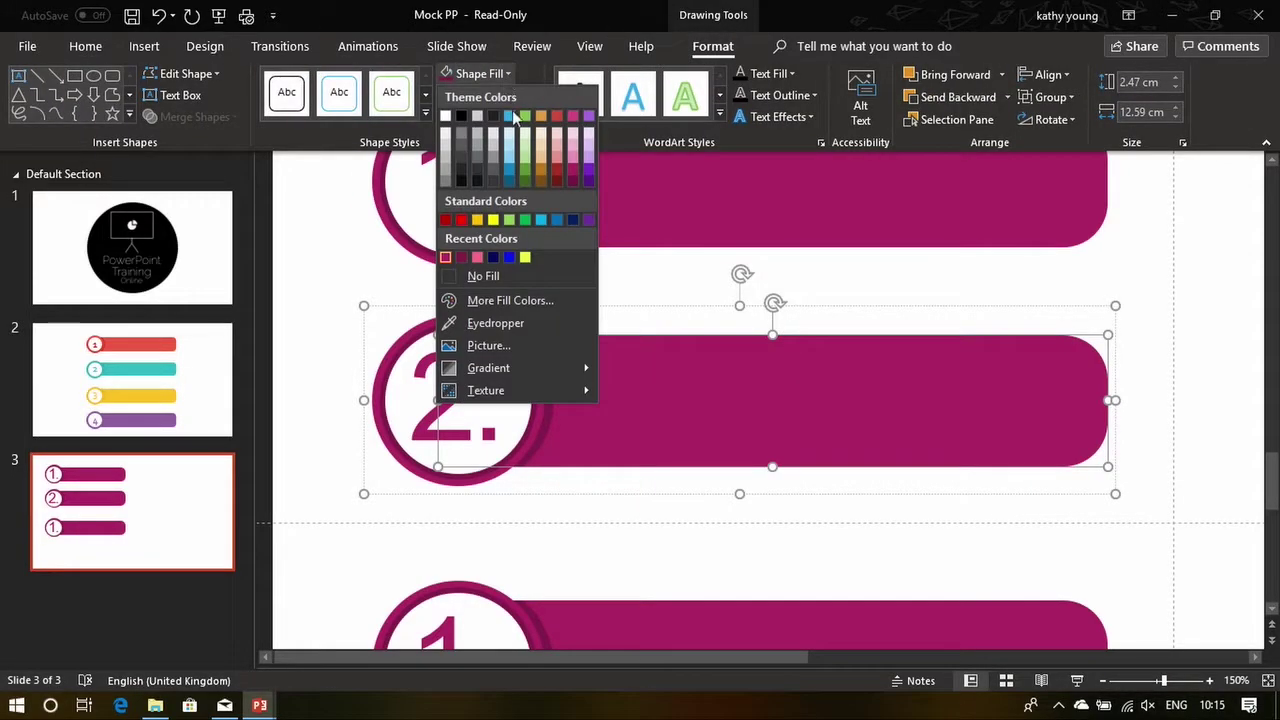
pyautogui.click(585, 168)
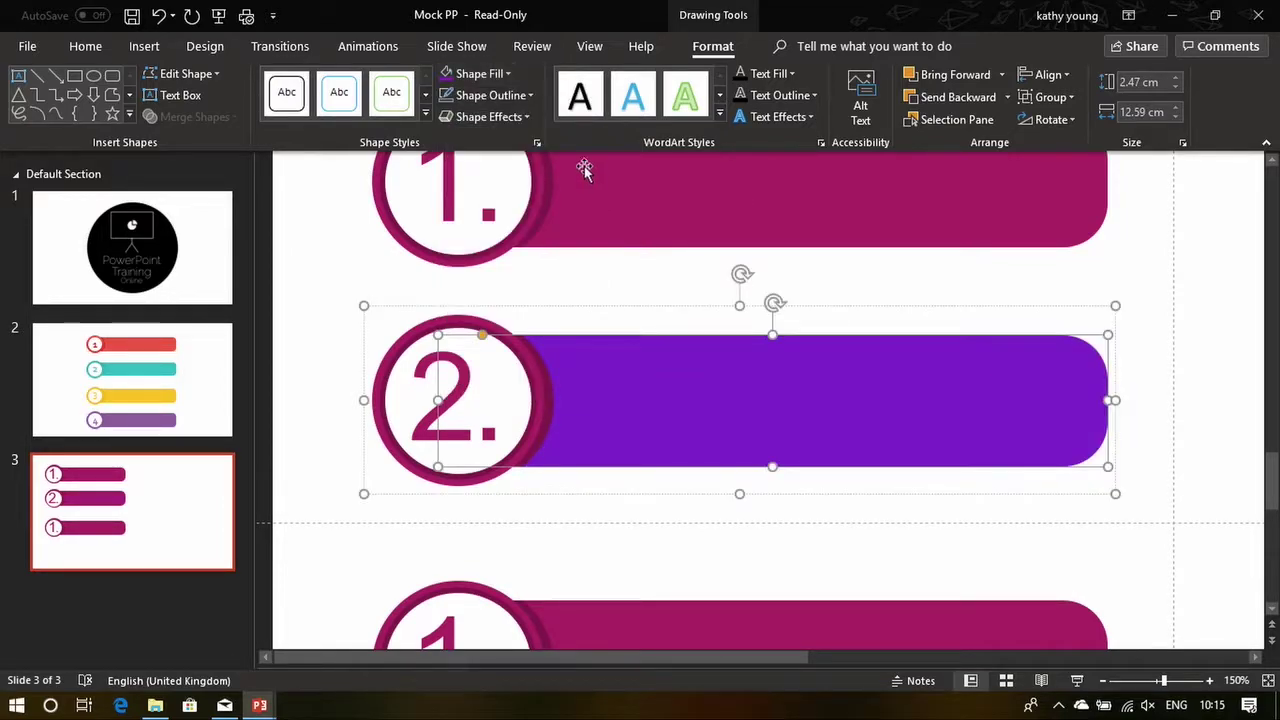
pyautogui.click(527, 362)
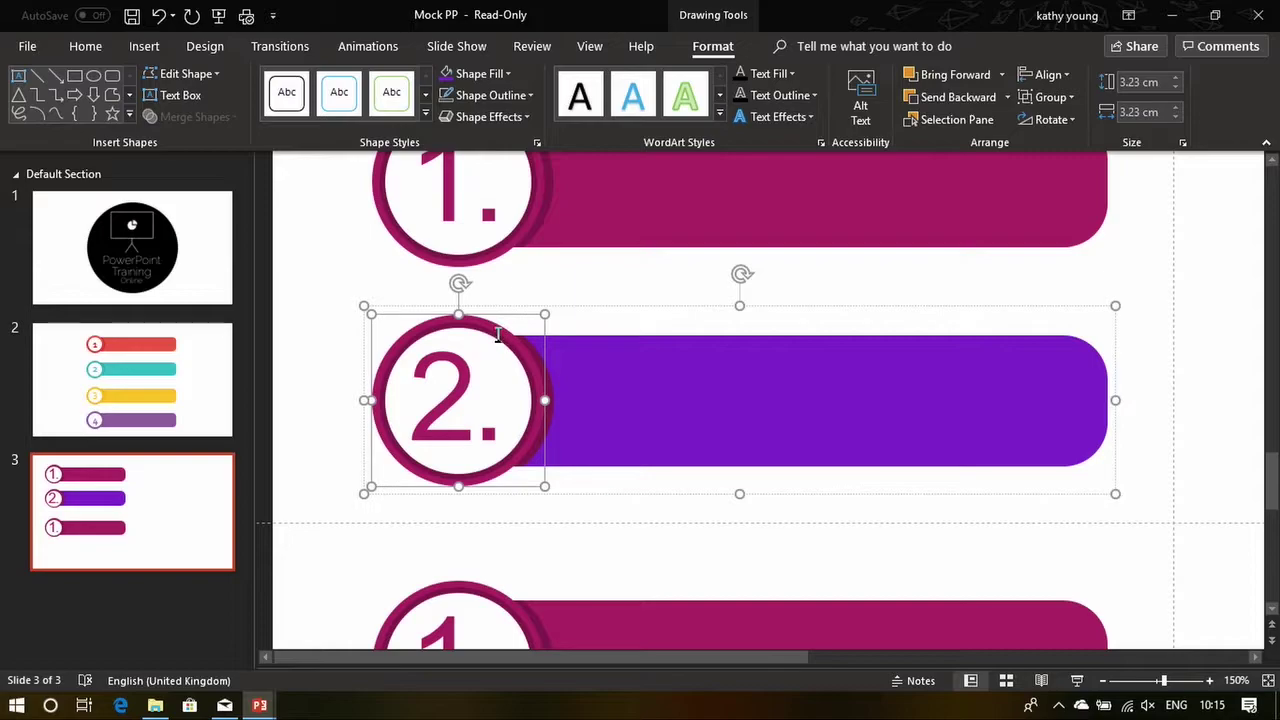
pyautogui.click(498, 333)
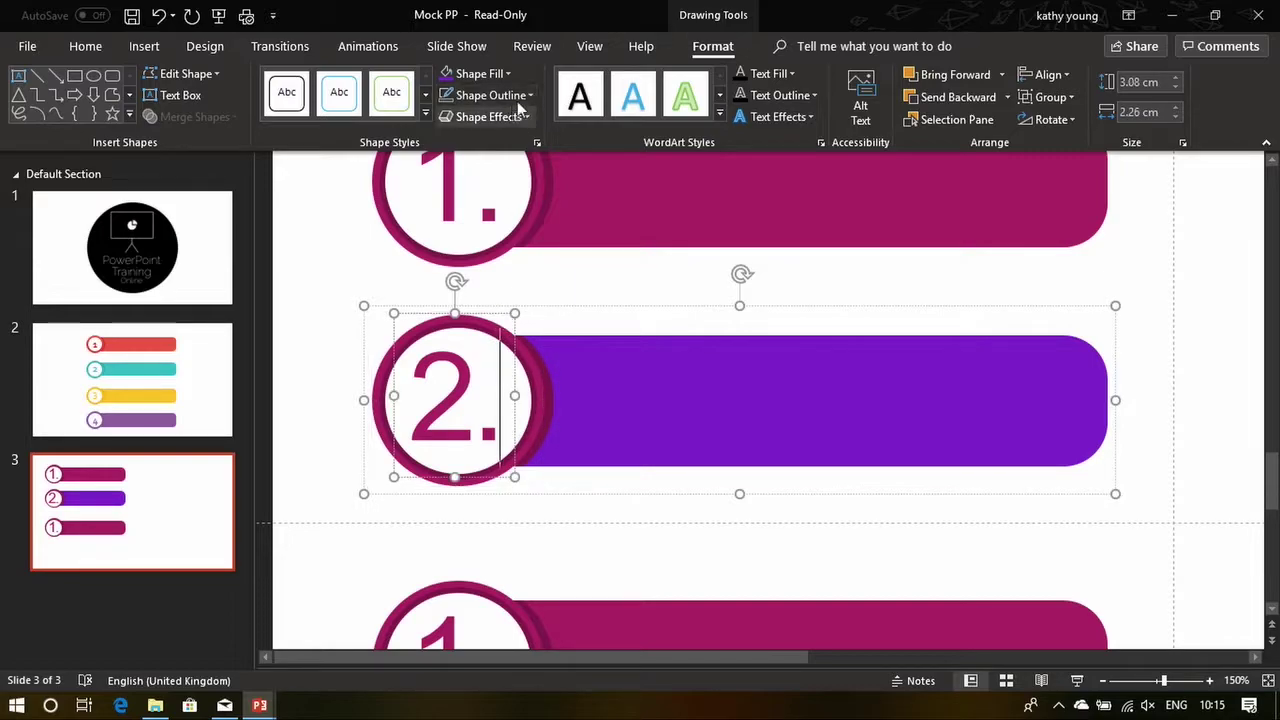
pyautogui.click(470, 74)
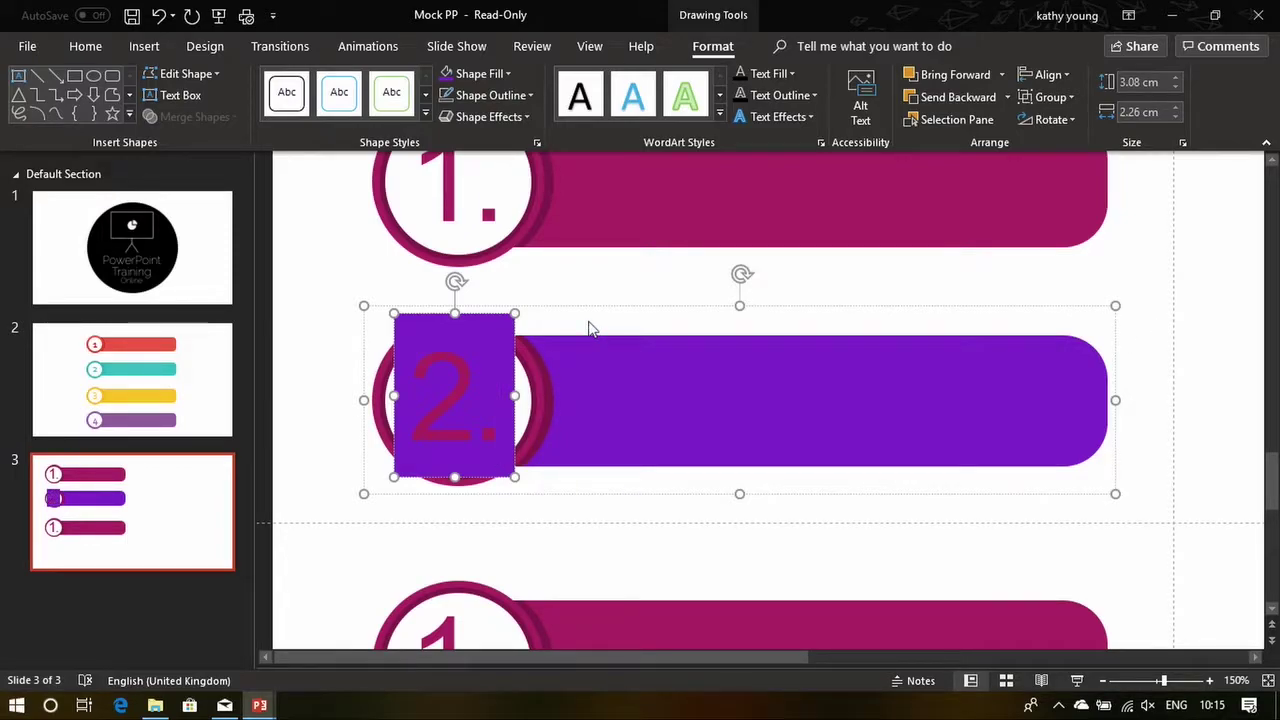
pyautogui.hotkey('ctrl', 'z')
# Fill the second circle's outer ring with the banner's purple and its inner ring with the darkest purple theme shade
pyautogui.click(522, 348)
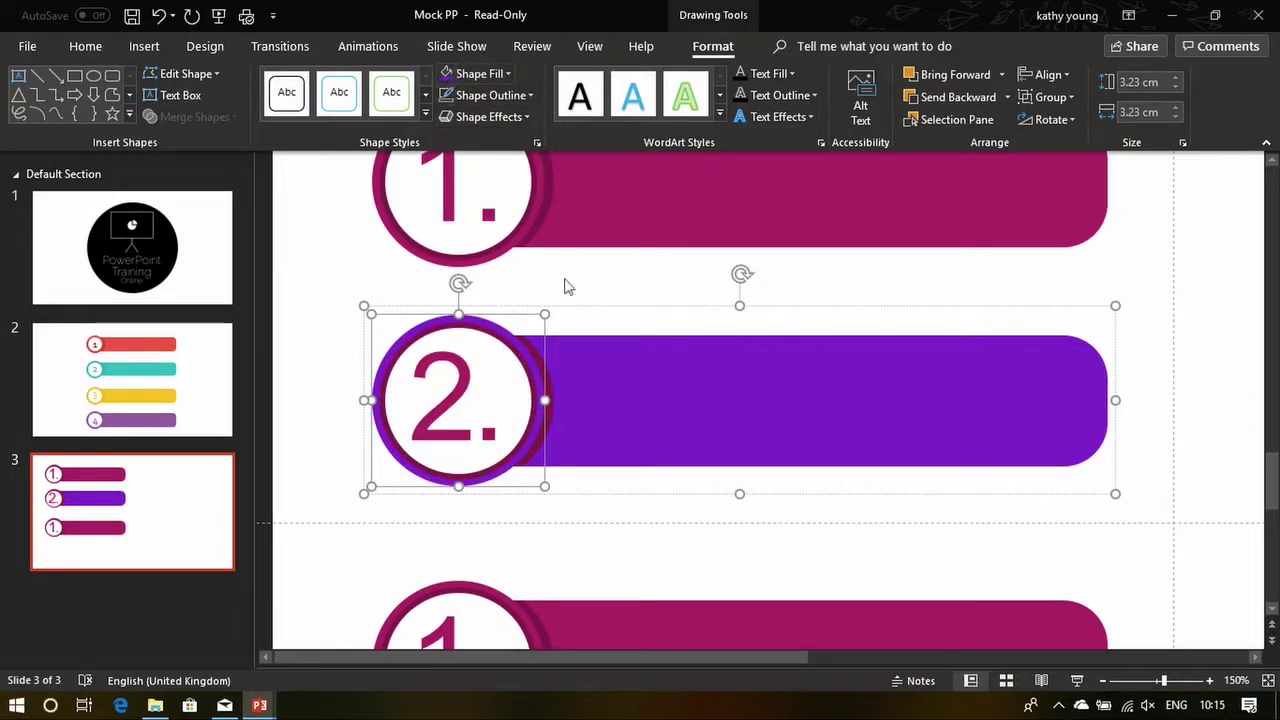
pyautogui.click(1237, 451)
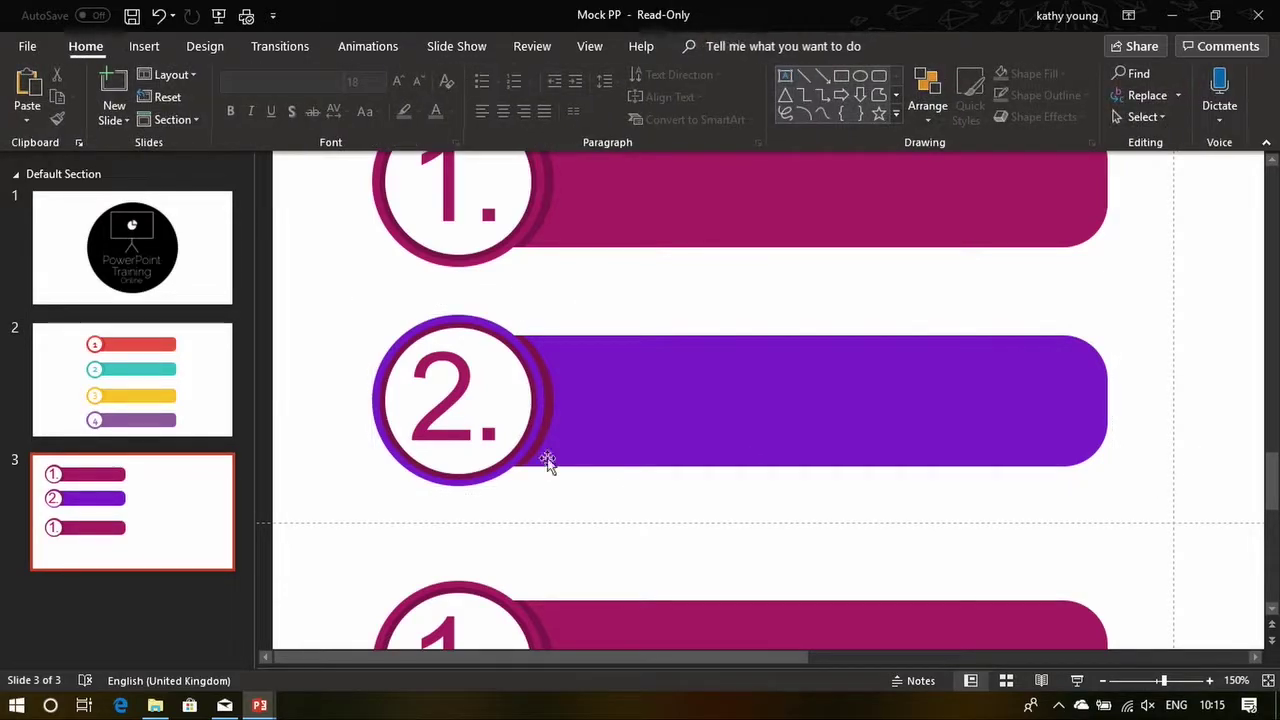
pyautogui.click(531, 394)
pyautogui.click(533, 395)
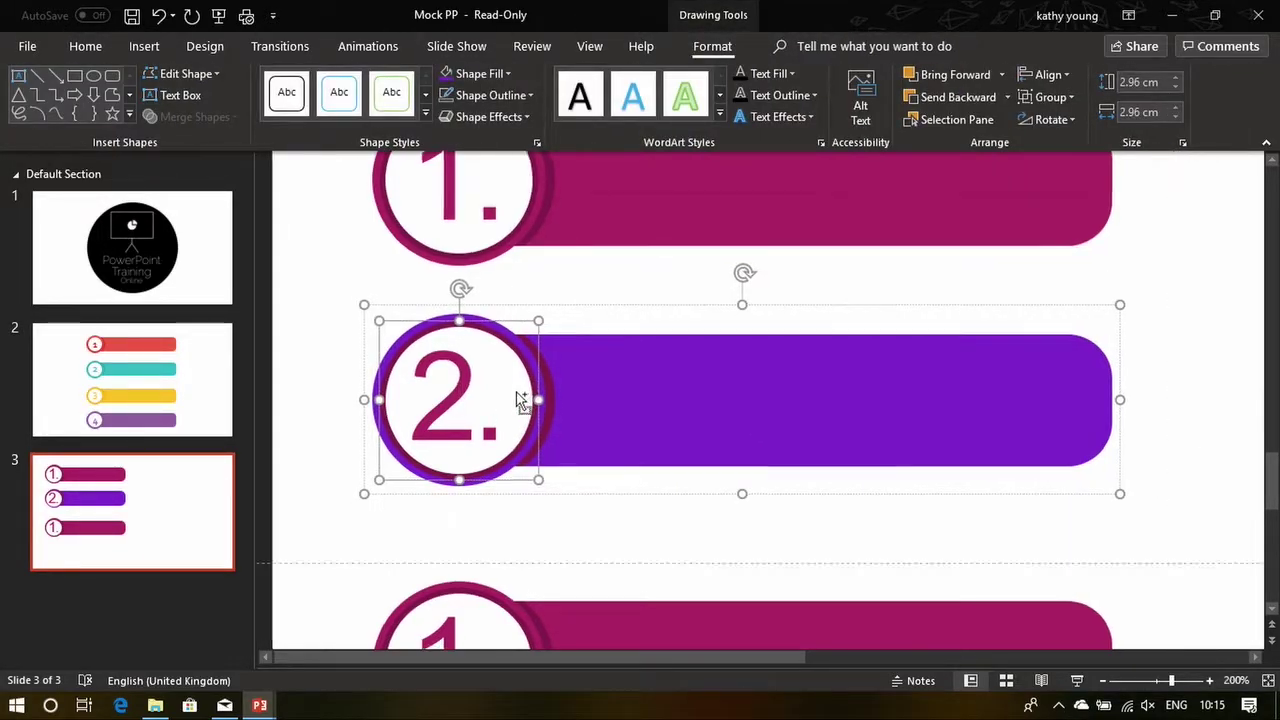
pyautogui.scroll(10, 530, 397)
pyautogui.click(1124, 195)
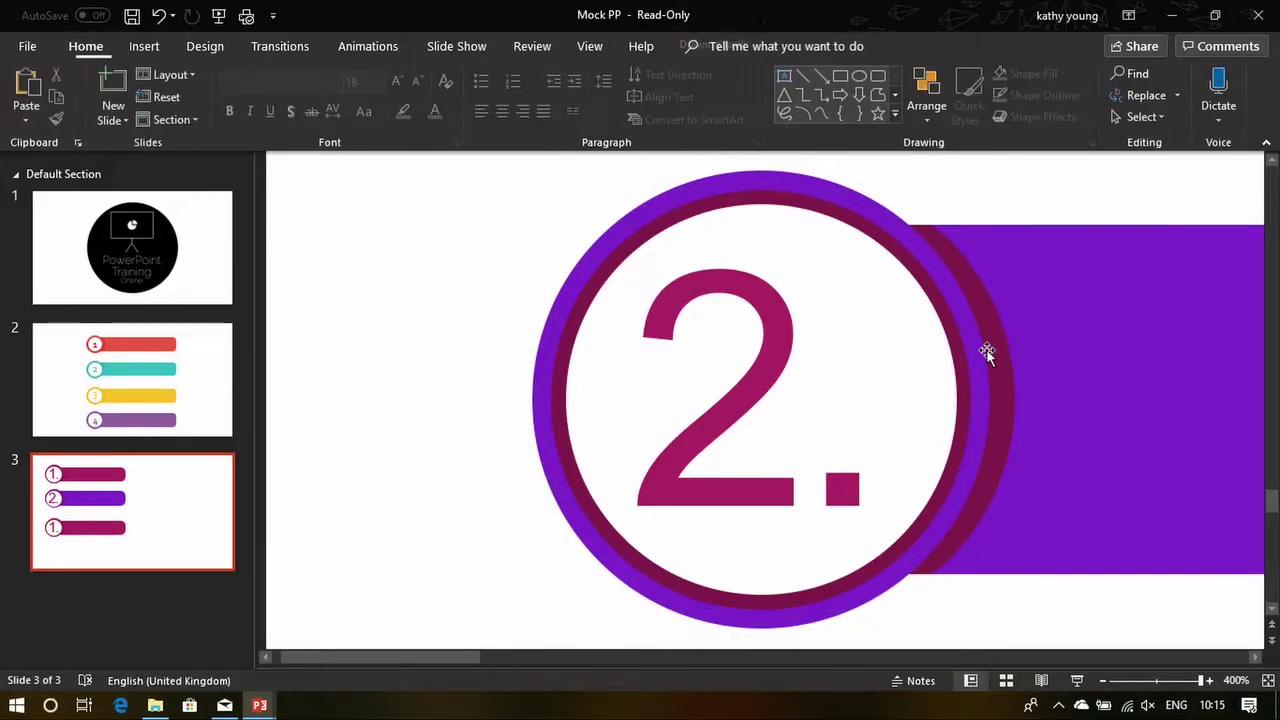
pyautogui.click(962, 355)
pyautogui.click(961, 352)
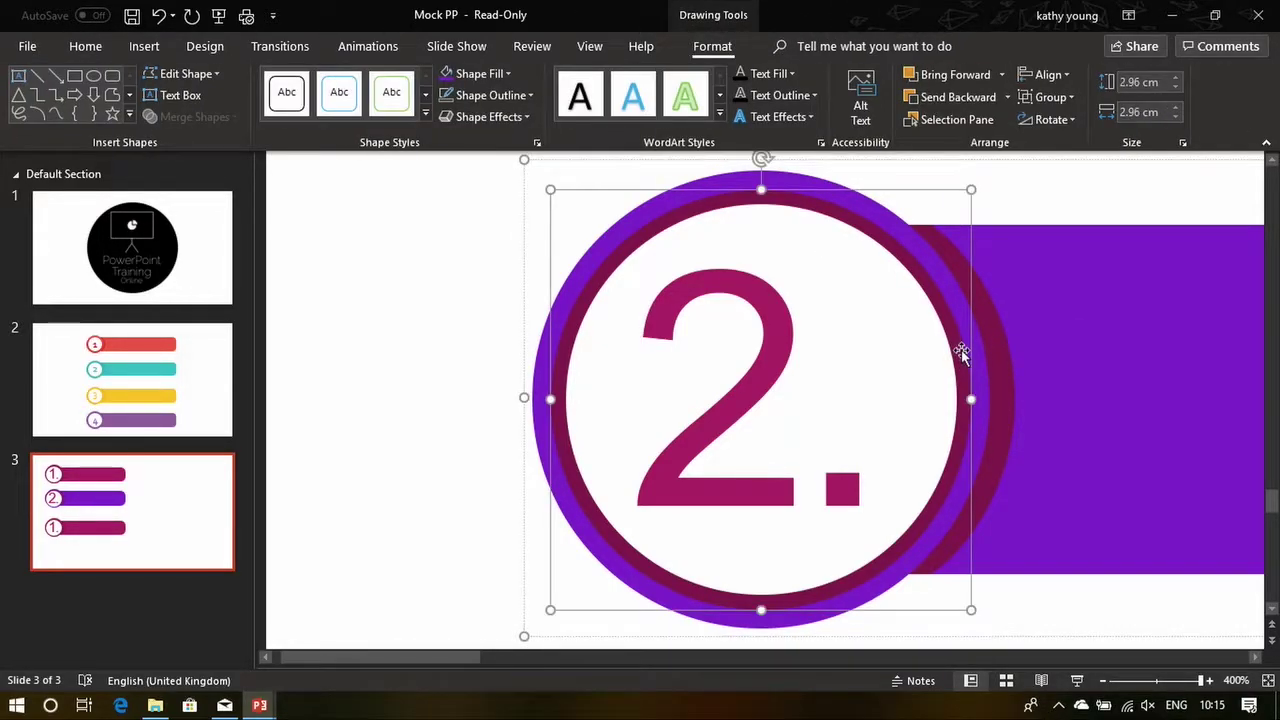
pyautogui.click(476, 74)
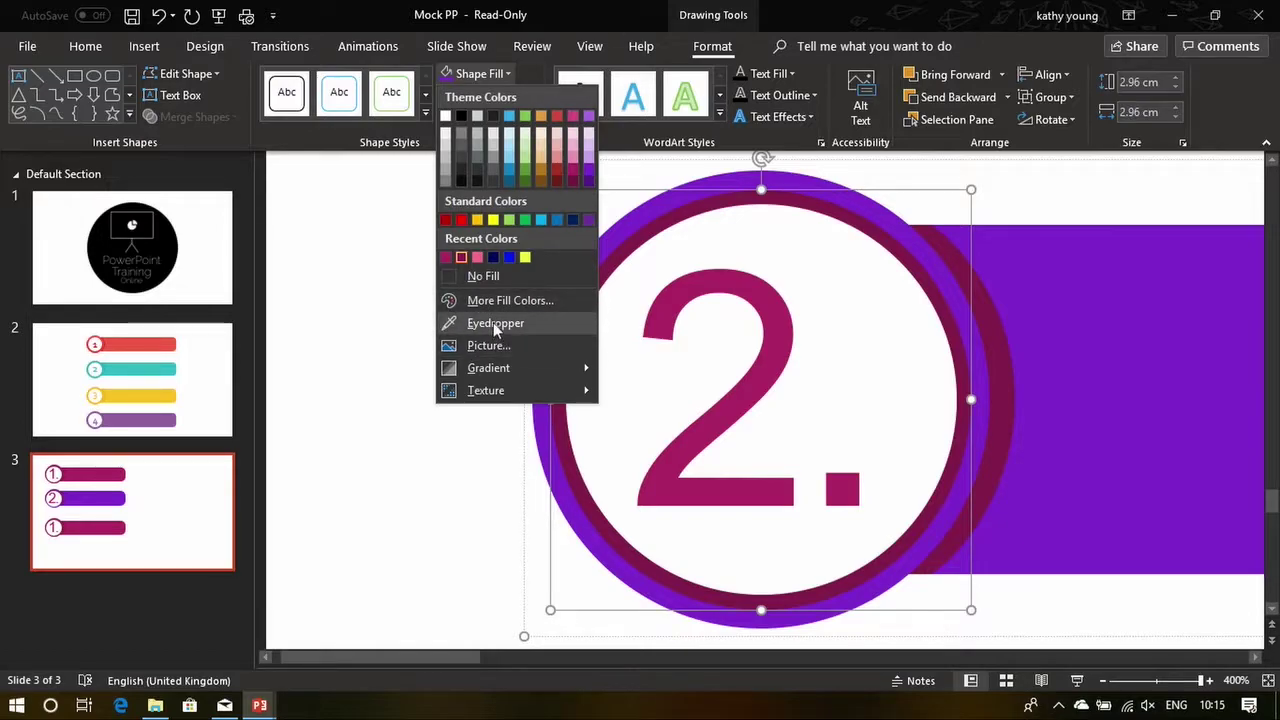
pyautogui.click(587, 180)
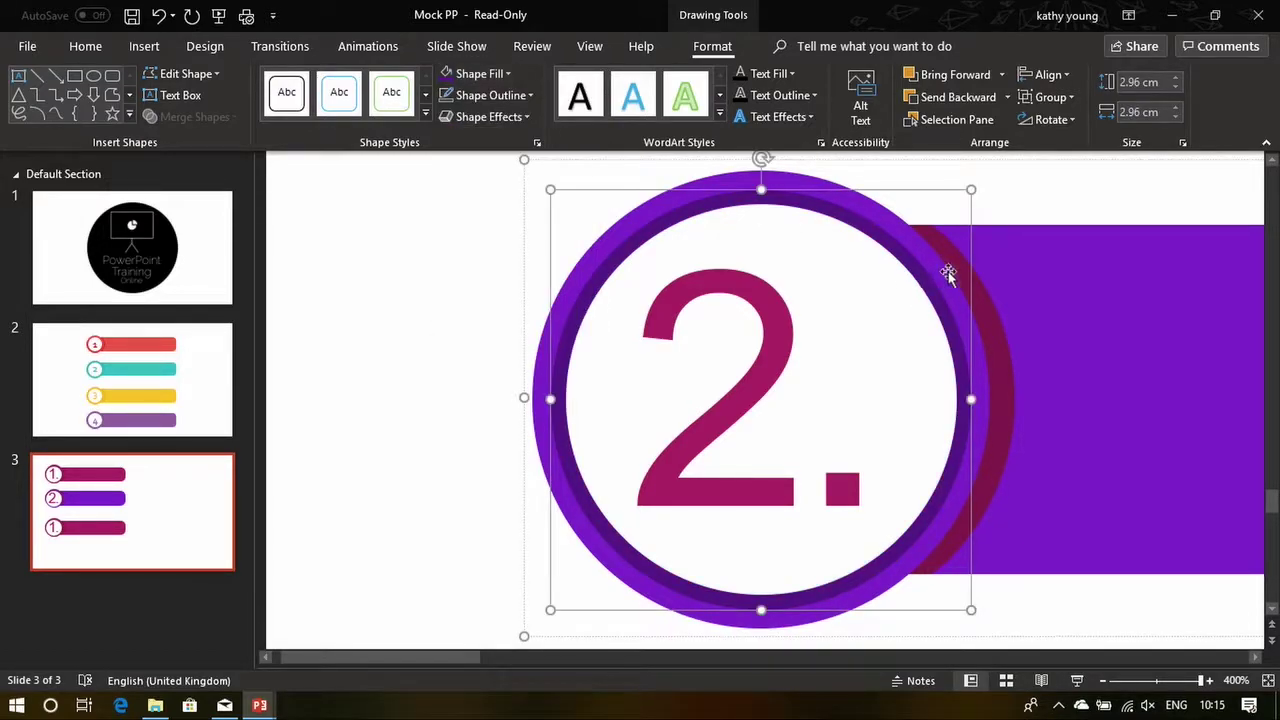
# Fill the trimmed shadow on the second banner with the same dark purple as the inner ring
pyautogui.click(980, 288)
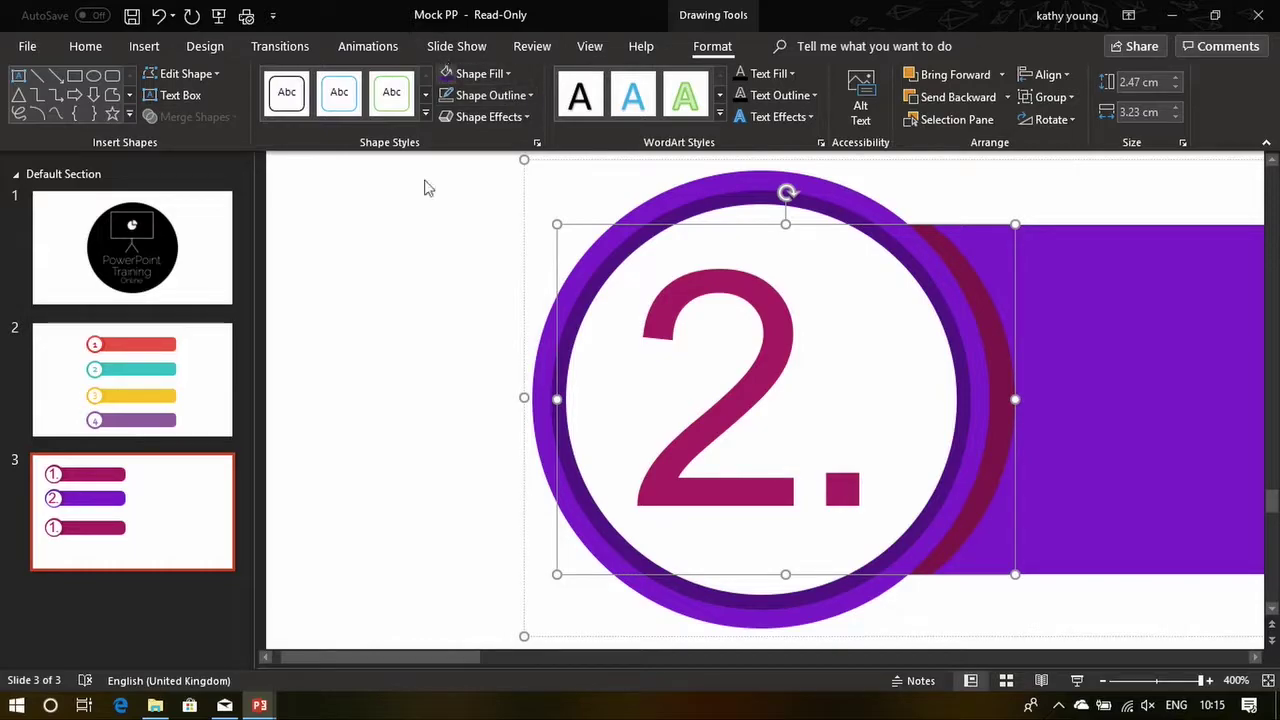
pyautogui.click(395, 313)
pyautogui.click(989, 337)
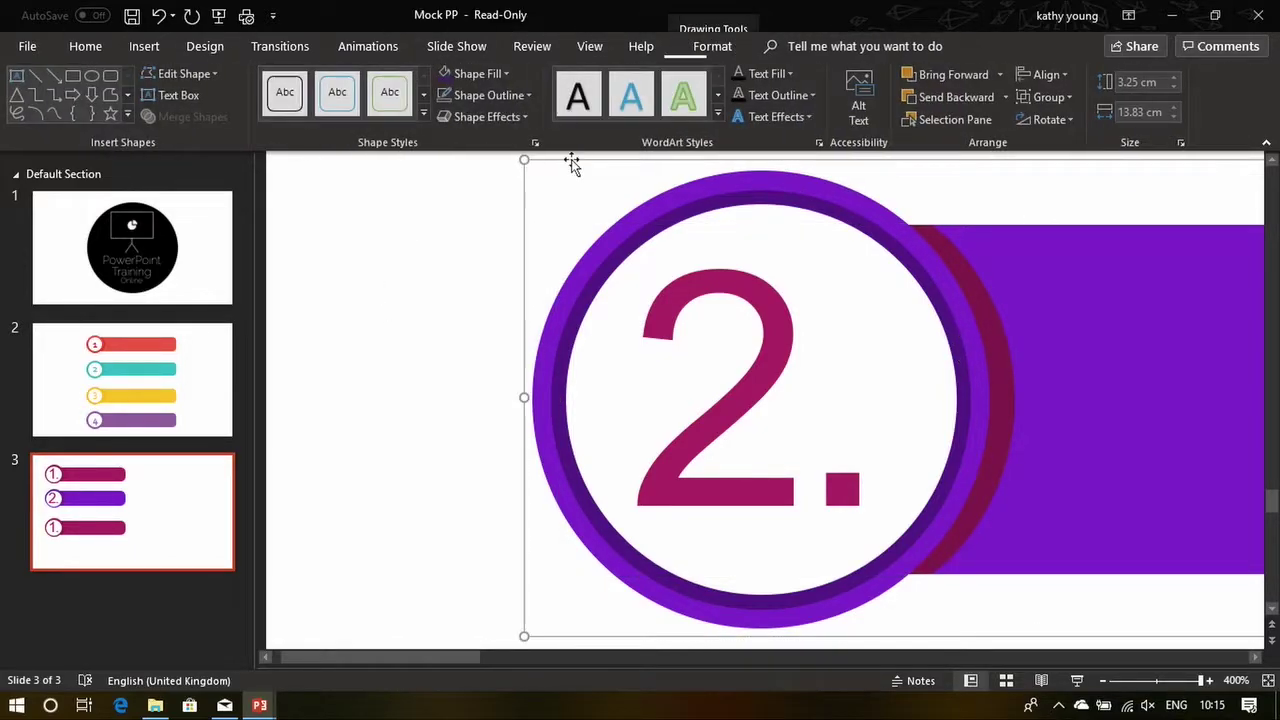
pyautogui.click(995, 340)
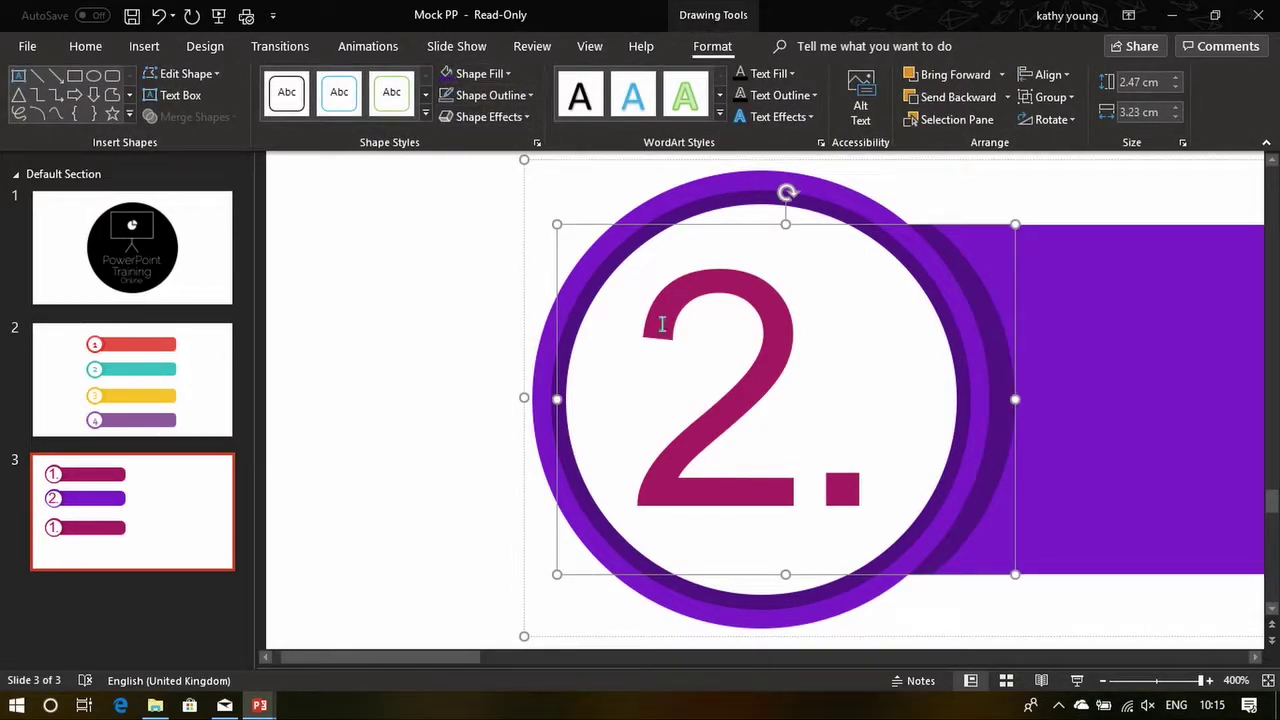
# Set the font colour of "2." to the darkest purple theme shade
pyautogui.click(750, 307)
pyautogui.click(766, 170)
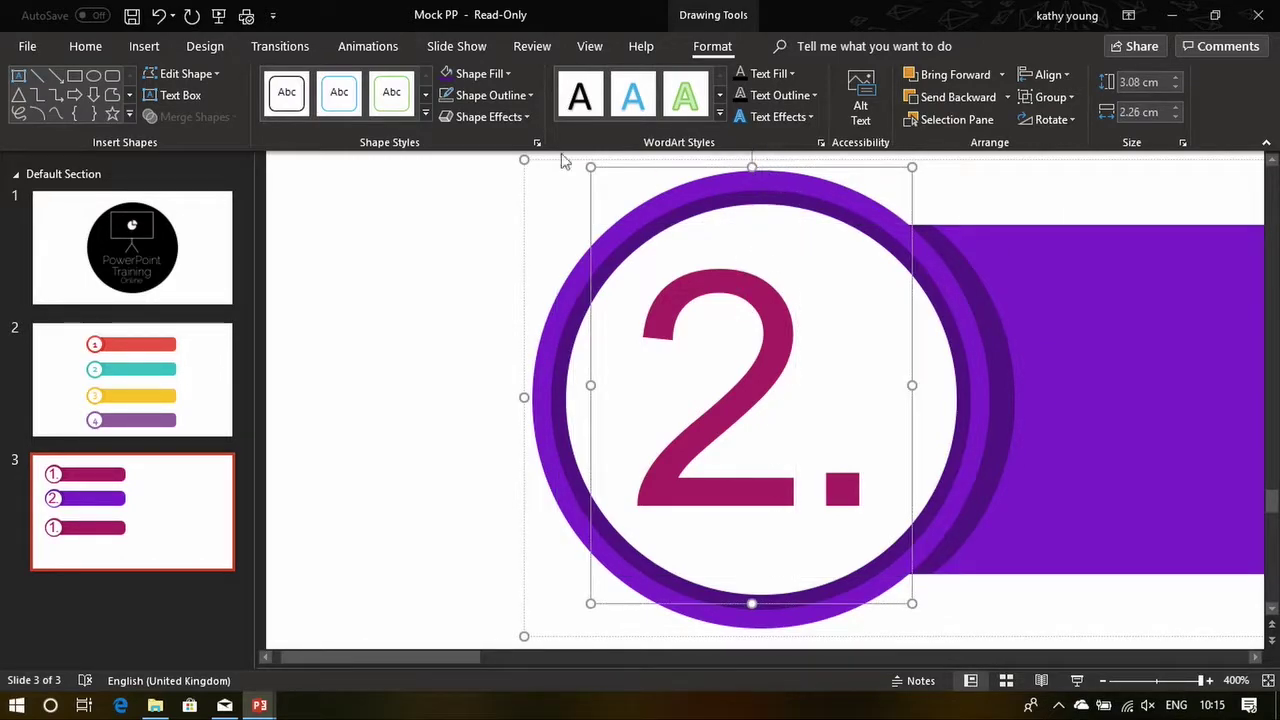
pyautogui.click(88, 46)
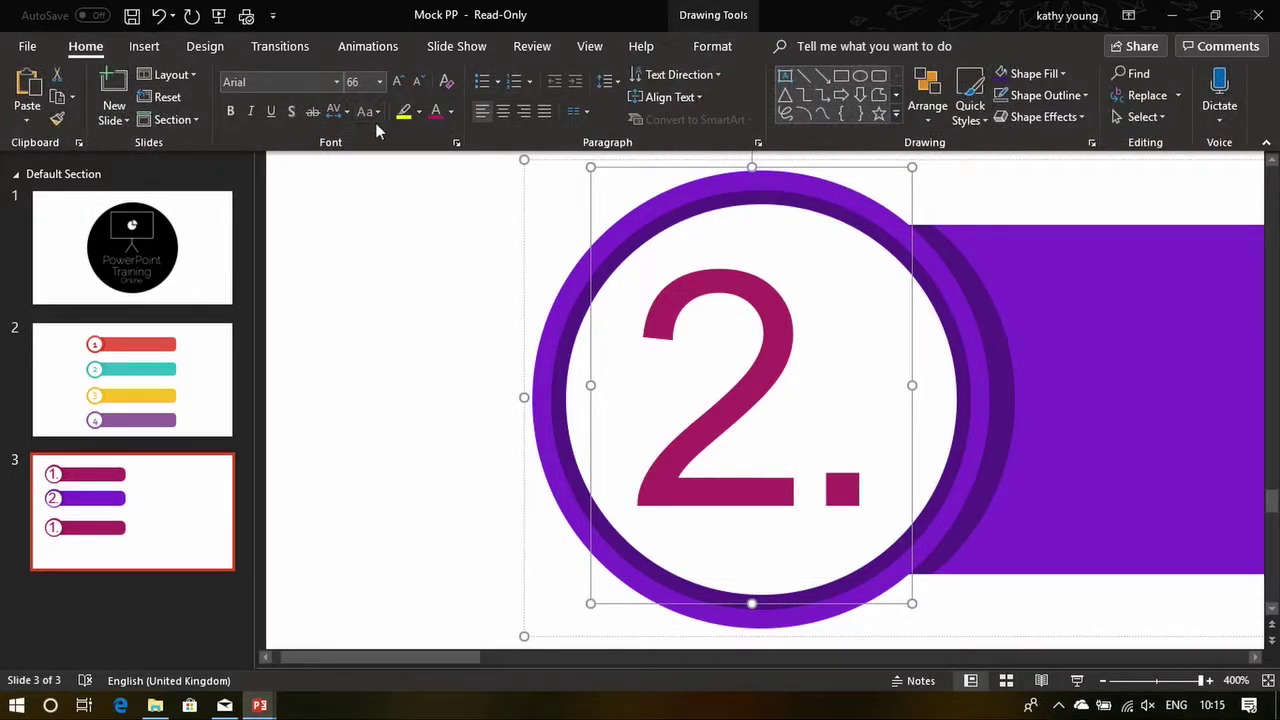
pyautogui.click(451, 113)
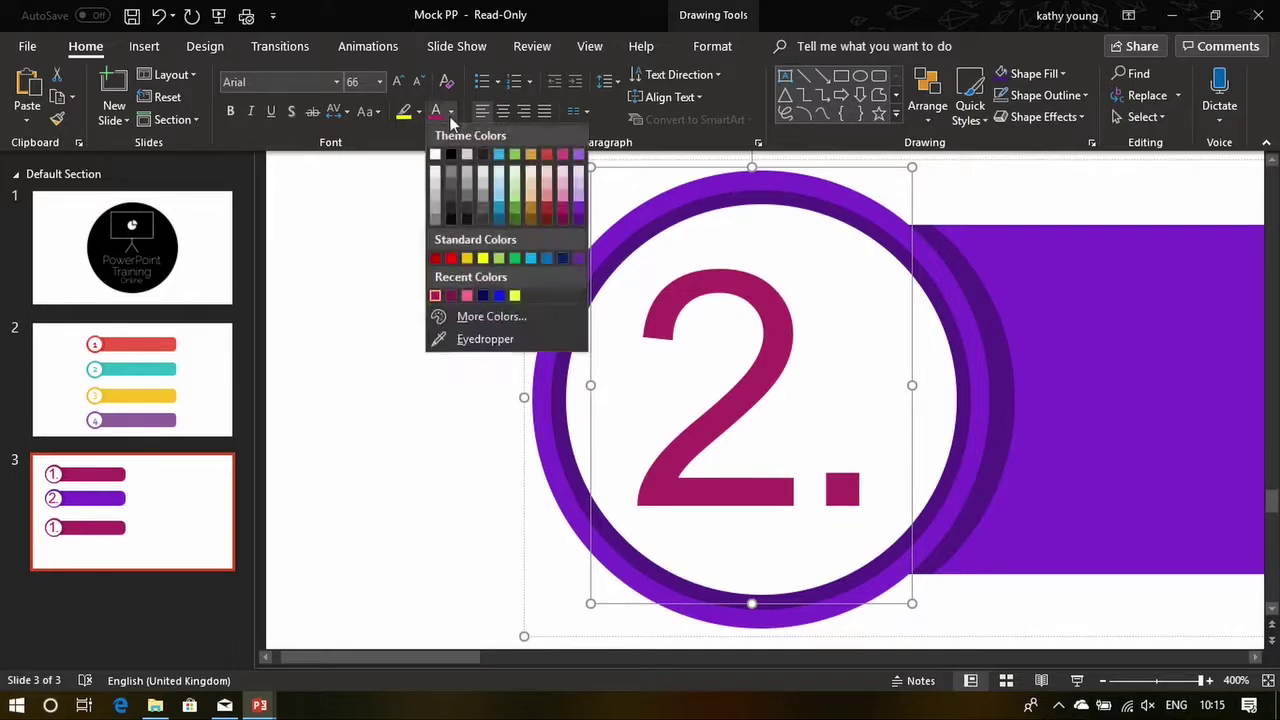
pyautogui.click(577, 221)
pyautogui.keyDown('ctrl'); pyautogui.scroll(-5, 463, 338); pyautogui.keyUp('ctrl')
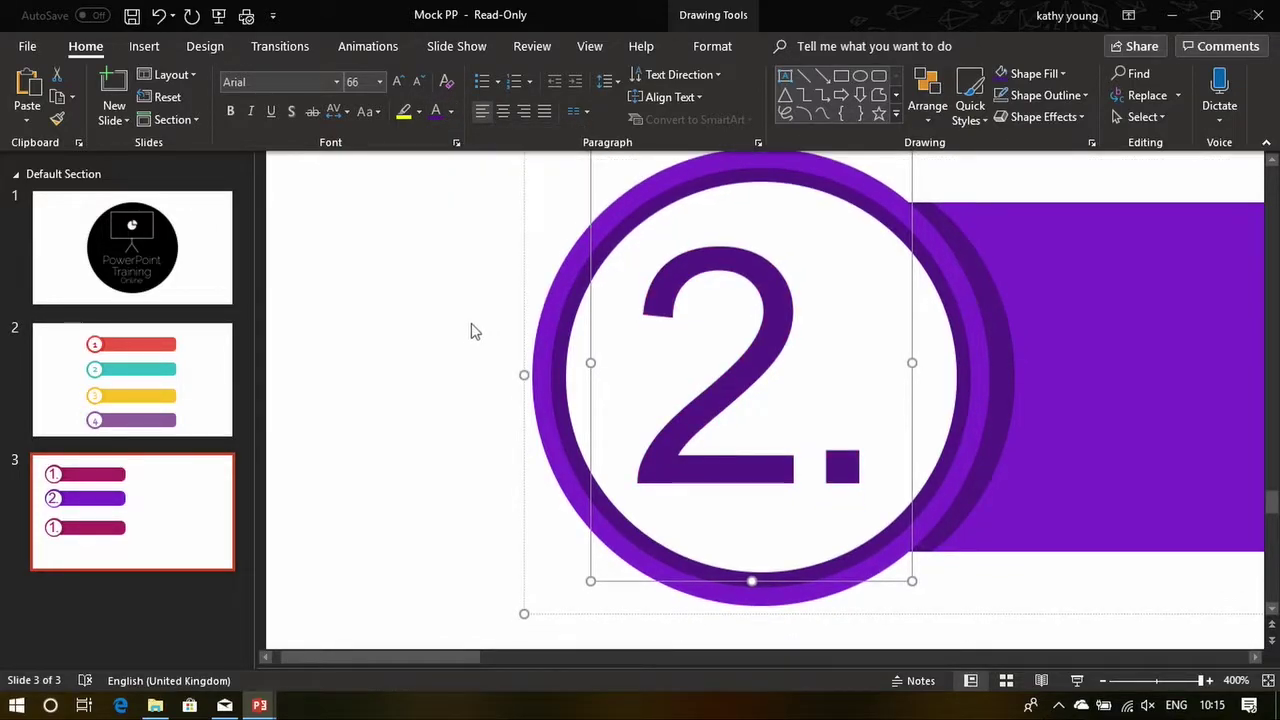
pyautogui.click(1188, 317)
pyautogui.keyDown('ctrl'); pyautogui.scroll(-5, 551, 549); pyautogui.keyUp('ctrl')
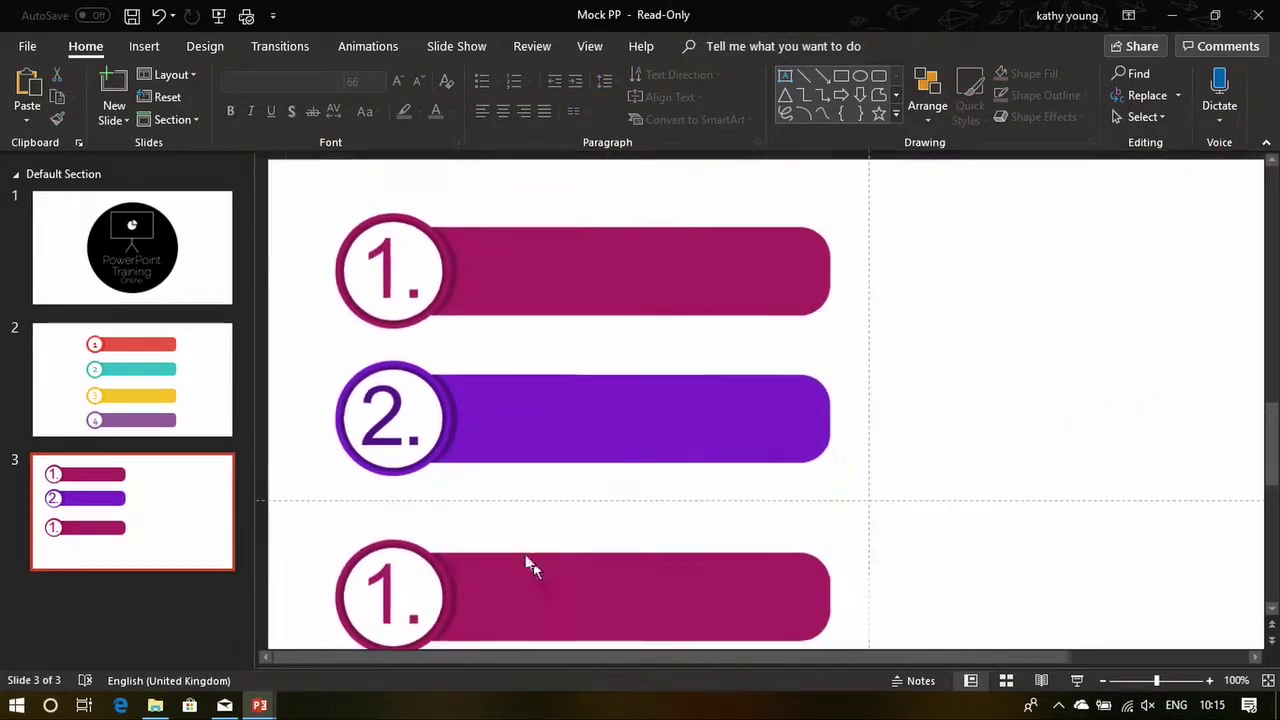
# Ungroup the third numbered item, the lowest "1." circle and banner, into its separate shapes
pyautogui.click(560, 594)
pyautogui.scroll(-2, 570, 577)
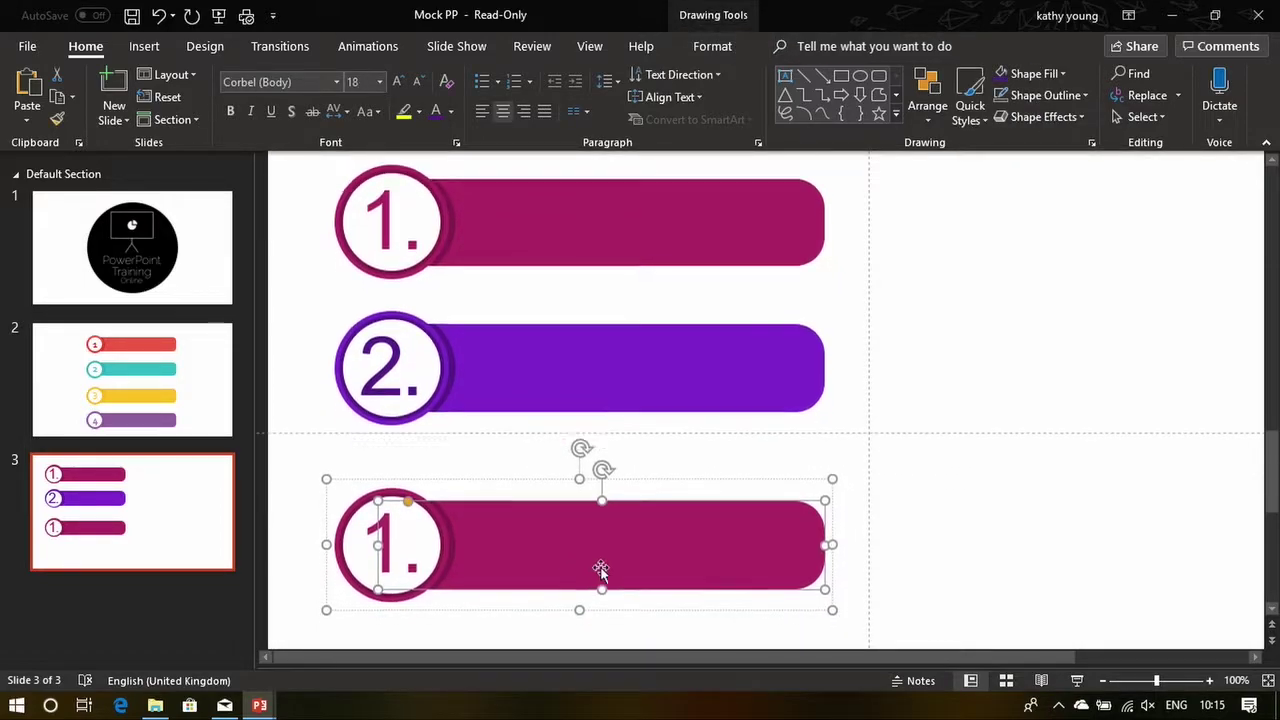
pyautogui.click(917, 603)
pyautogui.click(663, 487)
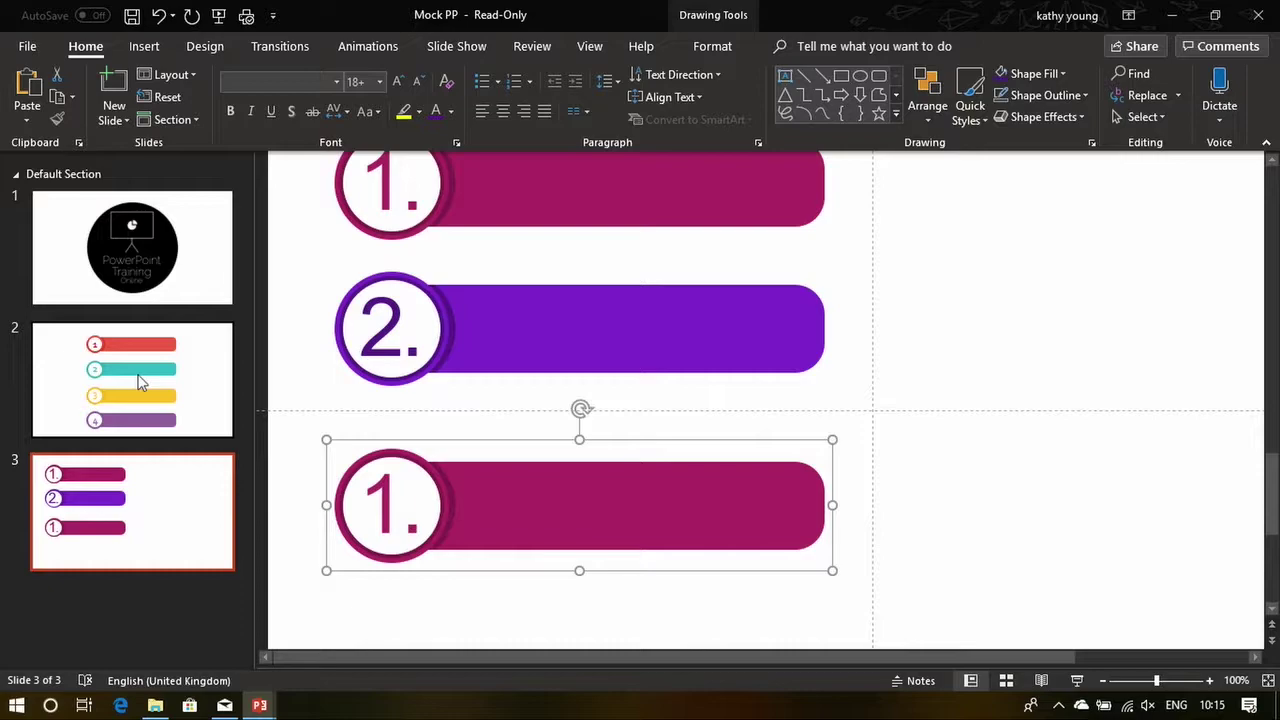
pyautogui.hotkey('ctrl', 'shift', 'g')
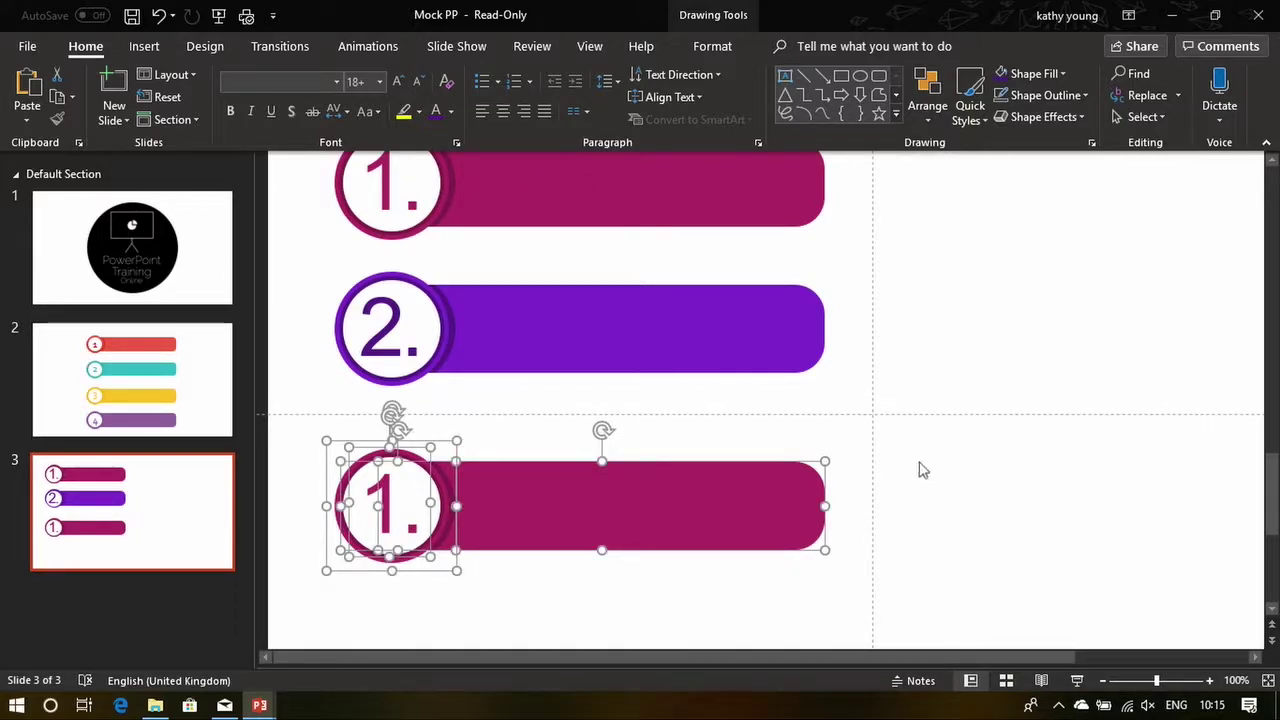
pyautogui.click(1012, 488)
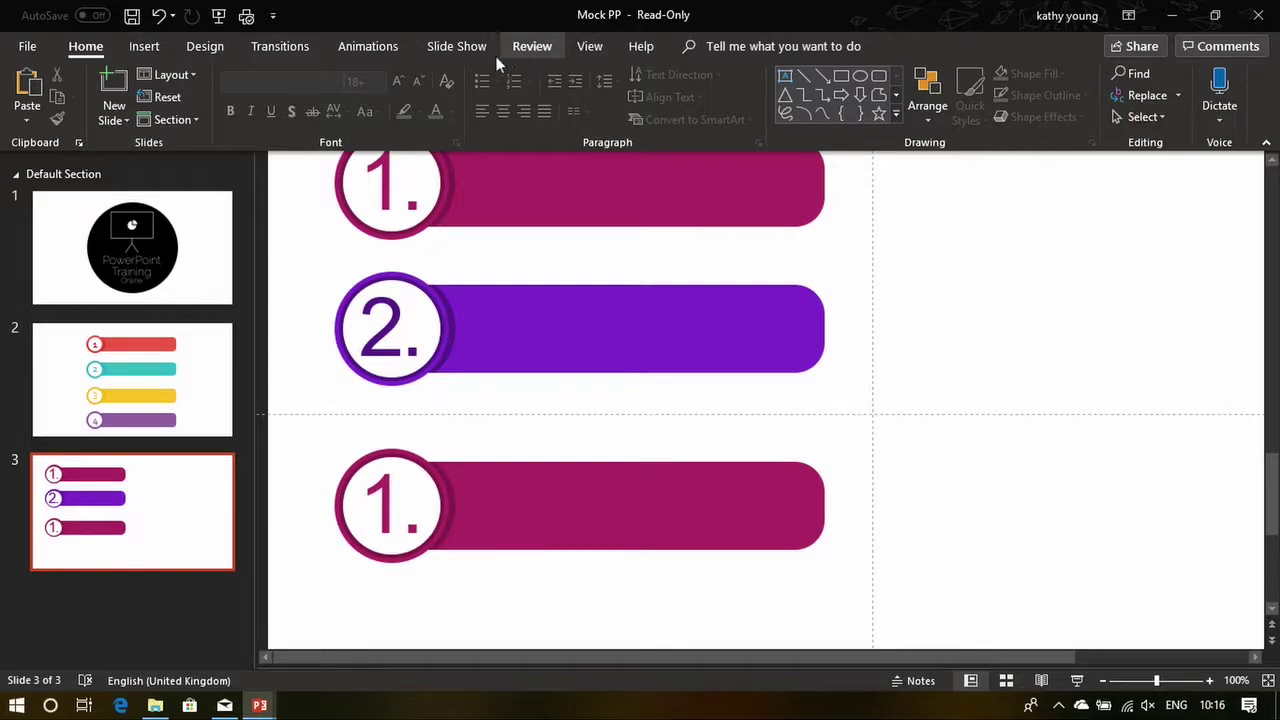
pyautogui.click(144, 46)
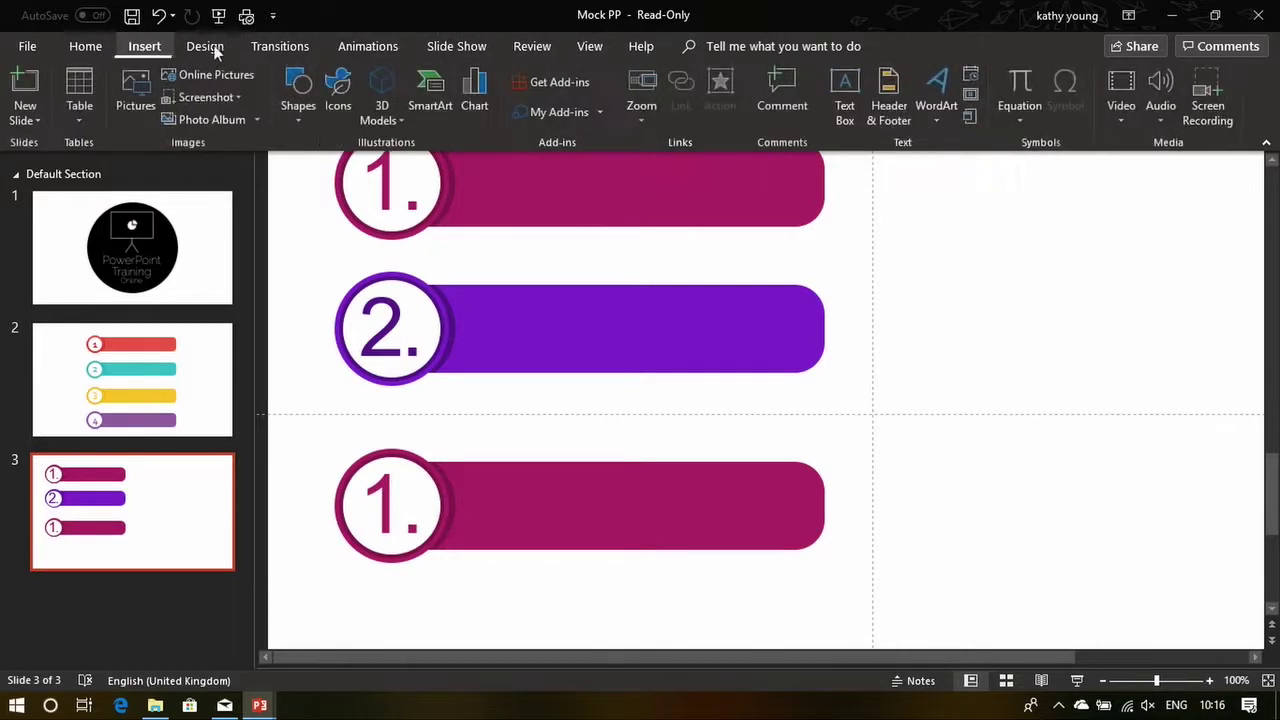
pyautogui.click(383, 45)
pyautogui.click(641, 46)
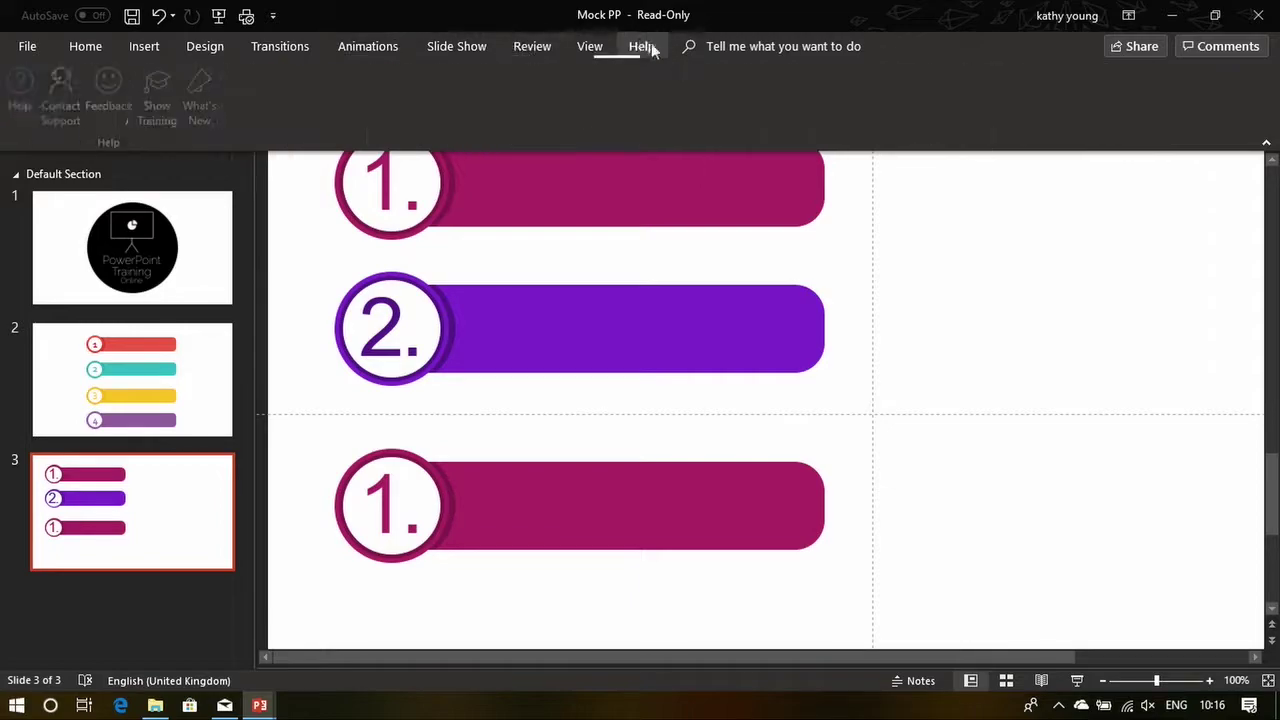
pyautogui.click(648, 545)
pyautogui.click(712, 46)
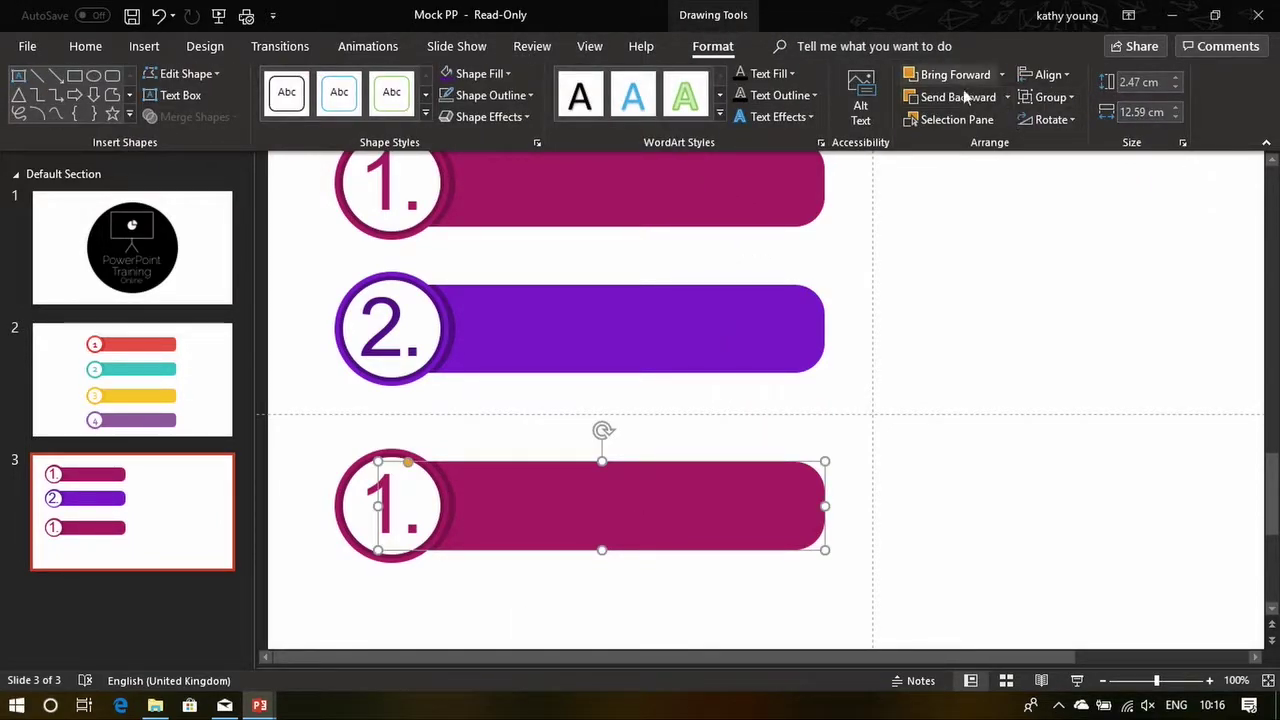
pyautogui.click(1131, 329)
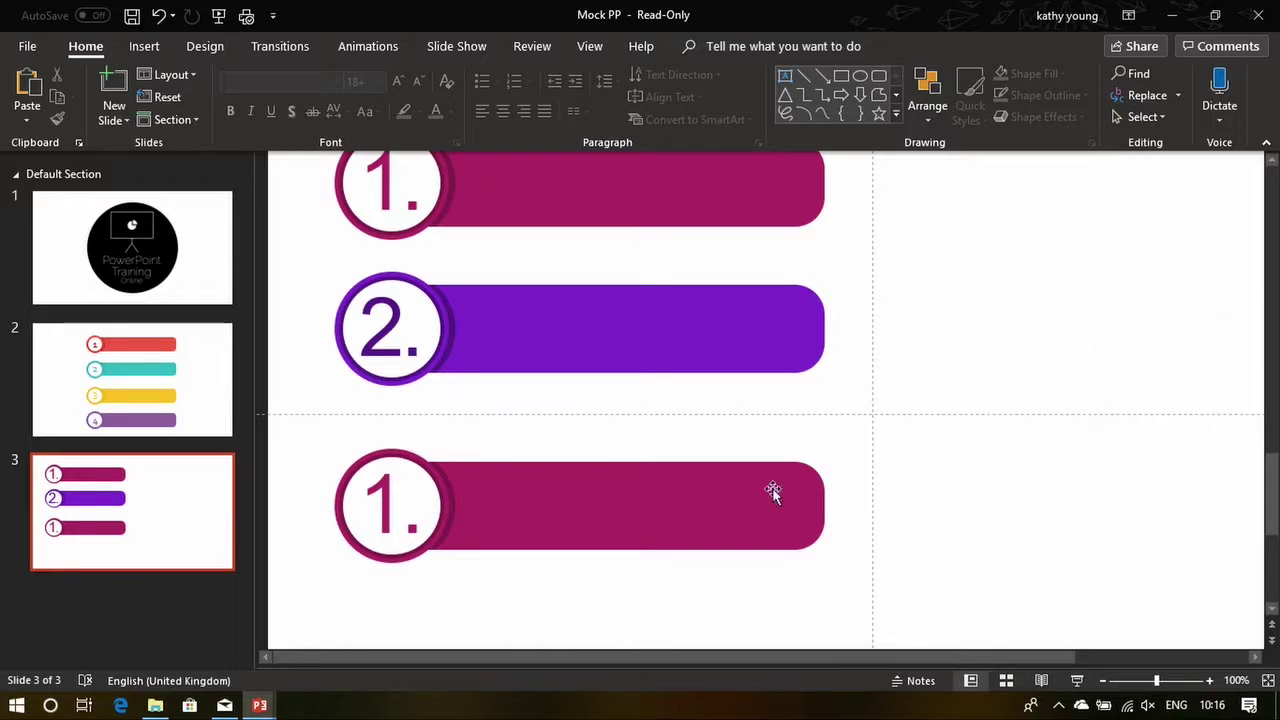
# Fill the third item's rounded banner with the second-darkest blue theme shade
pyautogui.doubleClick(529, 491)
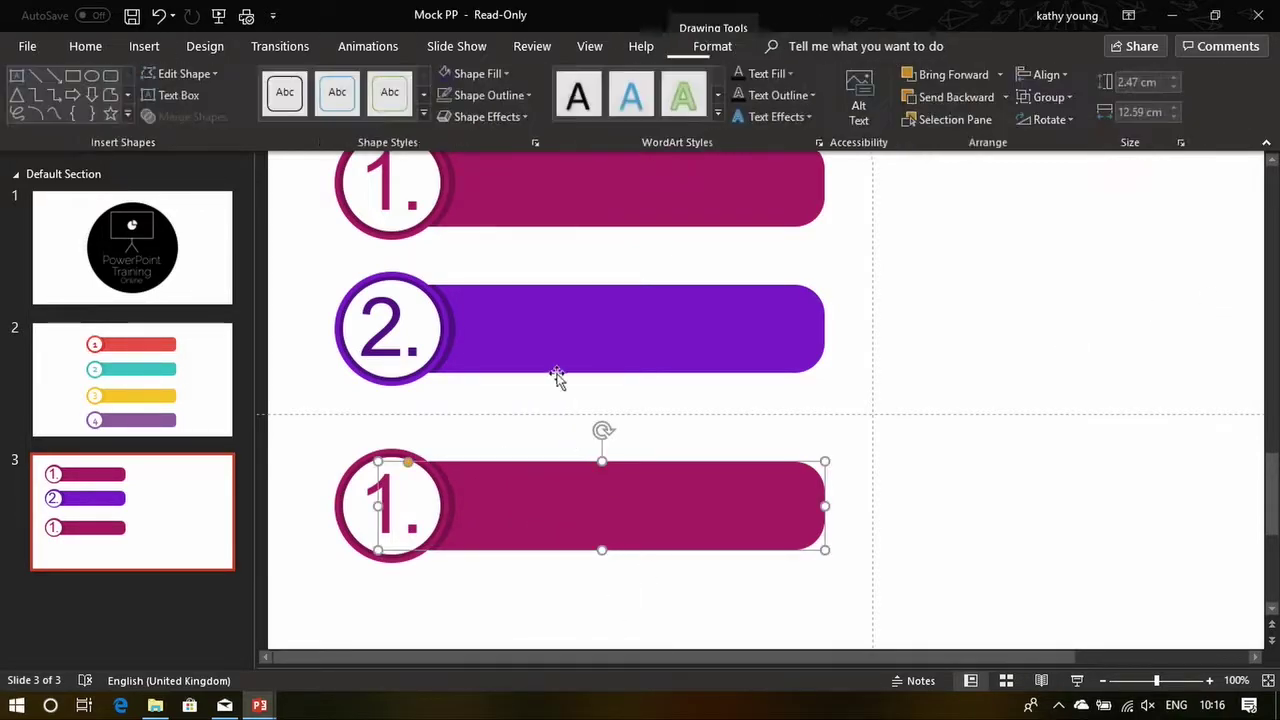
pyautogui.click(510, 73)
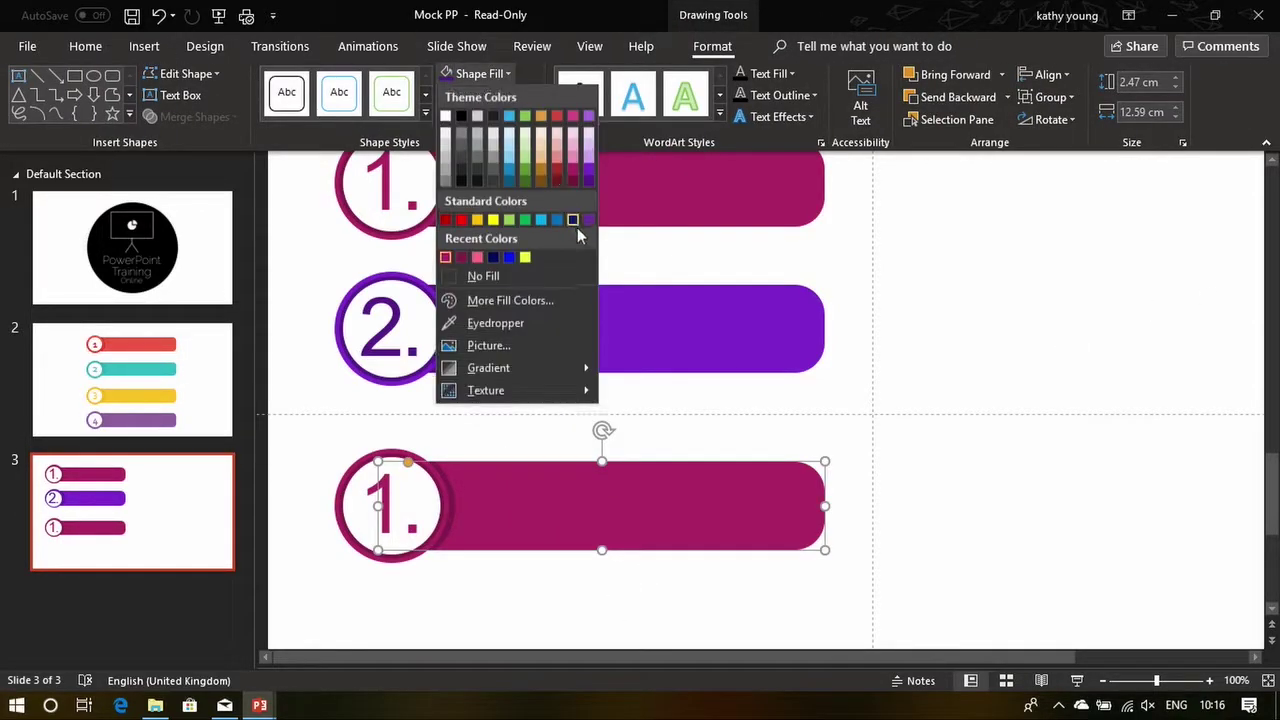
pyautogui.click(542, 168)
pyautogui.click(512, 76)
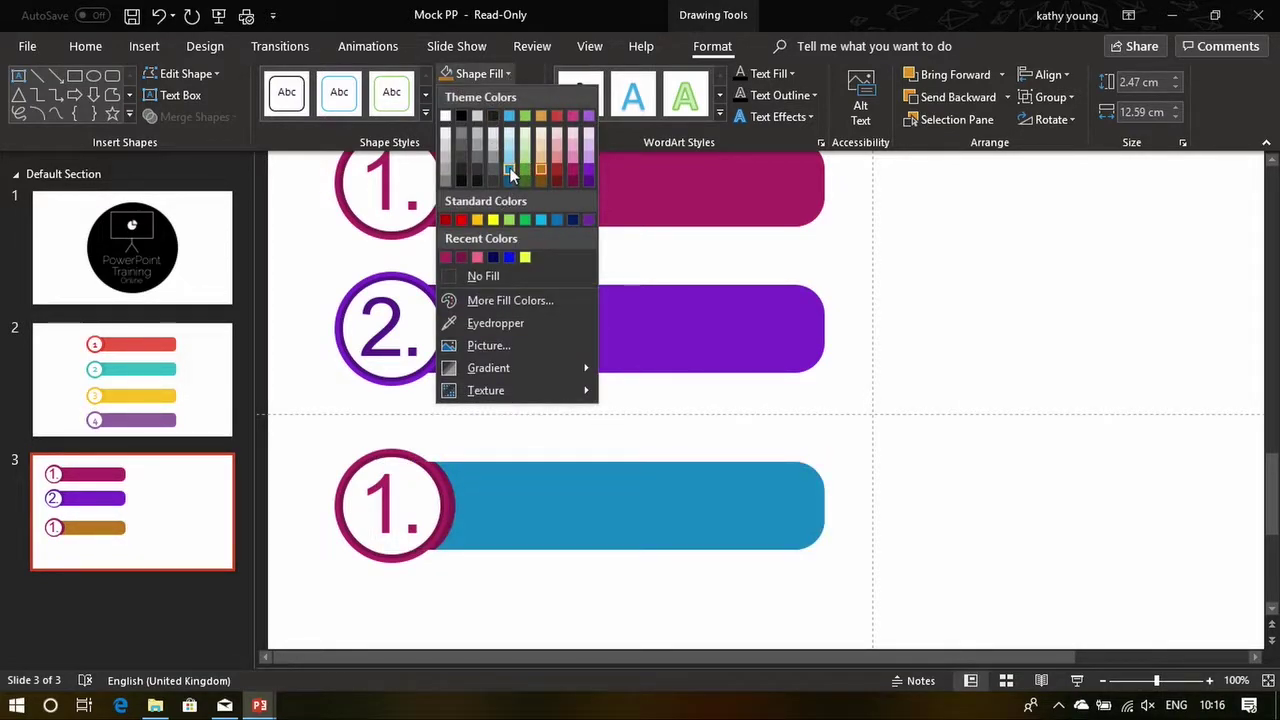
pyautogui.click(509, 167)
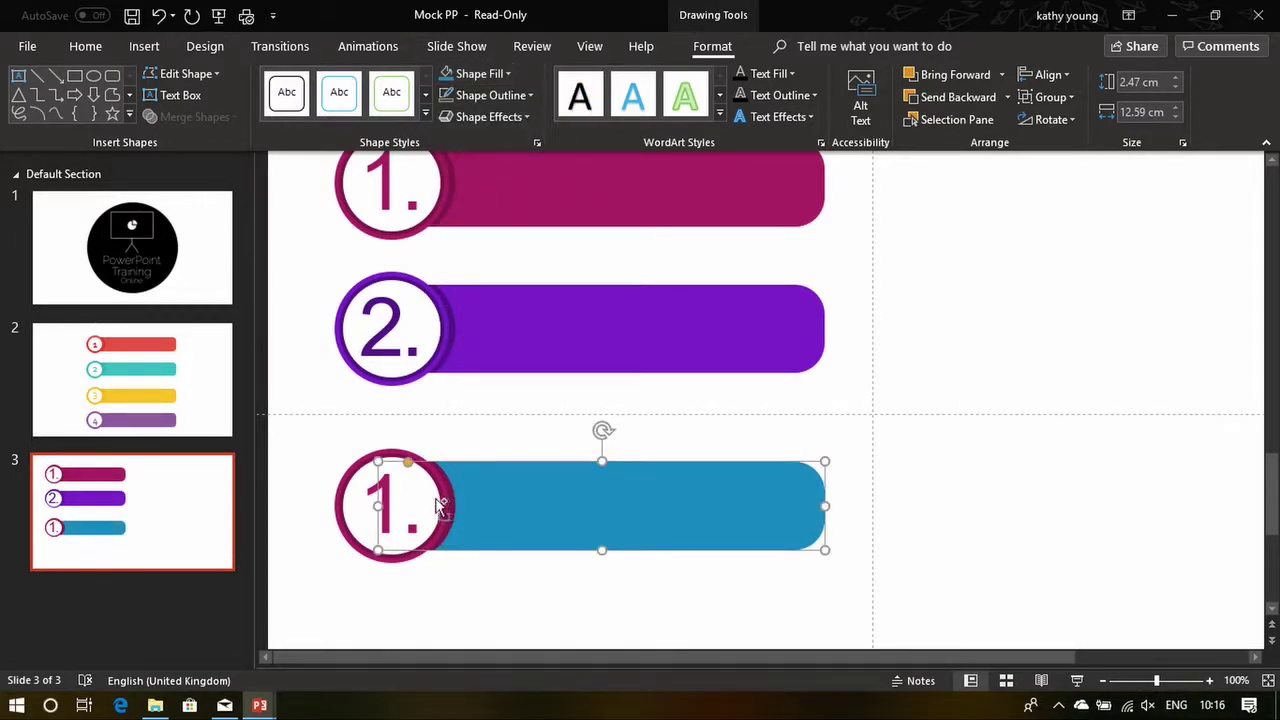
# Fill the outer ring of the third item's circle with the same blue as its banner
pyautogui.scroll(5, 440, 505)
pyautogui.click(452, 395)
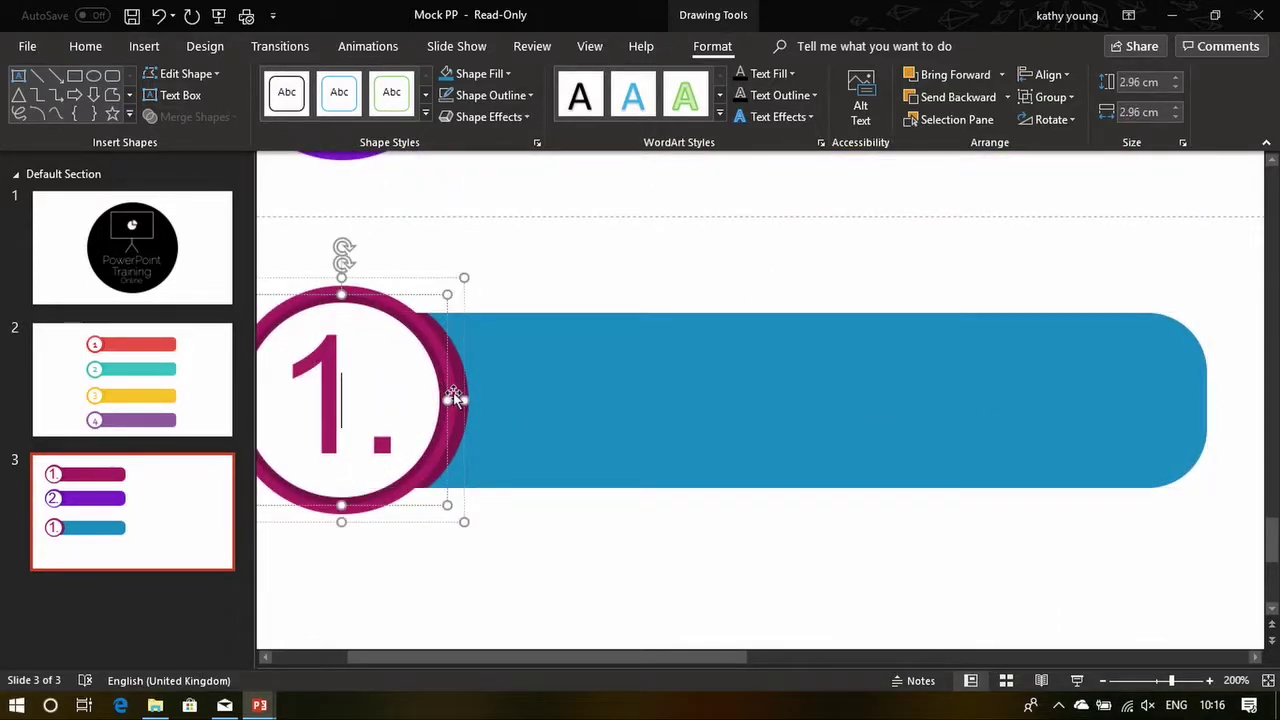
pyautogui.click(455, 398)
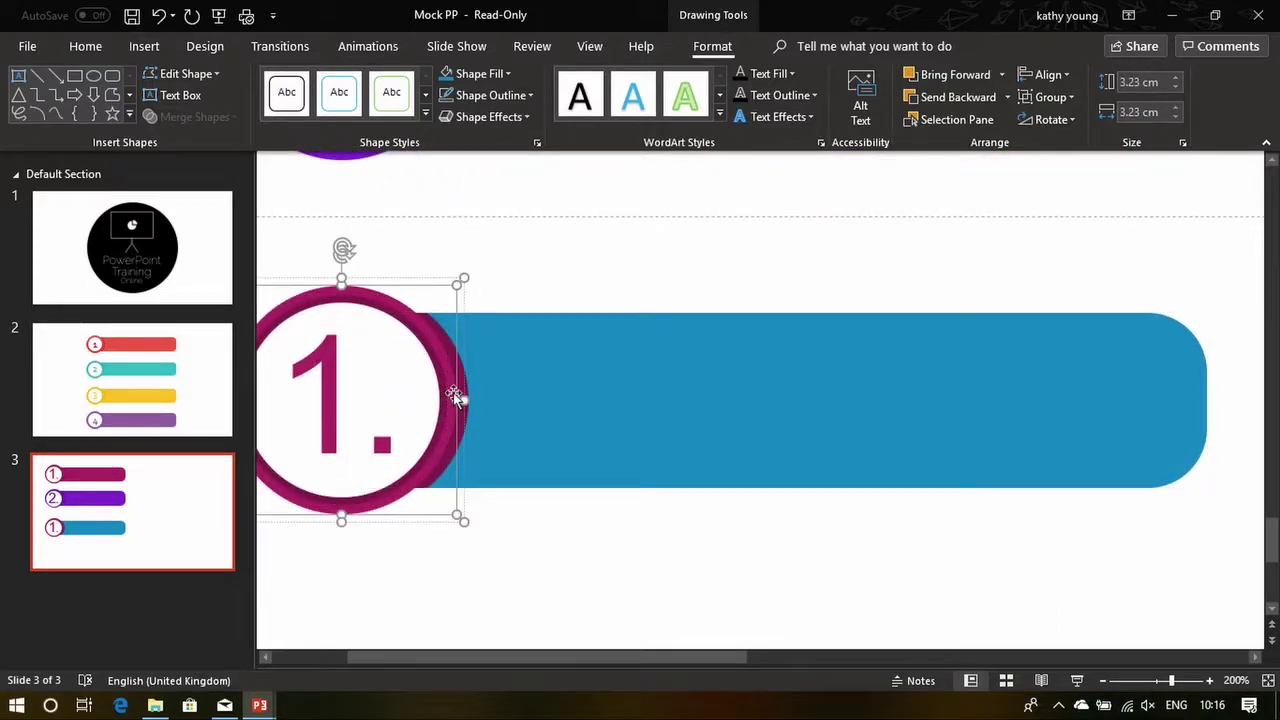
pyautogui.click(446, 74)
pyautogui.click(580, 268)
# Fill the third item's trimmed shadow and the circle's inner ring with the darkest blue theme shade
pyautogui.click(441, 338)
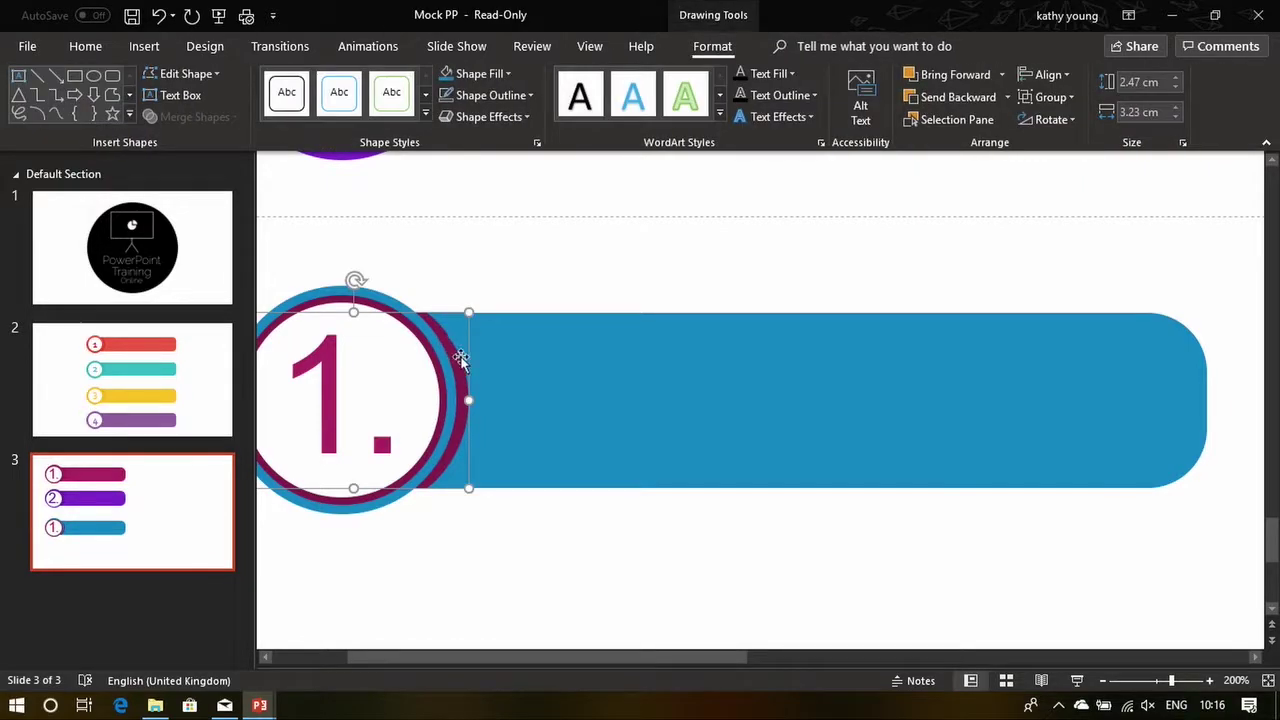
pyautogui.click(508, 74)
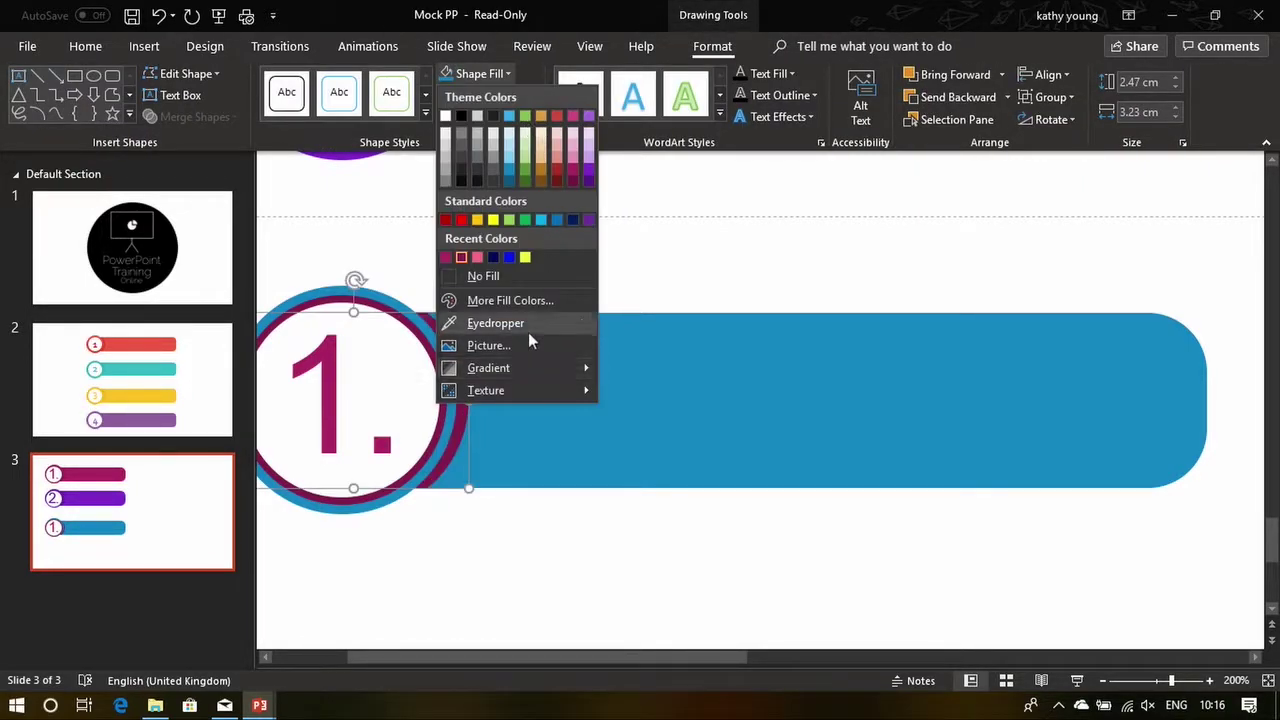
pyautogui.click(509, 184)
pyautogui.click(431, 366)
pyautogui.click(435, 364)
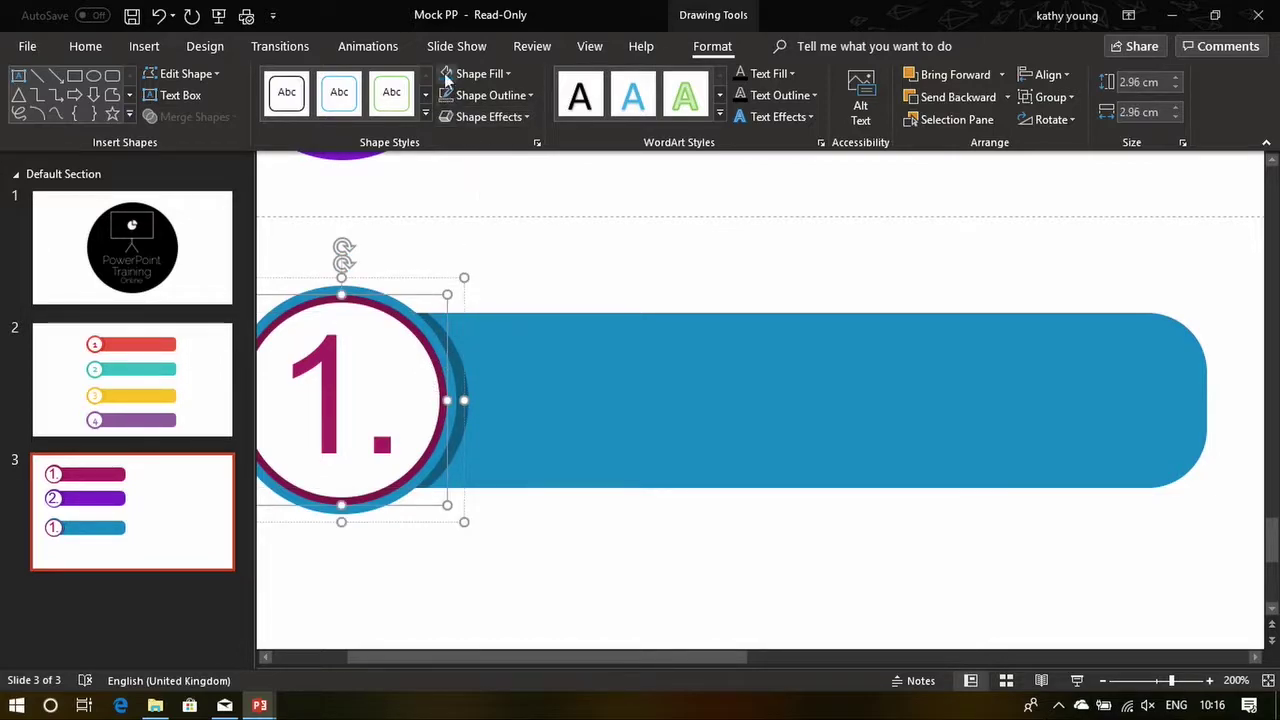
# Set the font colour of the third item's number to the darkest blue theme shade
pyautogui.click(355, 365)
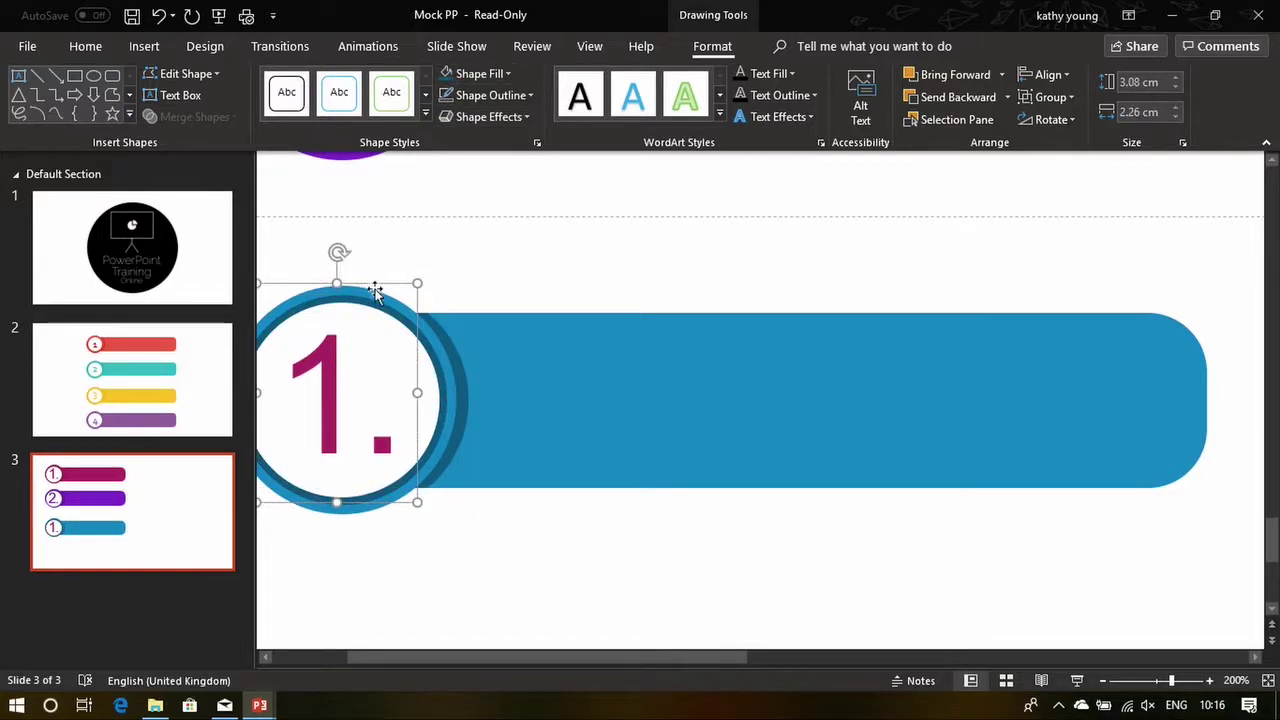
pyautogui.click(85, 46)
pyautogui.click(451, 111)
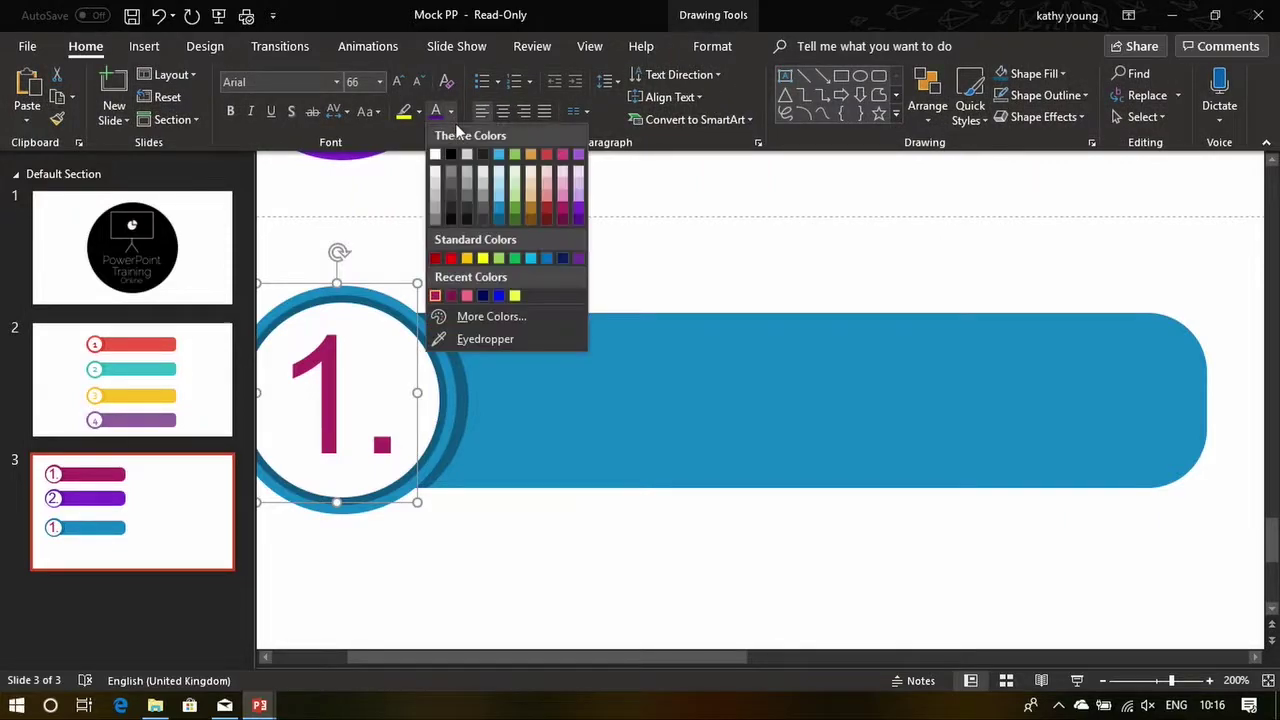
pyautogui.click(499, 217)
pyautogui.click(514, 254)
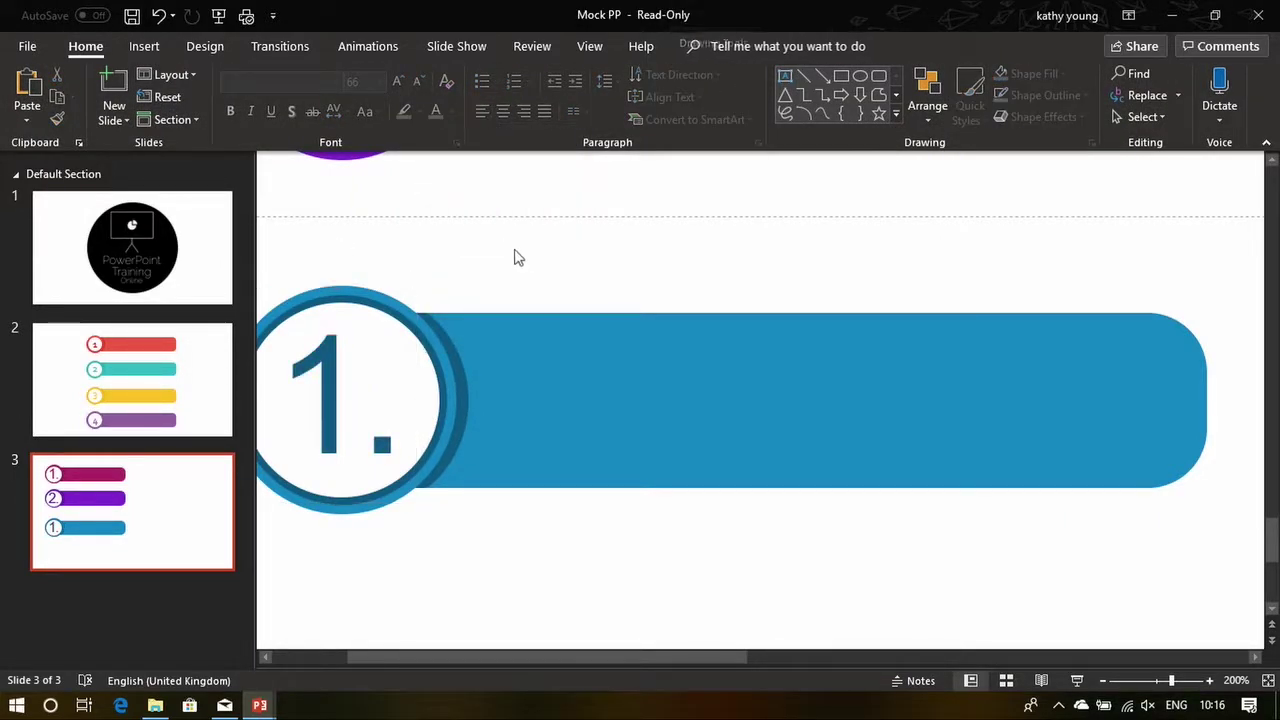
# Change the number in the third circle to "3."
pyautogui.keyDown('ctrl'); pyautogui.scroll(-5, 446, 285); pyautogui.keyUp('ctrl')
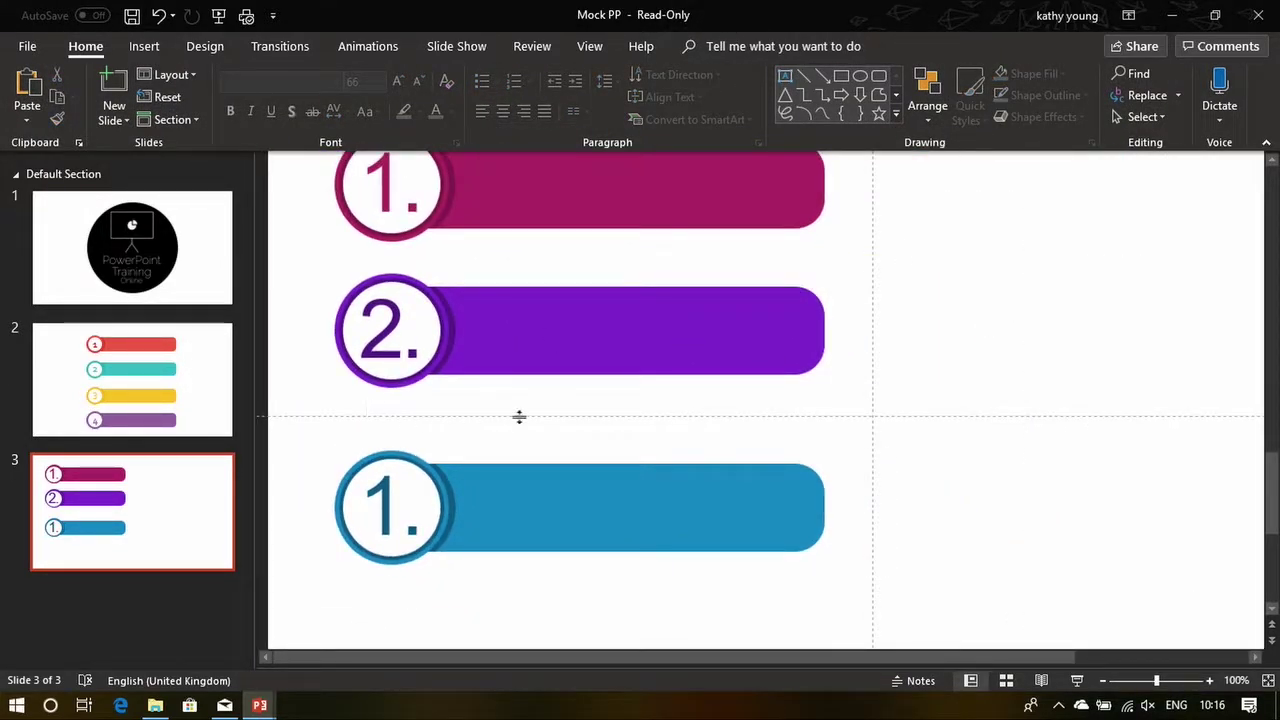
pyautogui.click(403, 502)
pyautogui.press('BackSpace')
pyautogui.write('3')
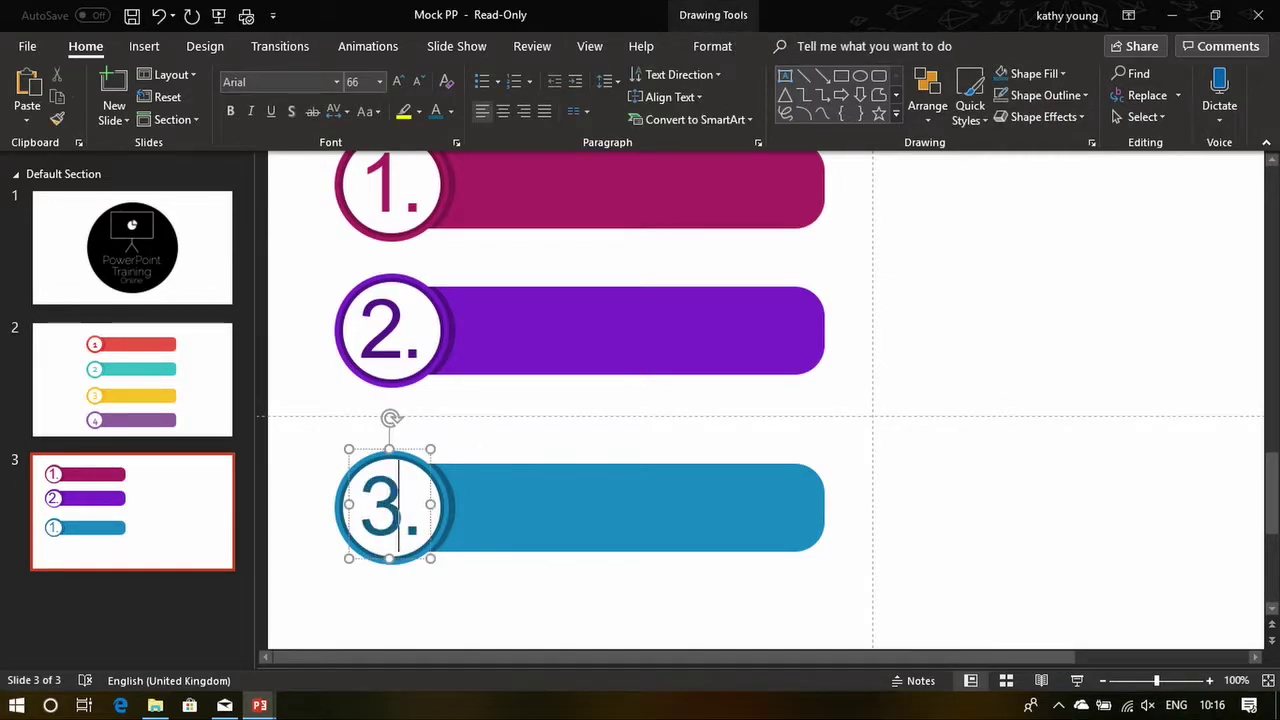
pyautogui.click(913, 451)
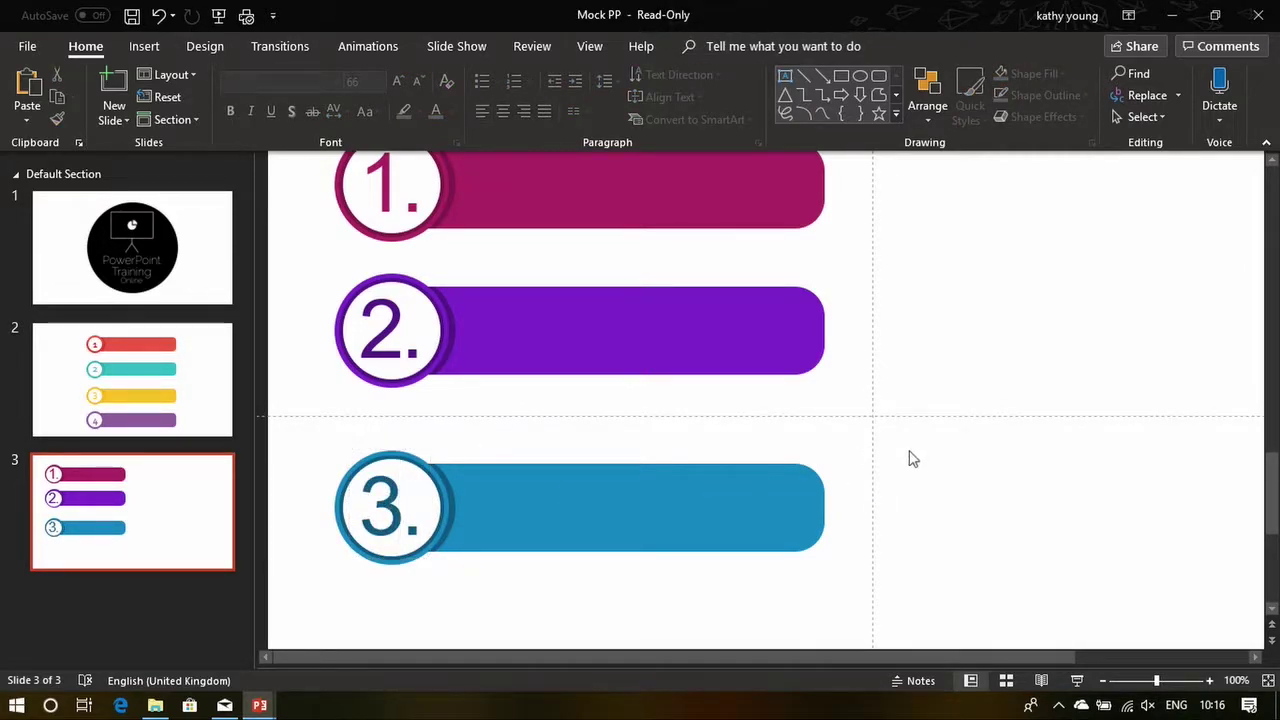
# Add a text box reading "Hello, how are you?" on the first item's magenta banner
pyautogui.scroll(2, 910, 457)
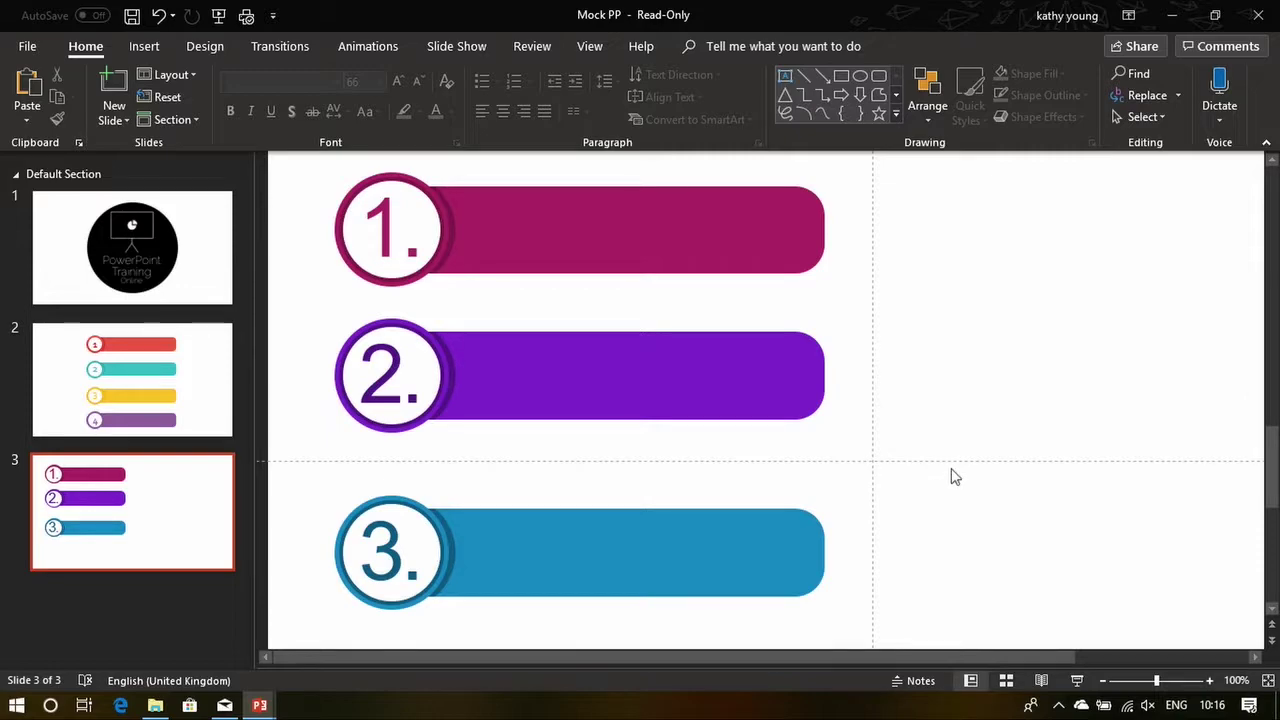
pyautogui.click(785, 75)
pyautogui.moveTo(946, 241); pyautogui.dragTo(799, 265)
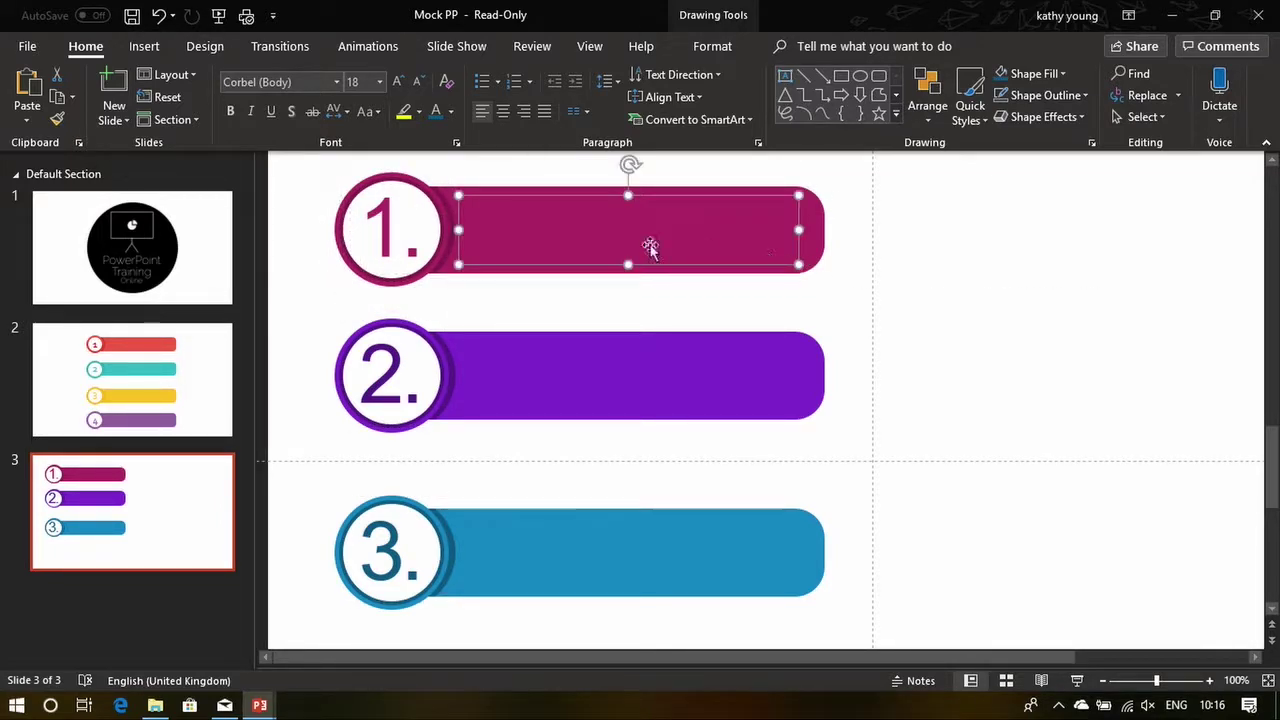
pyautogui.write('Hello, how are you')
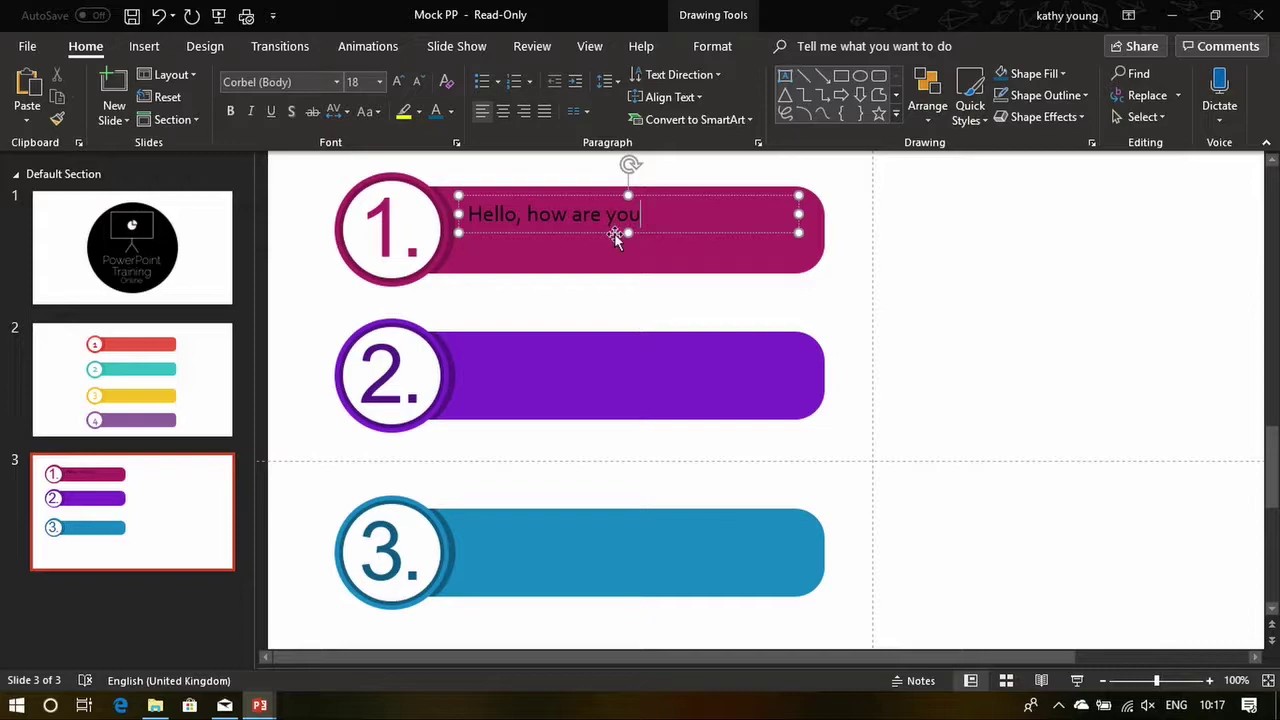
pyautogui.moveTo(614, 234); pyautogui.dragTo(621, 245)
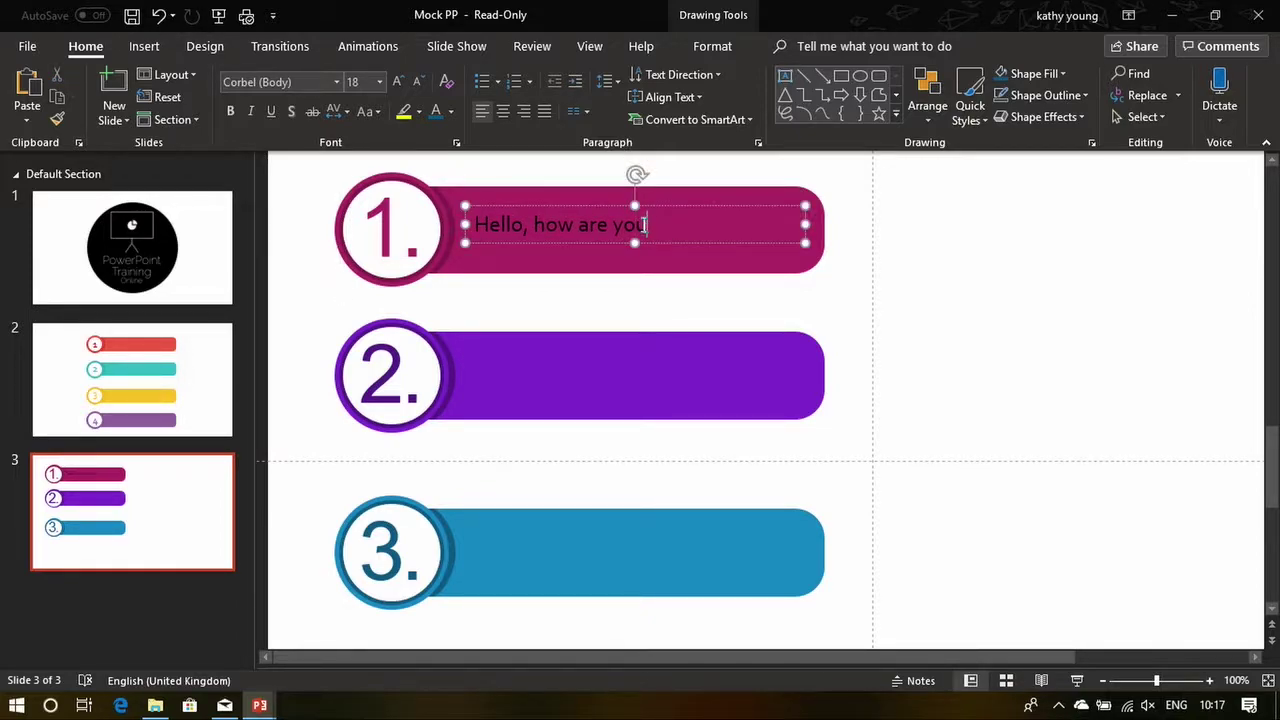
pyautogui.write('?')
# Enlarge the banner text to 28 pt and centre its text box vertically within the first banner
pyautogui.moveTo(681, 241); pyautogui.dragTo(683, 247)
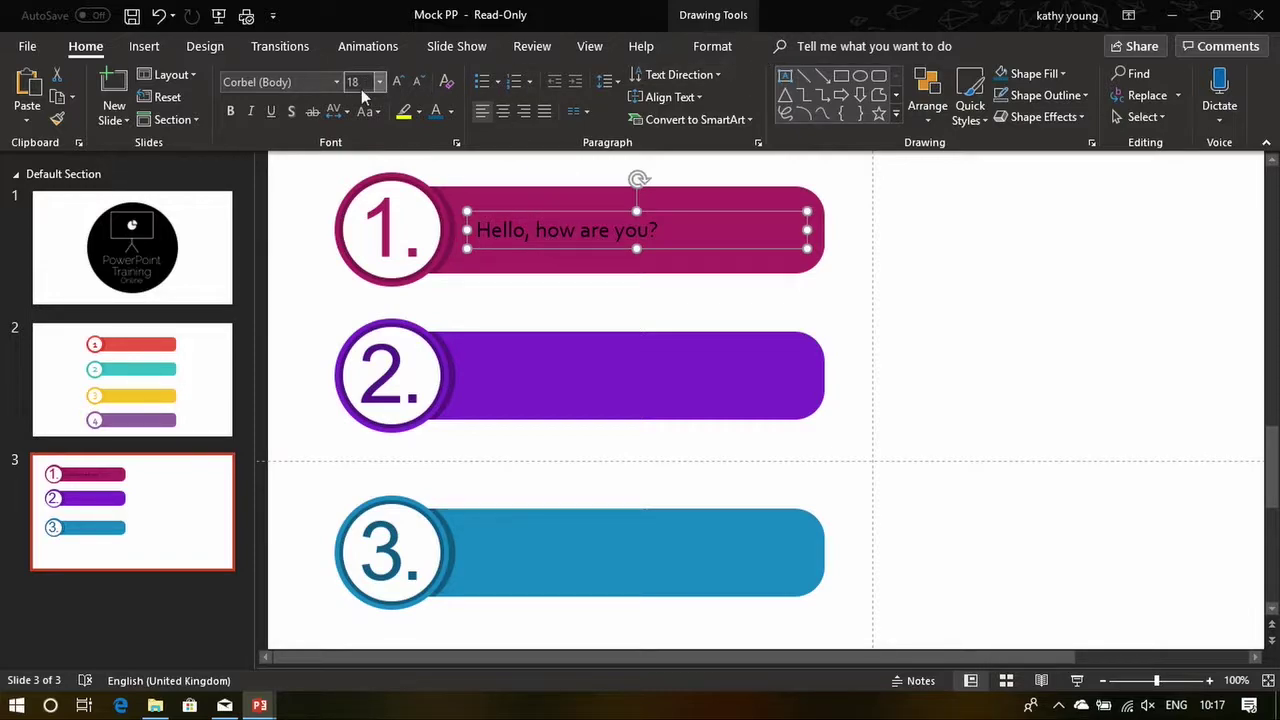
pyautogui.click(398, 85)
pyautogui.click(398, 85)
pyautogui.click(398, 85)
pyautogui.moveTo(694, 208); pyautogui.dragTo(688, 204)
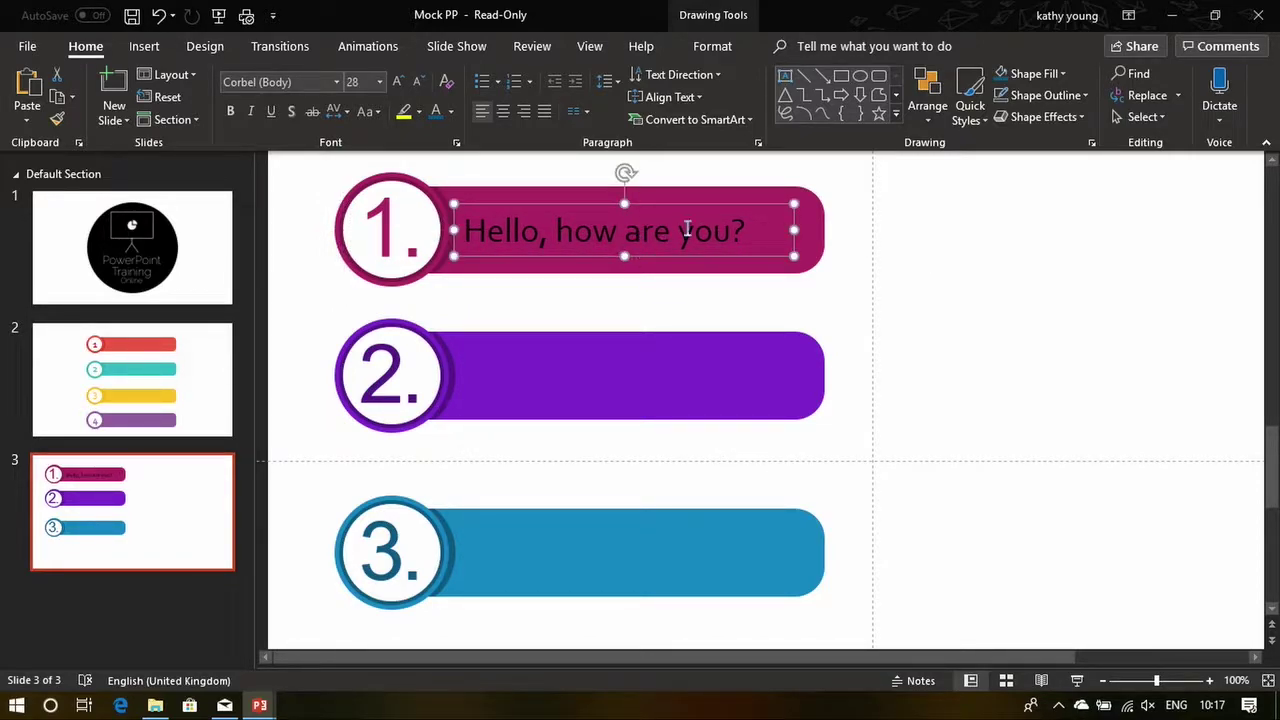
# Set the font colour of "Hello, how are you?" to white
pyautogui.click(450, 113)
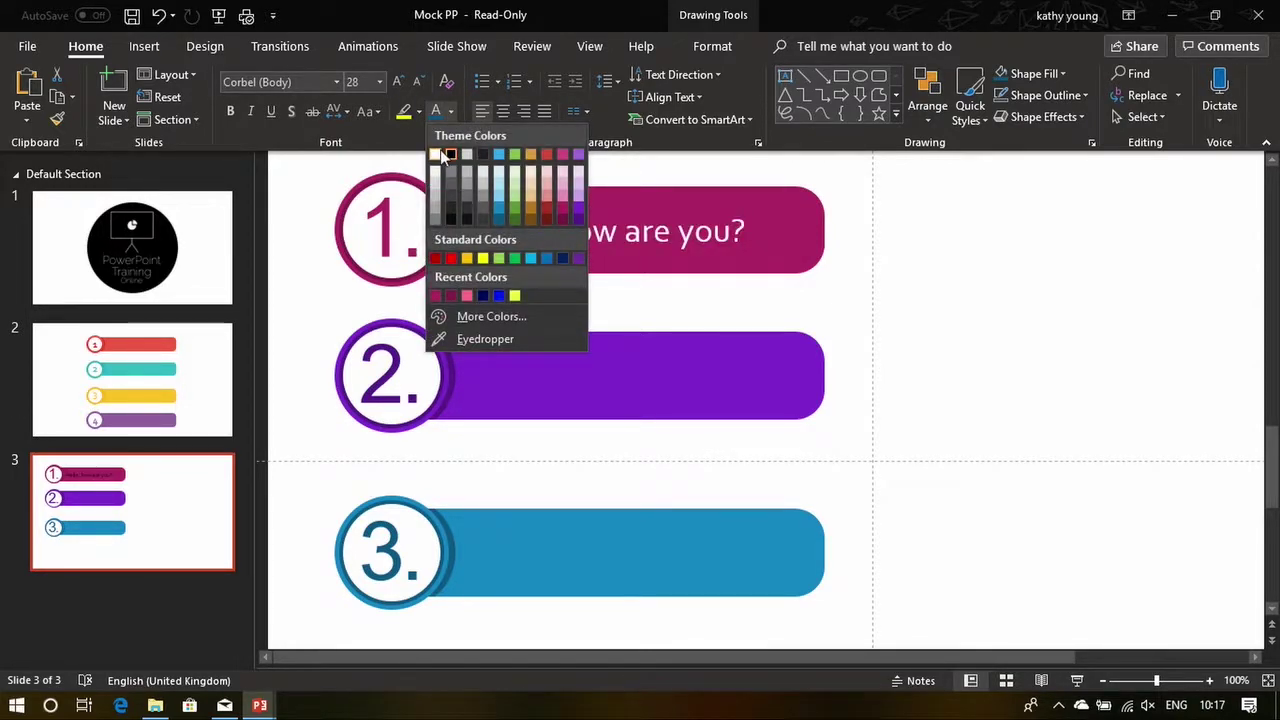
pyautogui.click(438, 154)
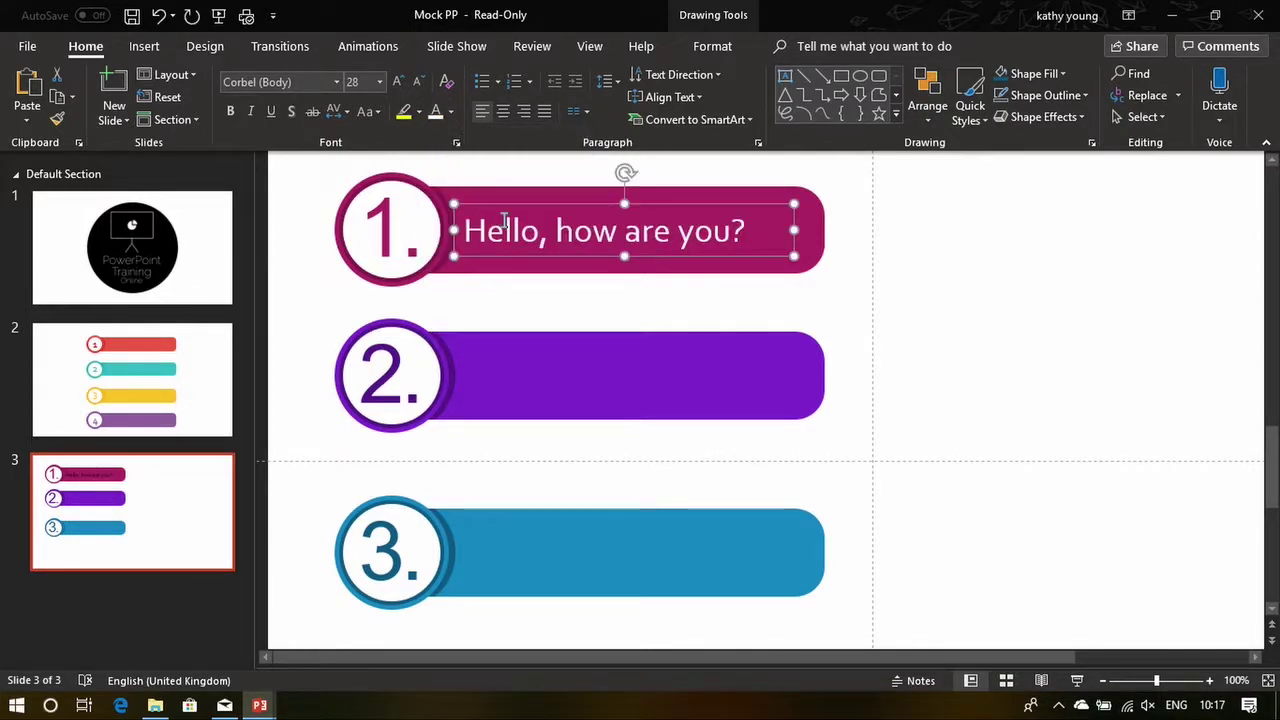
pyautogui.click(644, 261)
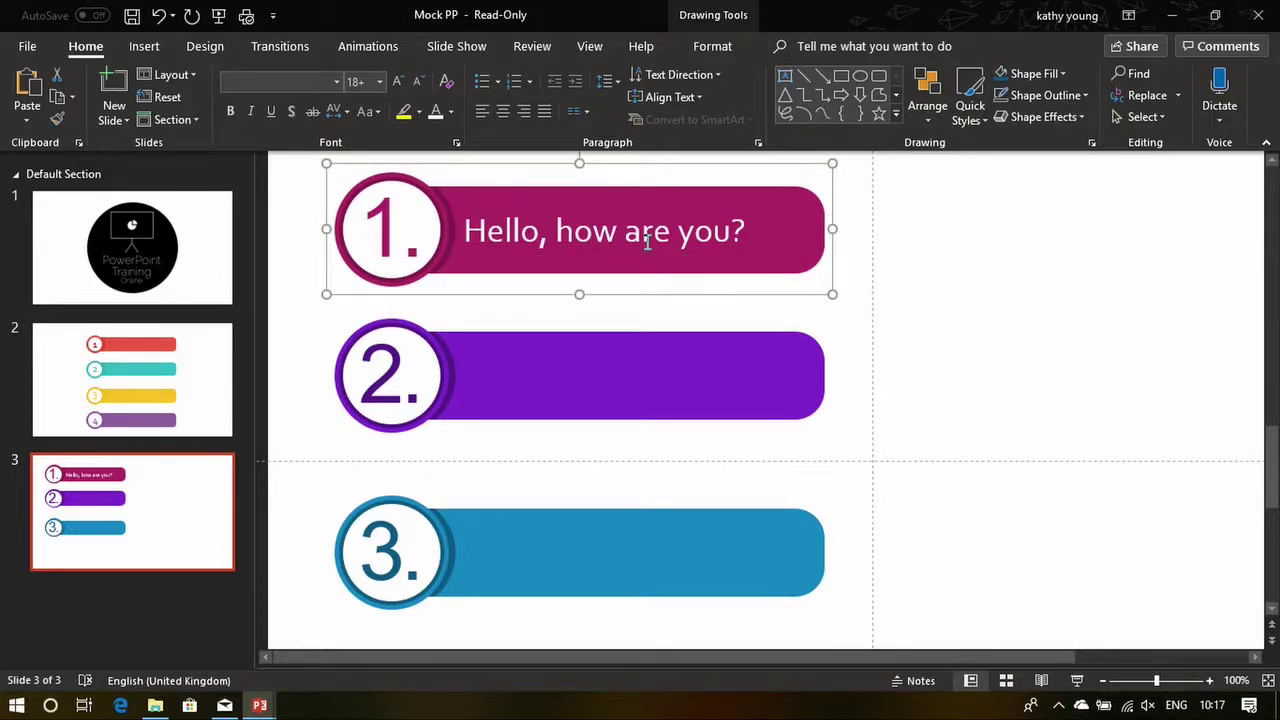